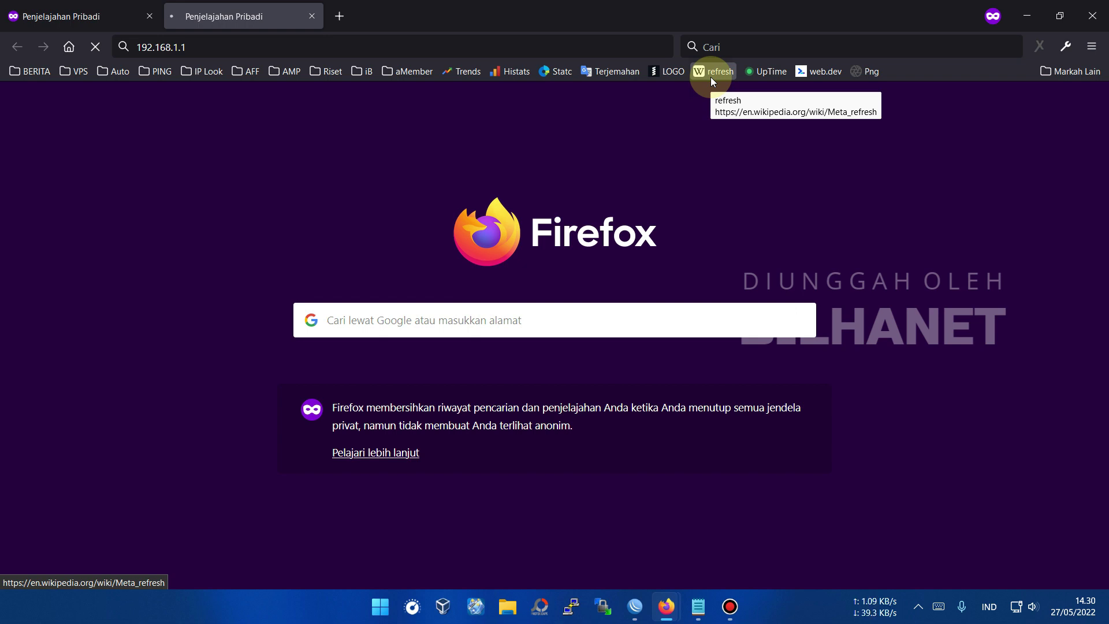
- Join the H298A_C00F_2.4G Wi-Fi network and reload the router login page in Firefox
{"action": "left_click", "coordinate": [1021, 612]}
{"action": "left_click", "coordinate": [918, 375]}
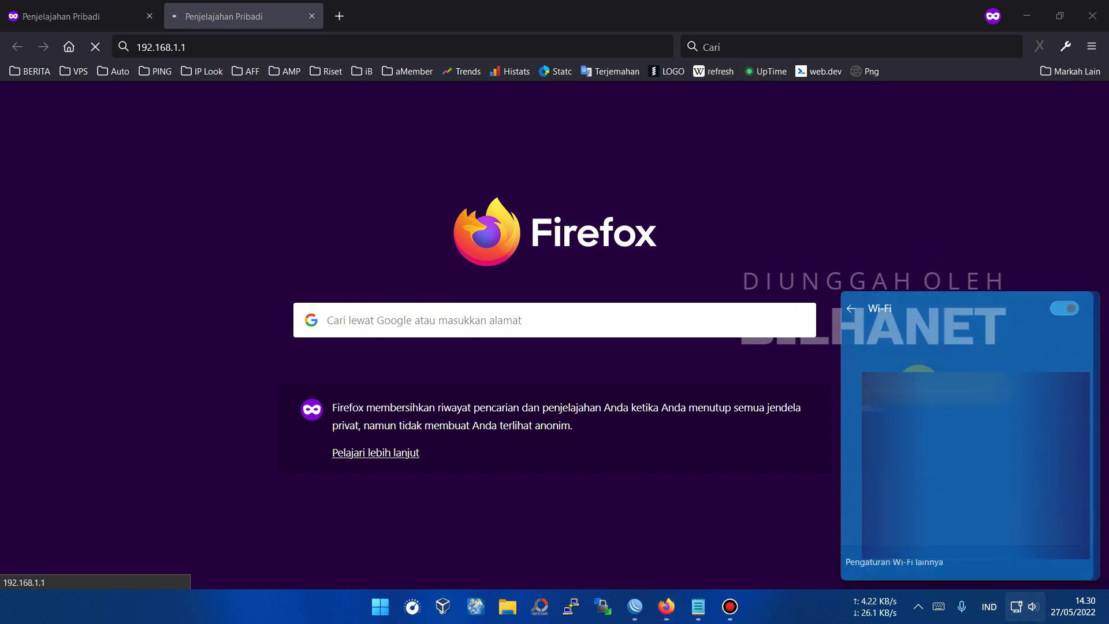
{"action": "left_click", "coordinate": [921, 345]}
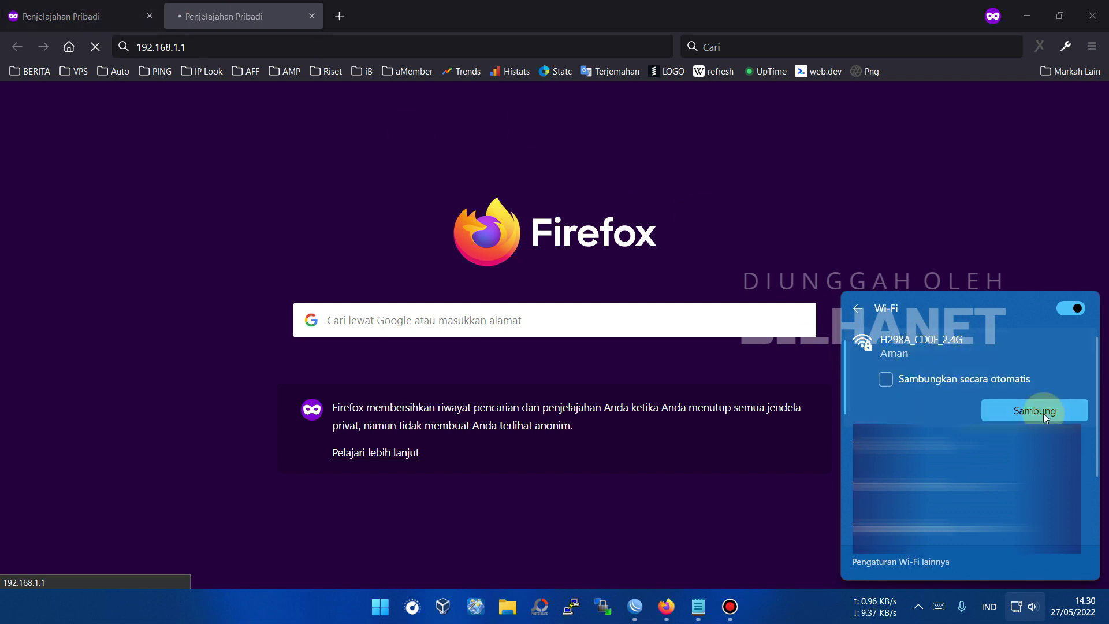
{"action": "left_click", "coordinate": [1041, 413]}
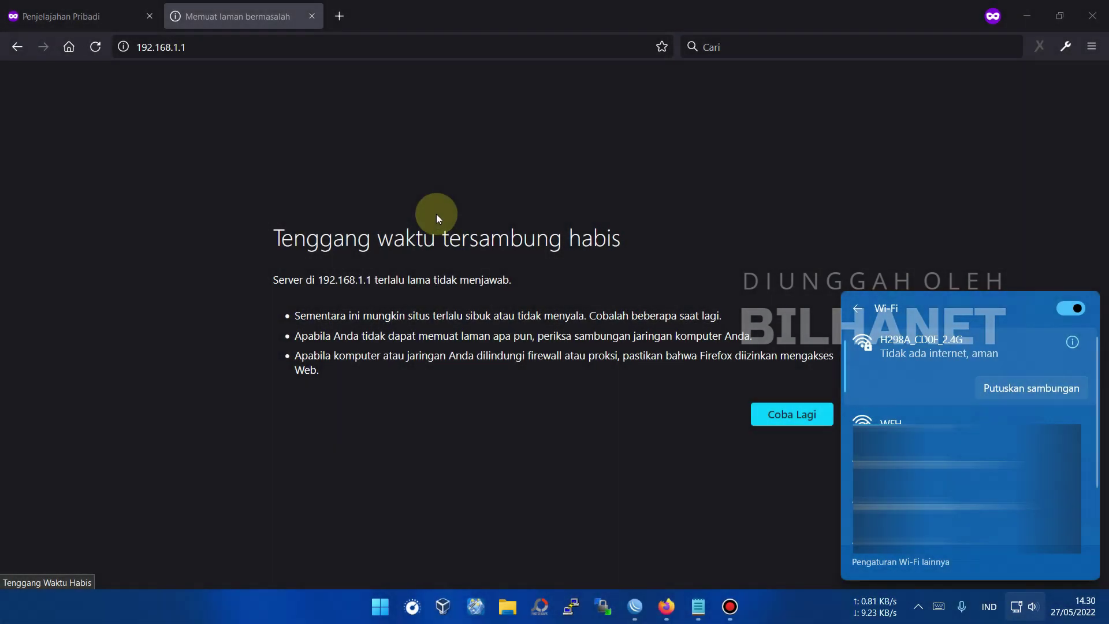
{"action": "left_click", "coordinate": [801, 420]}
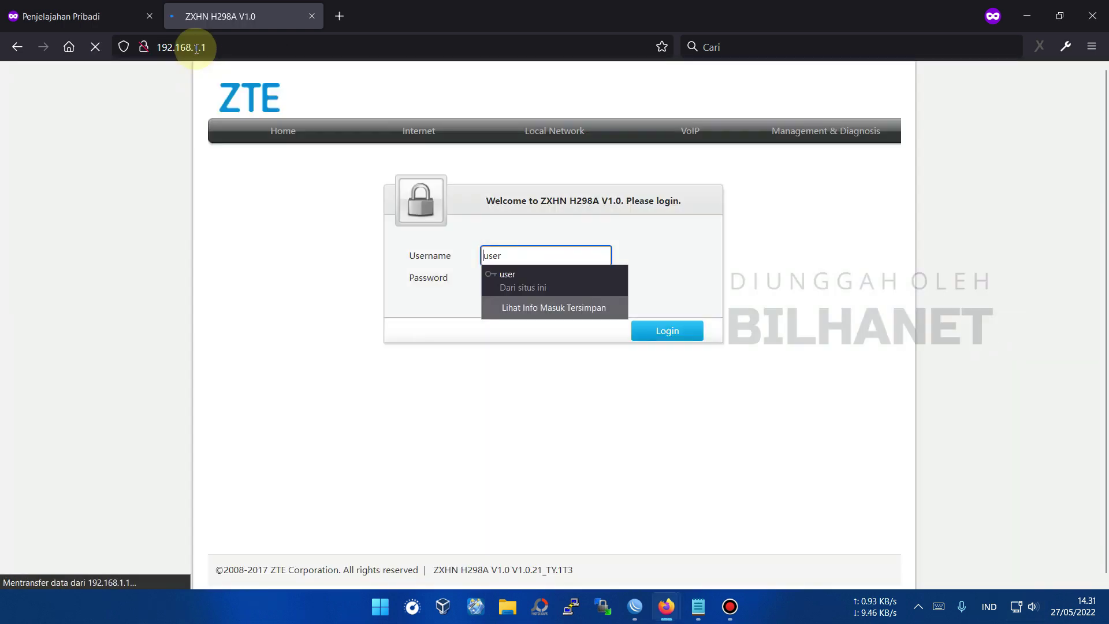
- Log in to the ZTE router as admin with the router password, declining Firefox's saved-login update
{"action": "left_click_drag", "start_coordinate": [512, 253], "coordinate": [469, 252]}
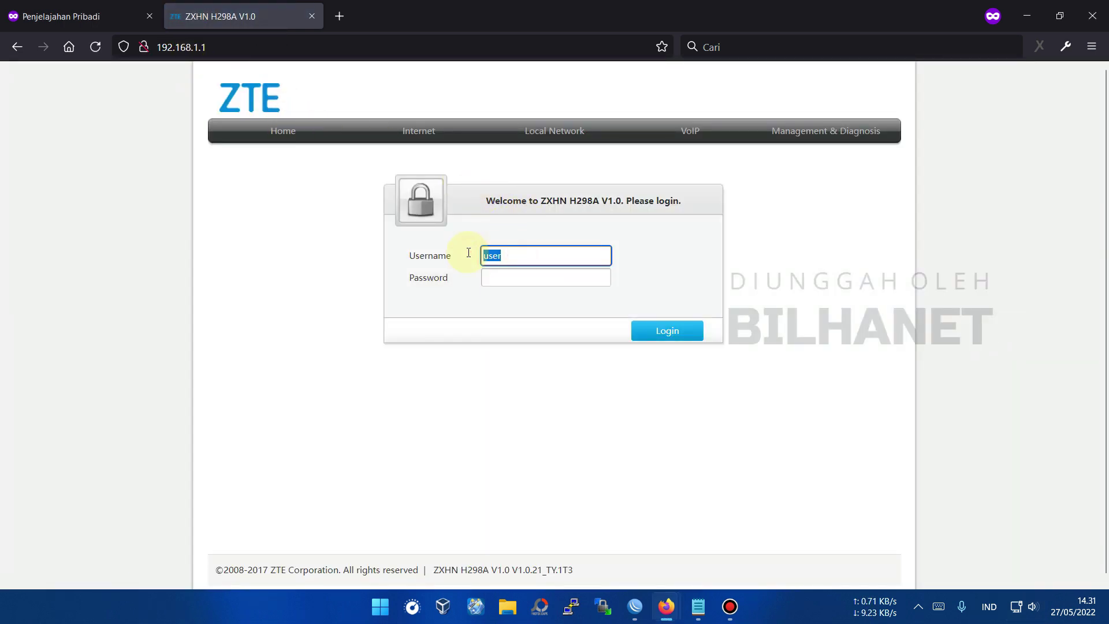
{"action": "type", "text": "admin"}
{"action": "key", "text": "Tab"}
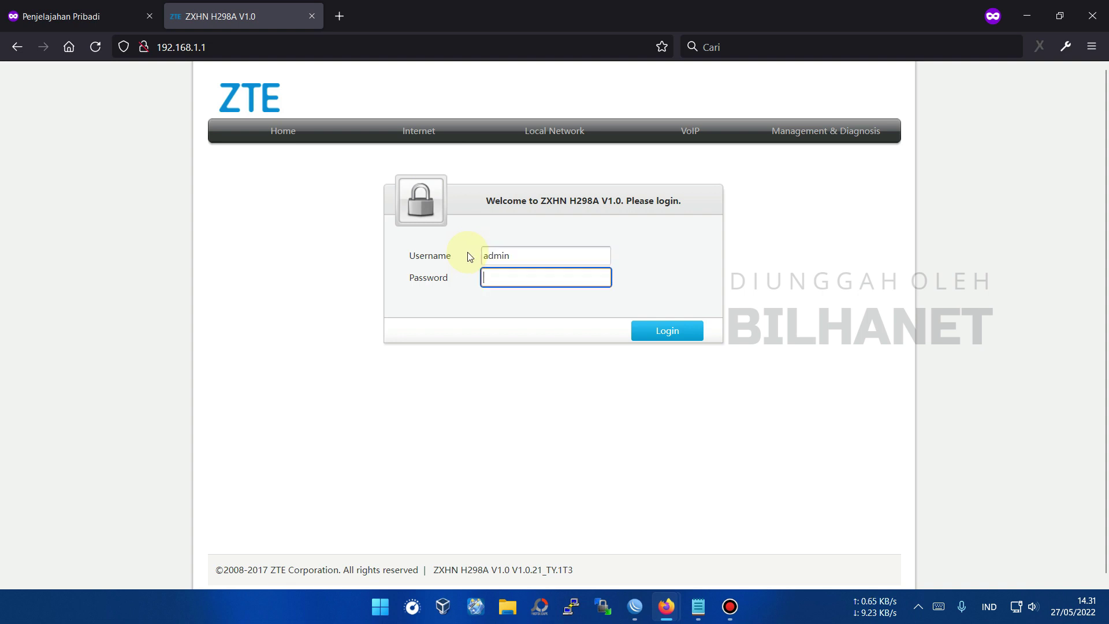
{"action": "type", "text": "admin"}
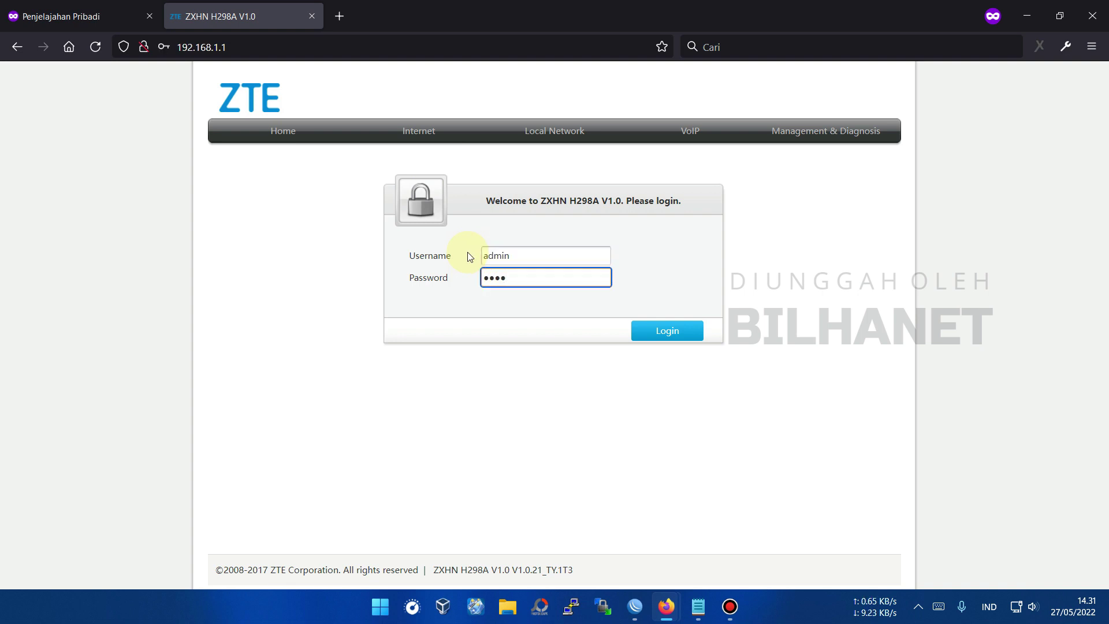
{"action": "left_click", "coordinate": [668, 330]}
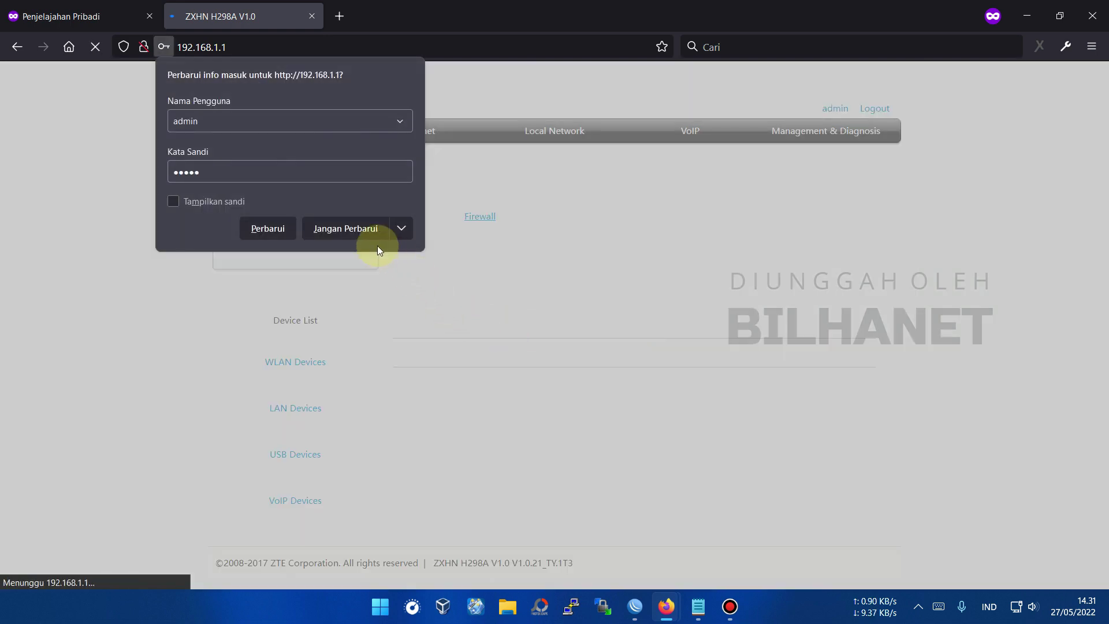
{"action": "left_click", "coordinate": [353, 228]}
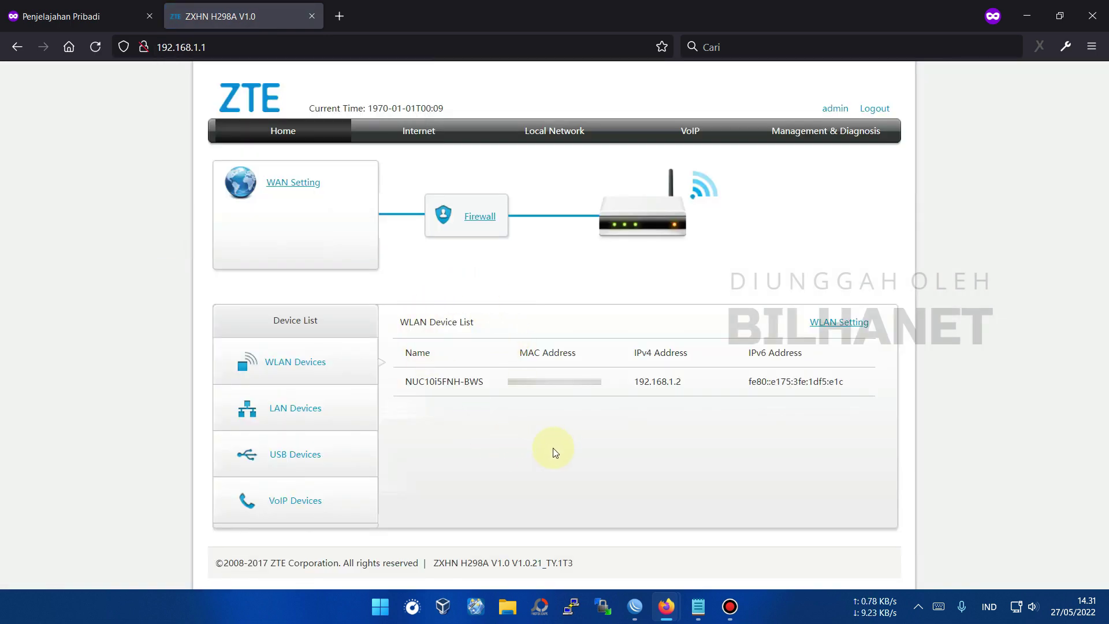
- Under Internet > WAN, create a new Ethernet connection named IP-Binding-Client12
{"action": "left_click", "coordinate": [427, 135]}
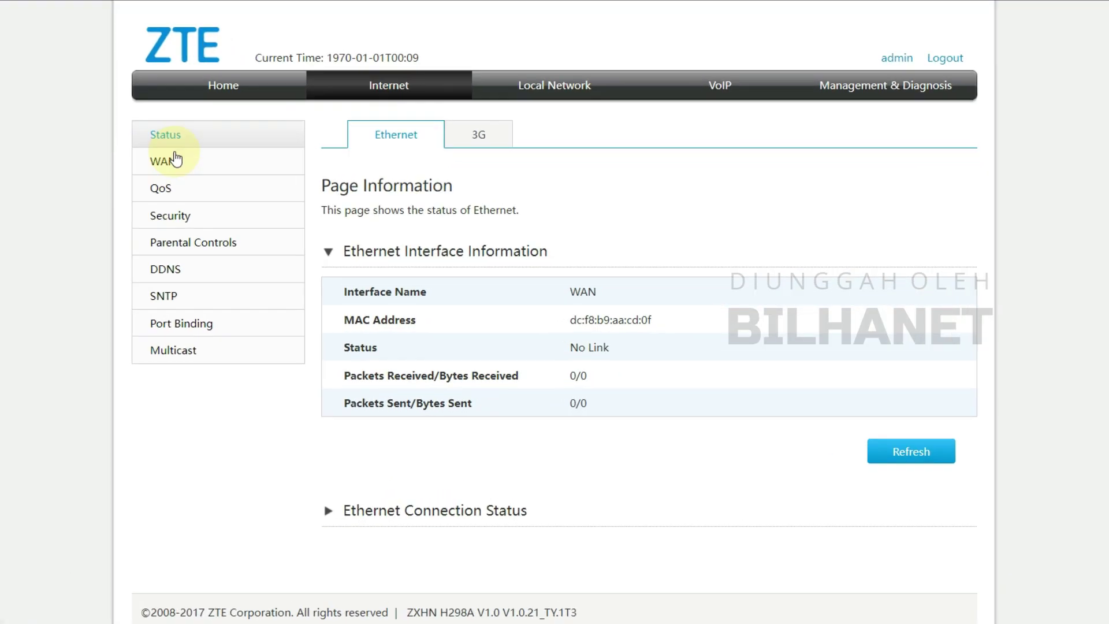
{"action": "left_click", "coordinate": [166, 163]}
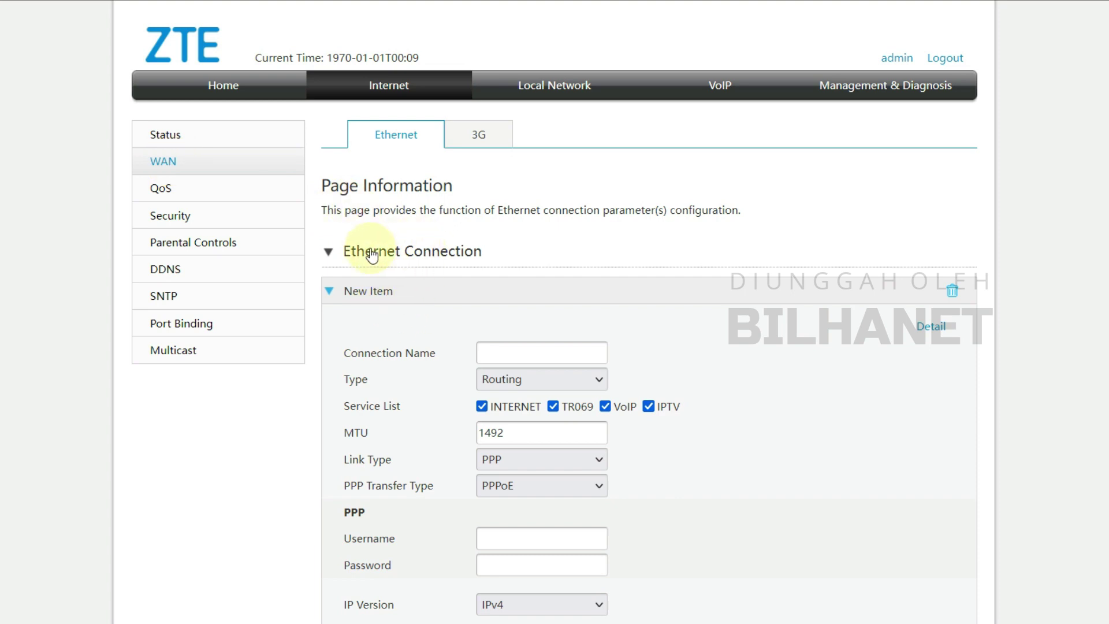
{"action": "scroll", "coordinate": [442, 282], "scroll_direction": "down", "scroll_amount": 2}
{"action": "left_click", "coordinate": [508, 260]}
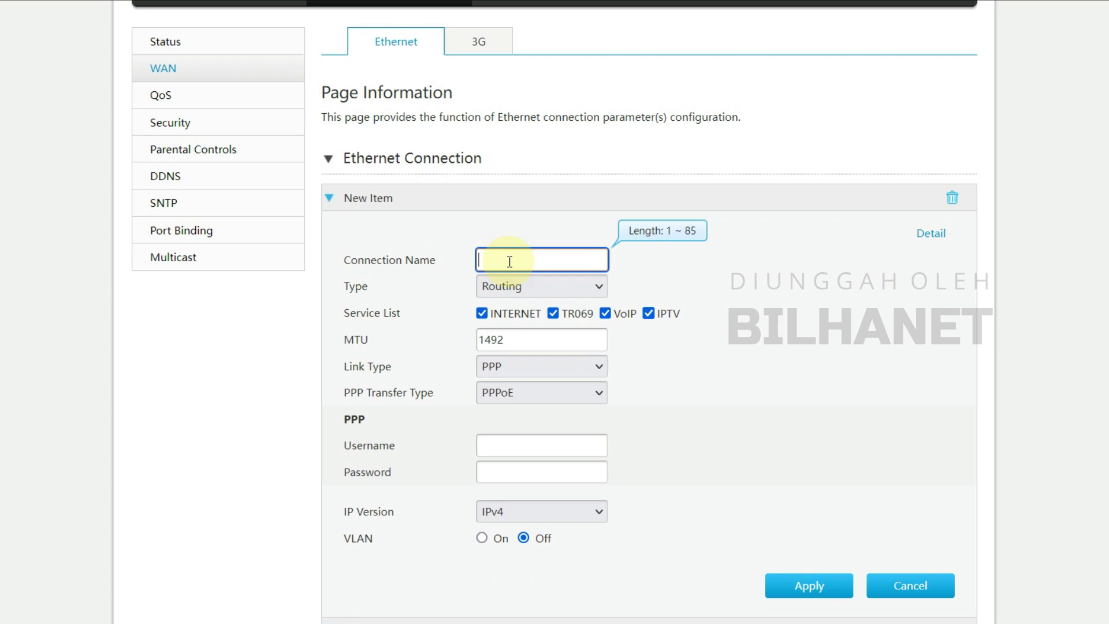
{"action": "type", "text": "IP-Binding-Client12"}
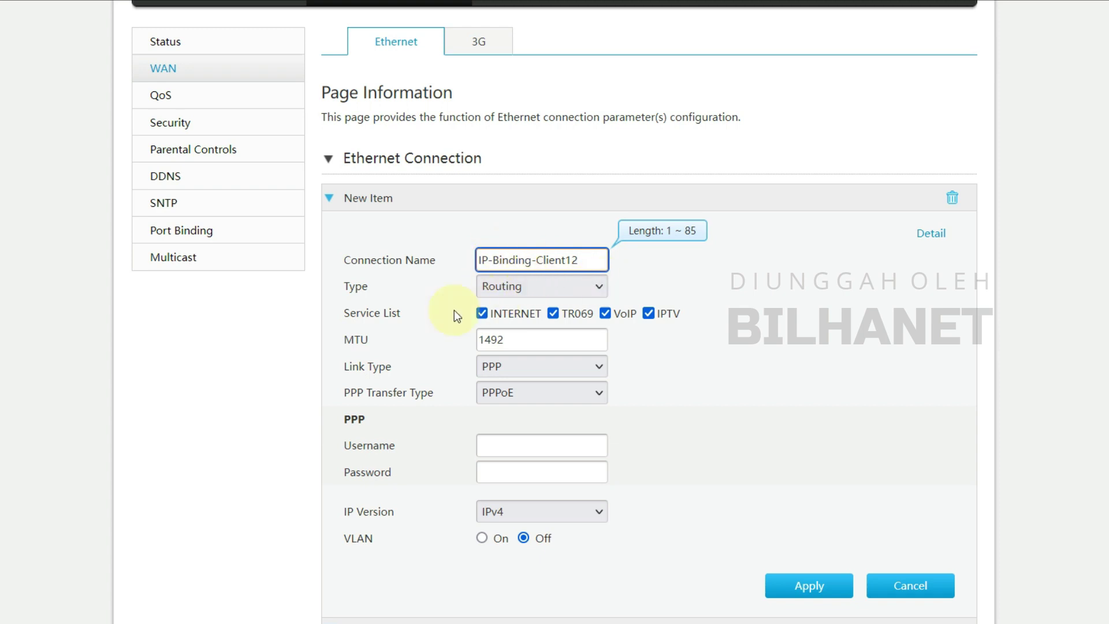
- Keep the connection type Routing, untick TR069 and VoIP, and keep INTERNET enabled
{"action": "left_click", "coordinate": [513, 288]}
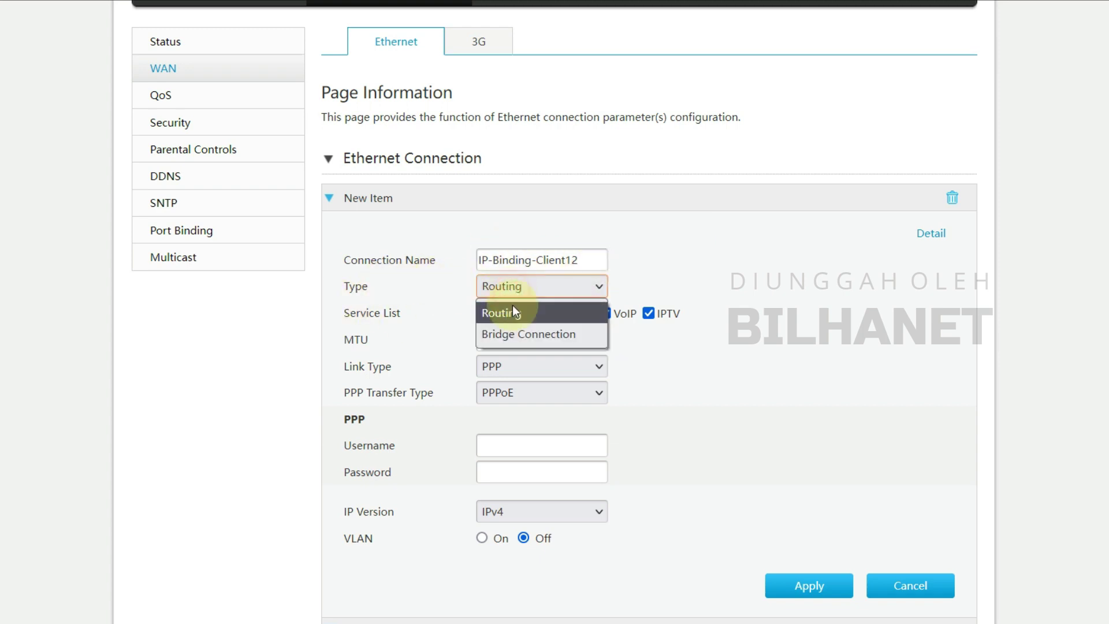
{"action": "left_click", "coordinate": [513, 315]}
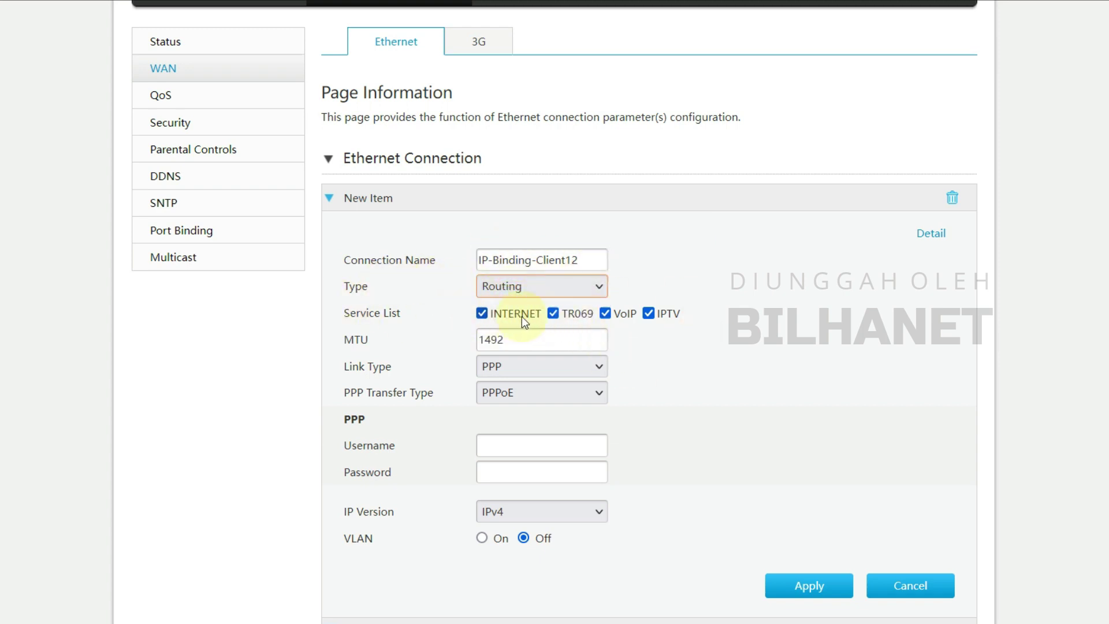
{"action": "left_click", "coordinate": [553, 313]}
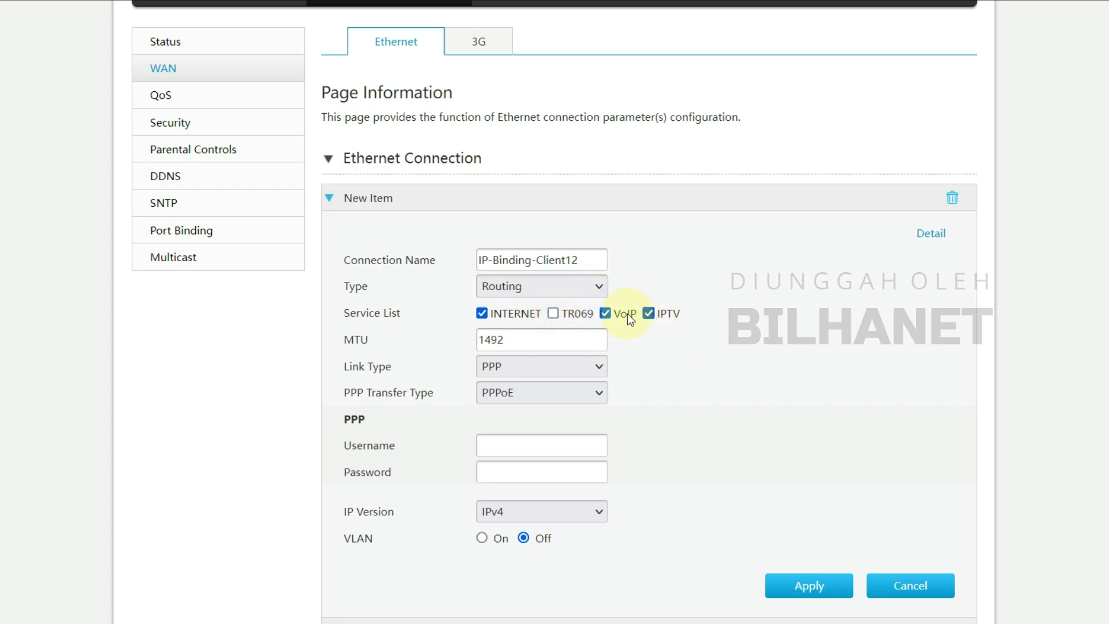
{"action": "left_click", "coordinate": [604, 313]}
{"action": "left_click", "coordinate": [648, 313]}
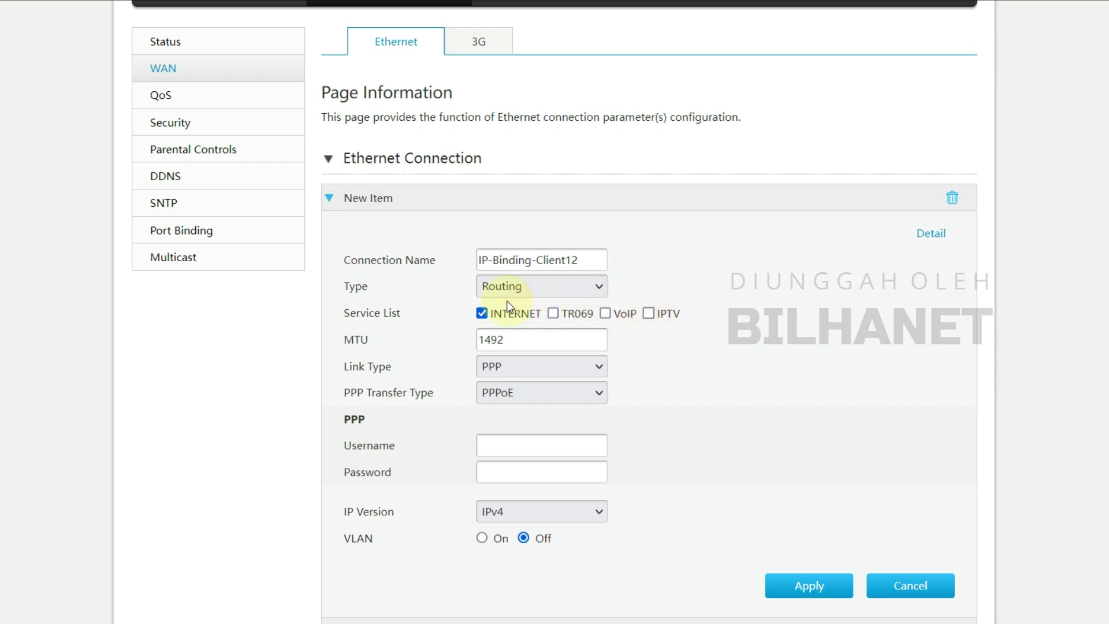
{"action": "left_click", "coordinate": [482, 313]}
{"action": "left_click", "coordinate": [482, 313]}
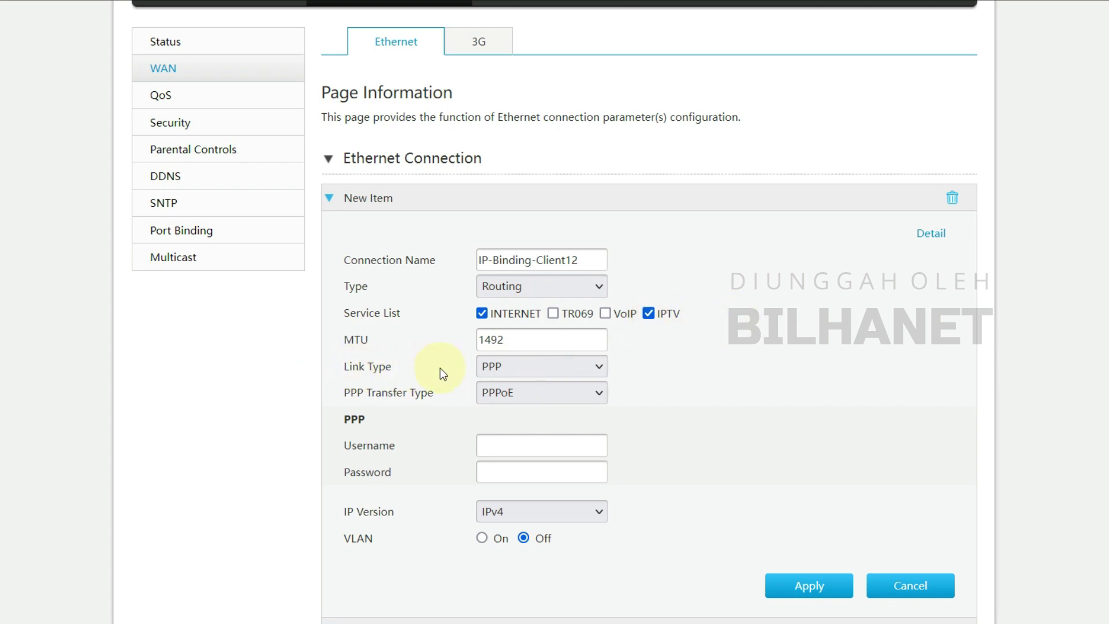
- Set Link Type to IP, keep IPv4, and choose Static as the IP Type
{"action": "left_click", "coordinate": [535, 368]}
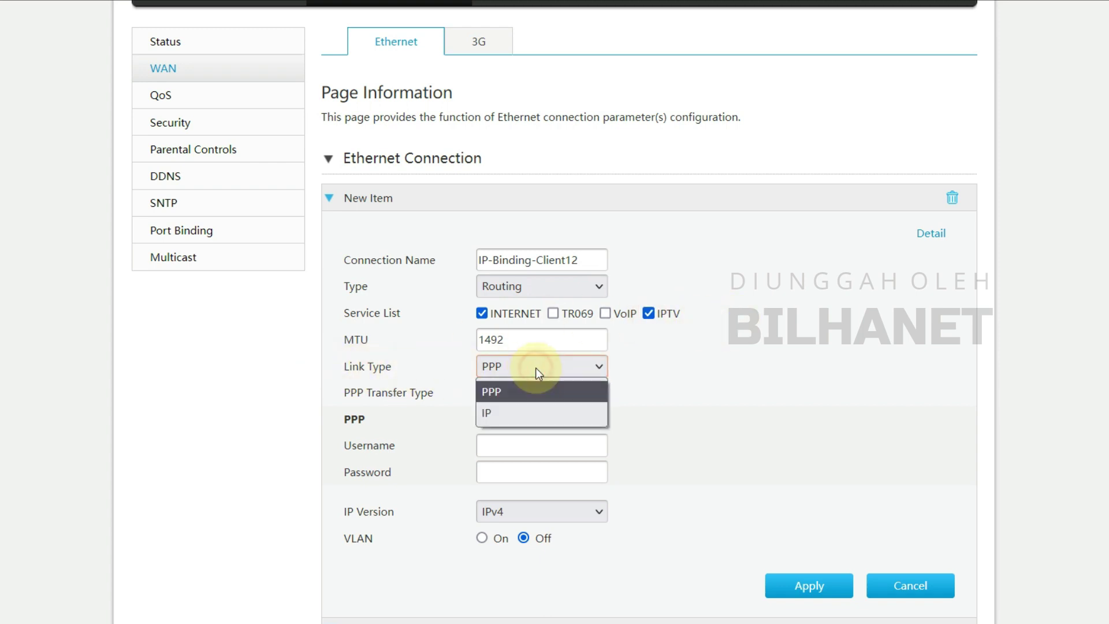
{"action": "left_click", "coordinate": [486, 412]}
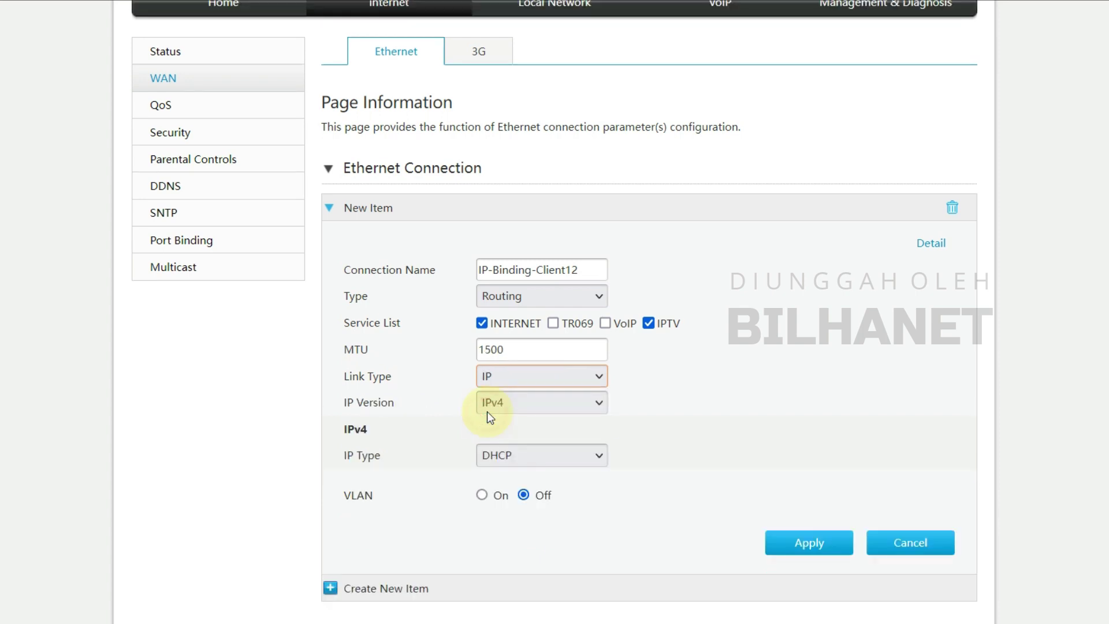
{"action": "left_click", "coordinate": [517, 381]}
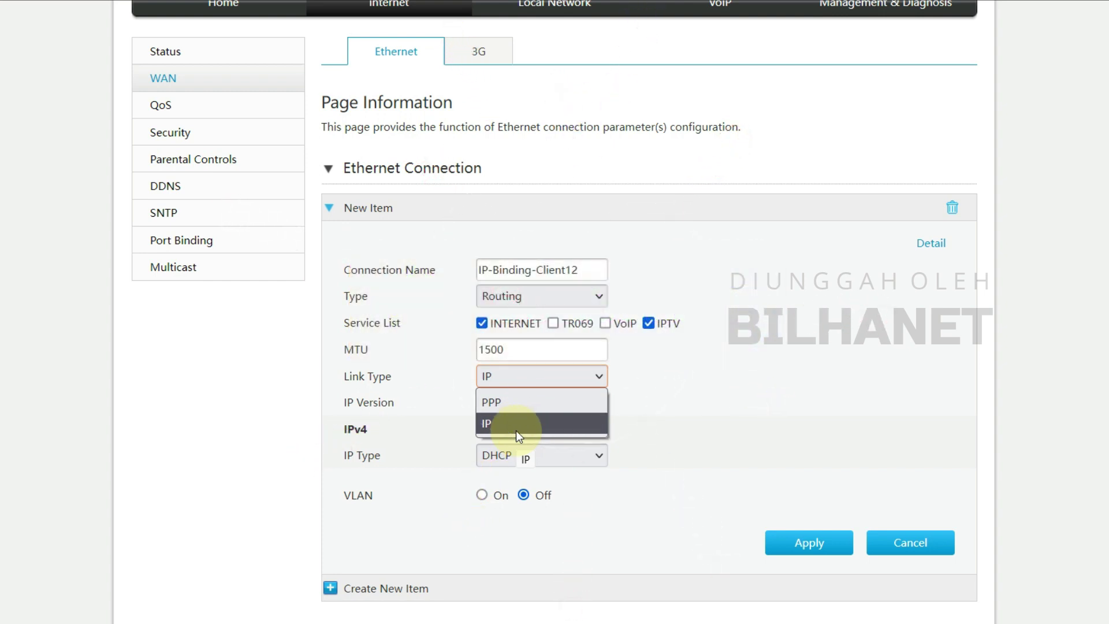
{"action": "left_click", "coordinate": [515, 424]}
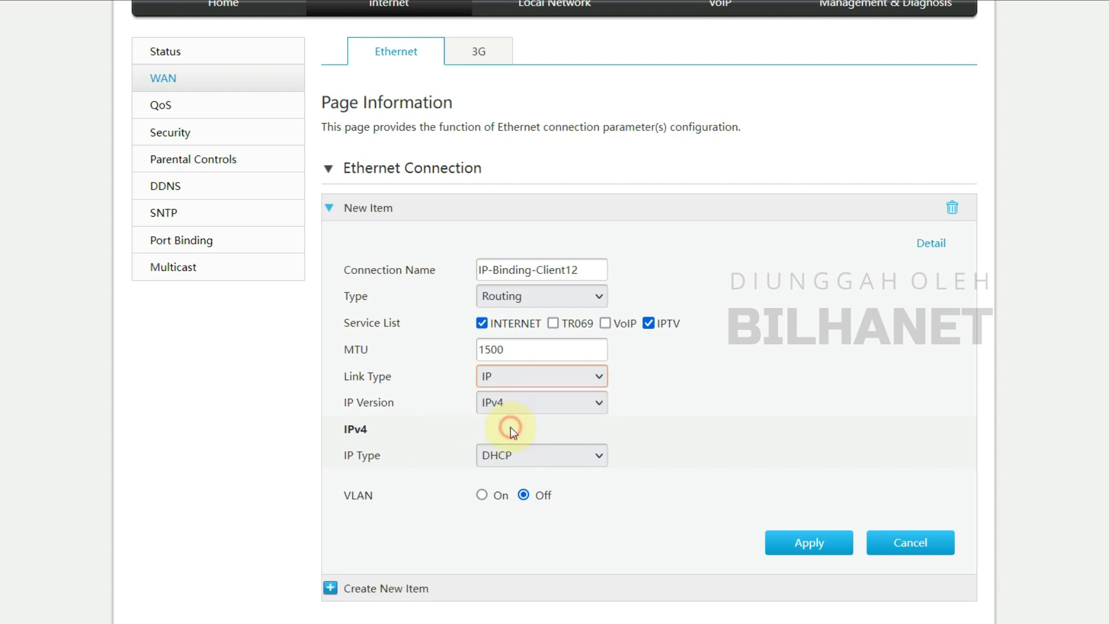
{"action": "left_click", "coordinate": [518, 405]}
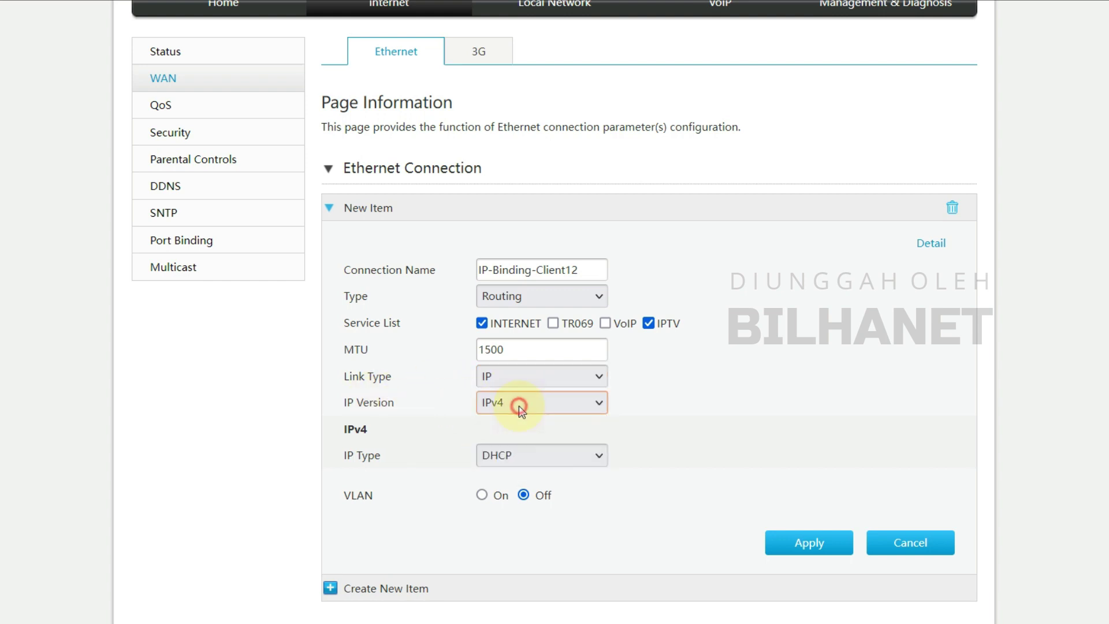
{"action": "left_click", "coordinate": [507, 461]}
{"action": "left_click", "coordinate": [502, 504]}
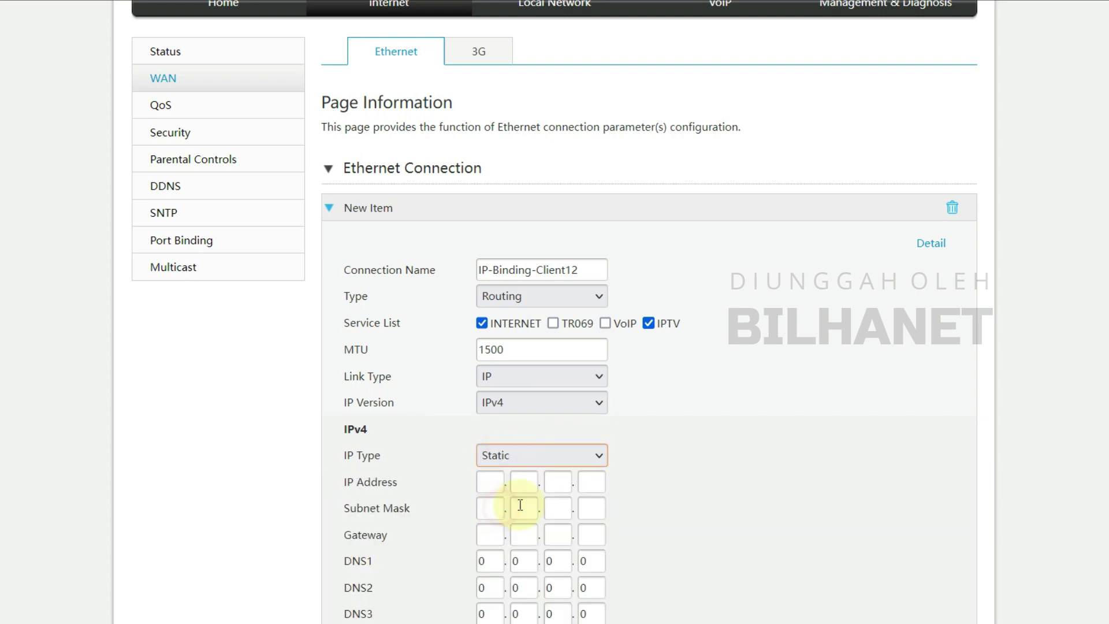
- Enter the static IP address 10.20.30.12
{"action": "scroll", "coordinate": [422, 432], "scroll_direction": "down", "scroll_amount": 2}
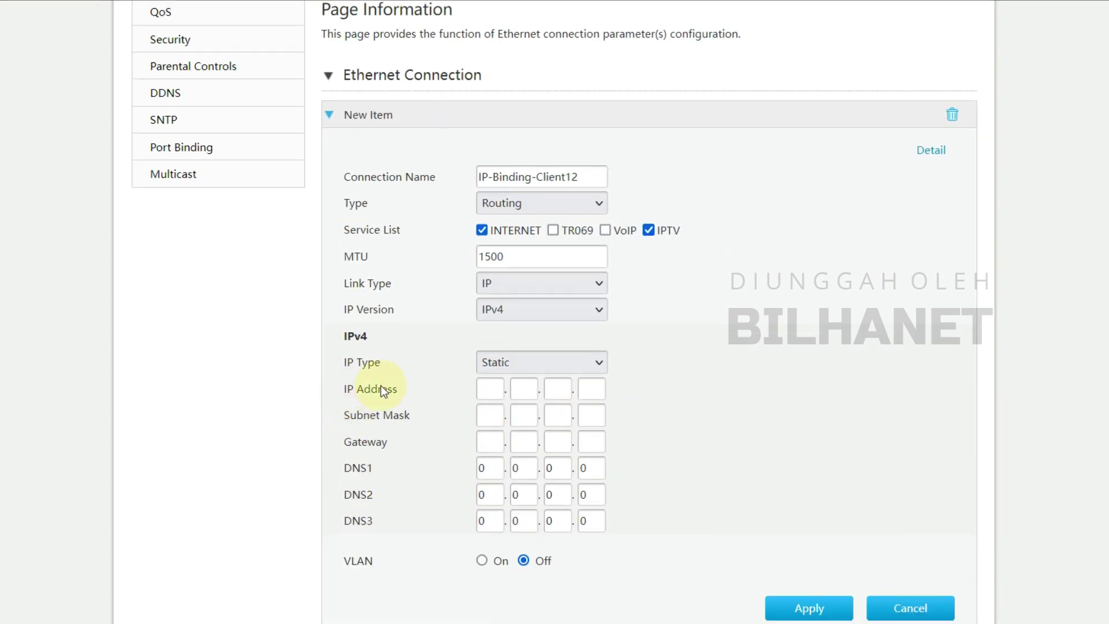
{"action": "left_click", "coordinate": [486, 389]}
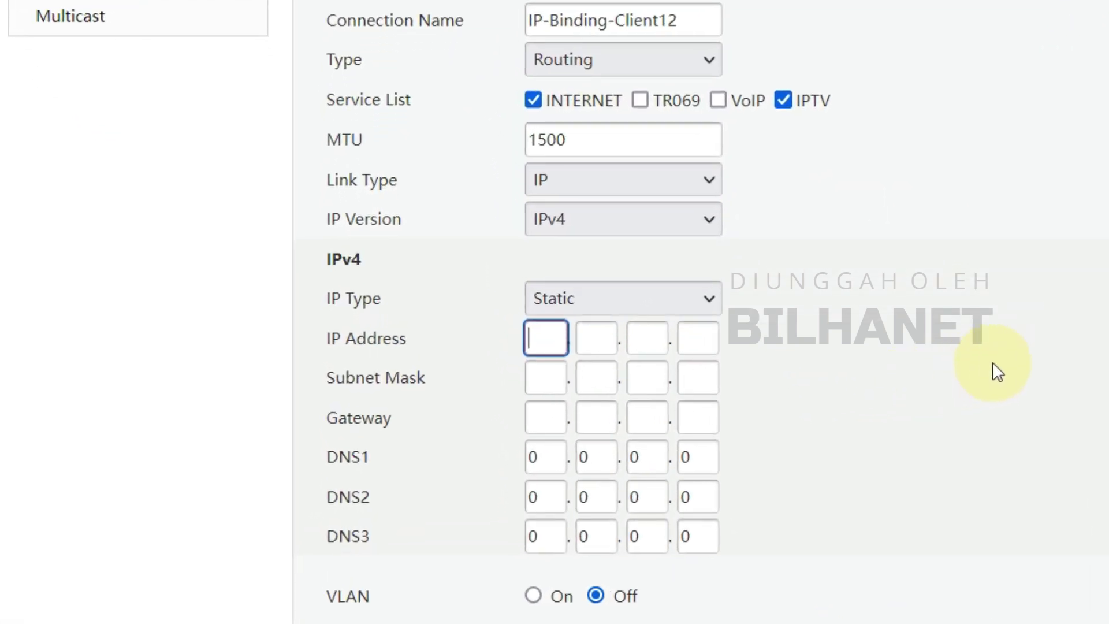
{"action": "type", "text": "10"}
{"action": "key", "text": "Tab"}
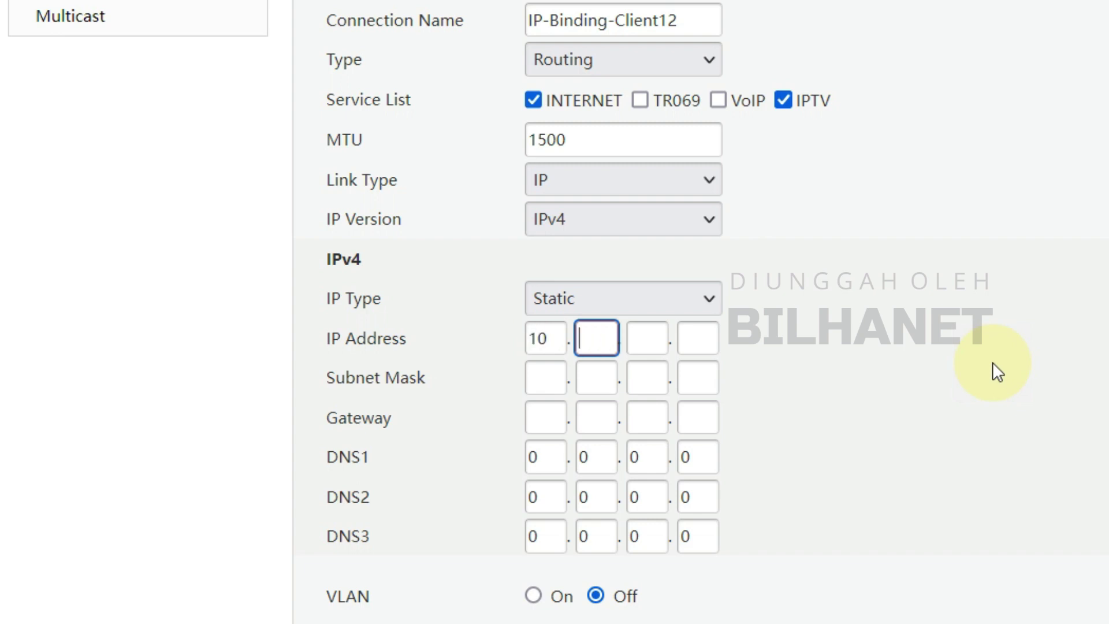
{"action": "type", "text": "20"}
{"action": "key", "text": "Tab"}
{"action": "type", "text": "30"}
{"action": "key", "text": "Tab"}
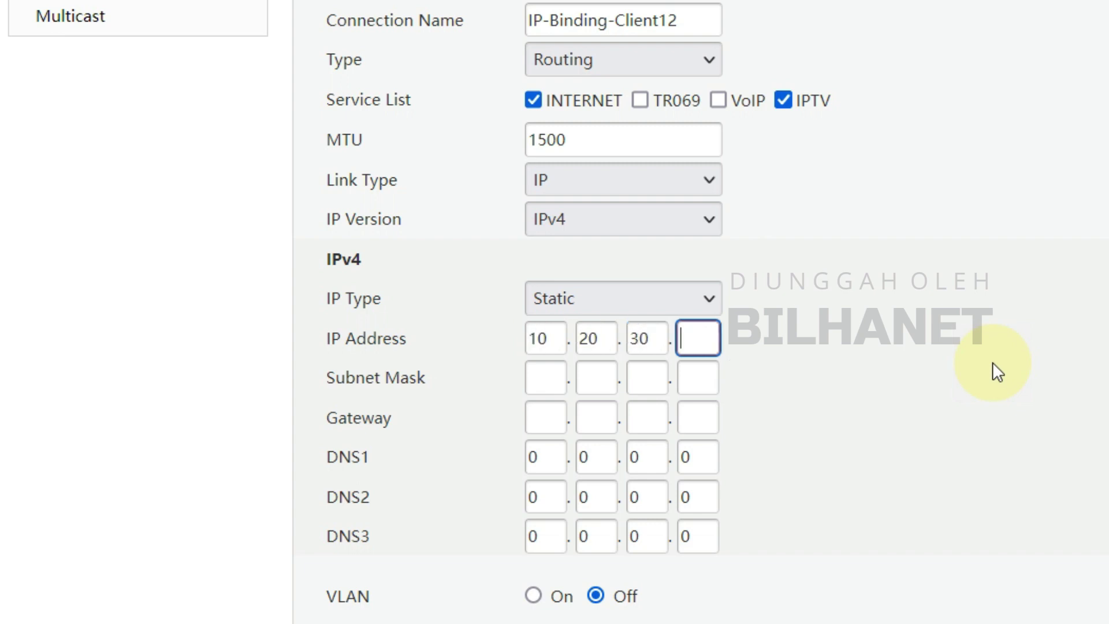
{"action": "type", "text": "12"}
{"action": "left_click", "coordinate": [766, 353]}
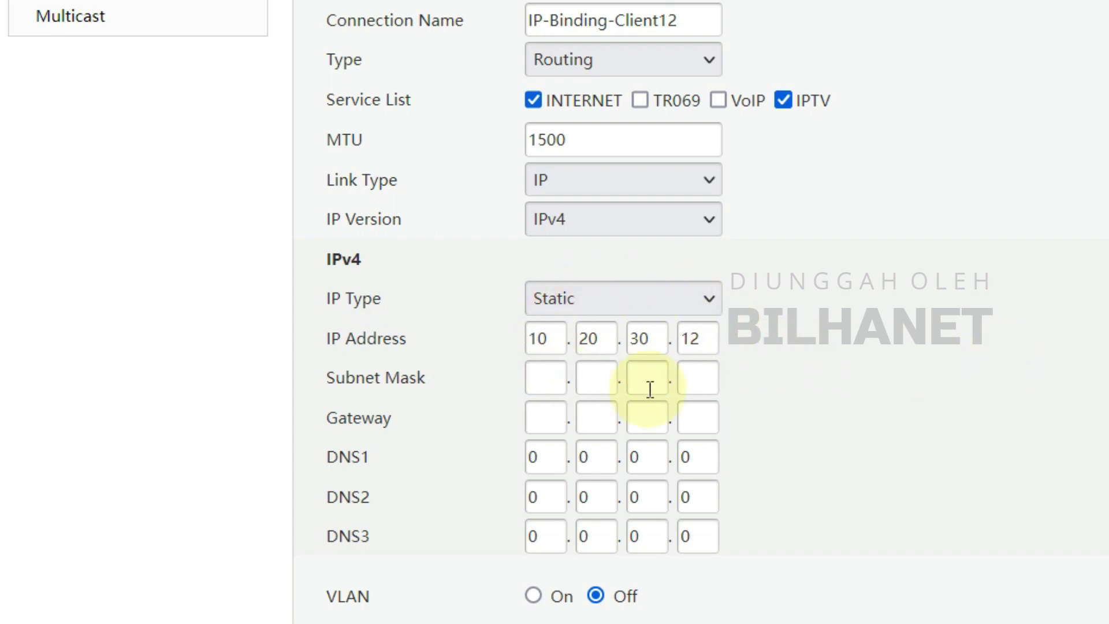
- Fill in the subnet mask 255.255.255.0
{"action": "left_click", "coordinate": [533, 377]}
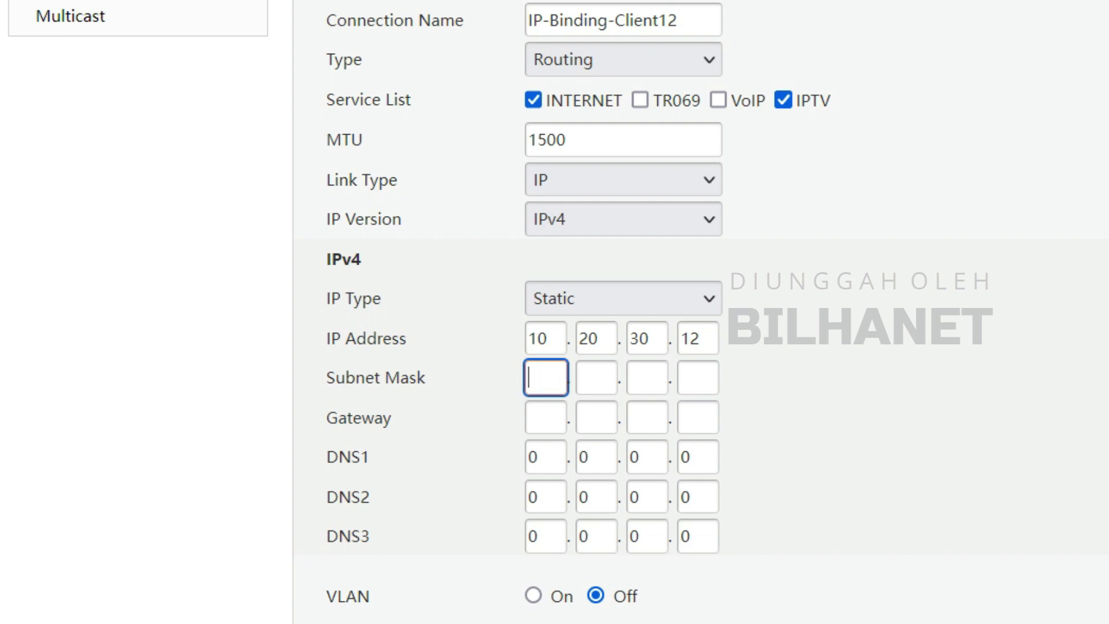
{"action": "type", "text": "255"}
{"action": "key", "text": "Tab"}
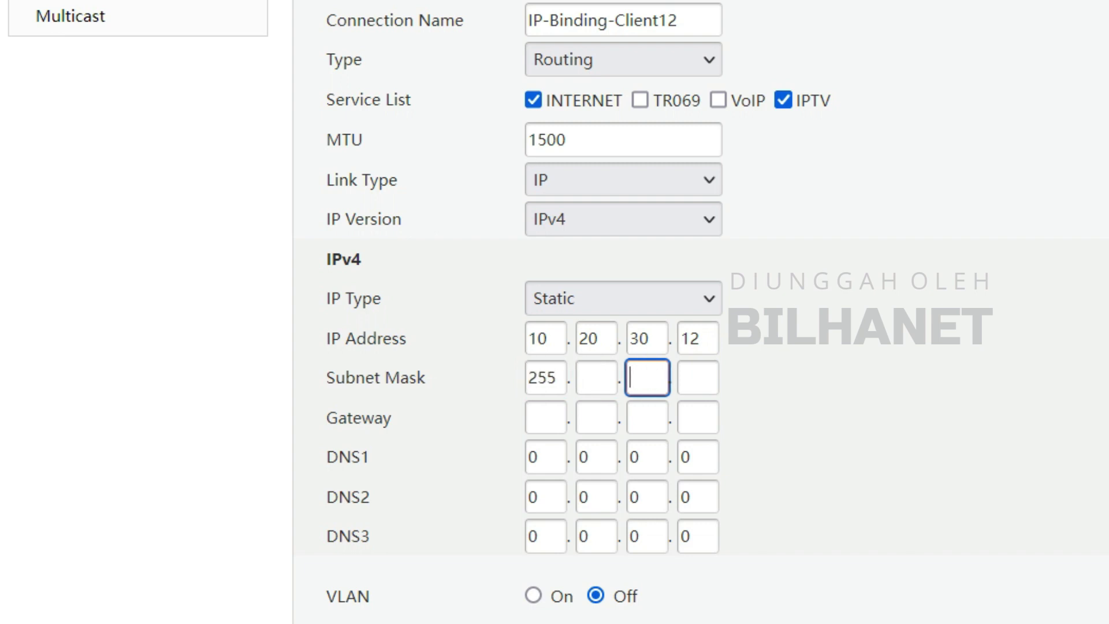
{"action": "left_click", "coordinate": [592, 380]}
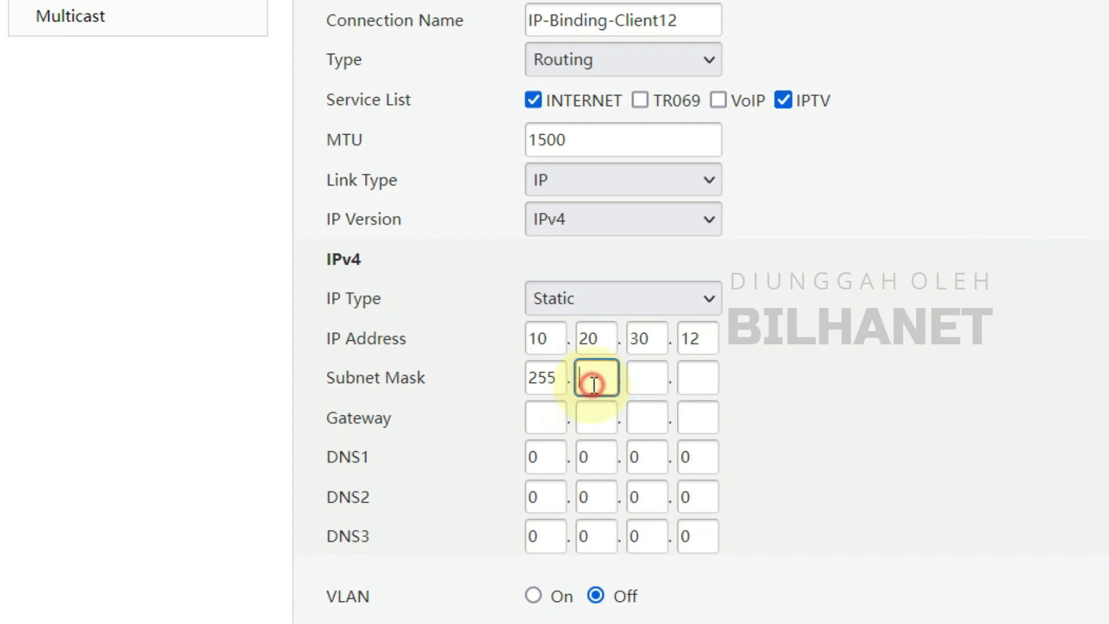
{"action": "type", "text": "255.255.0"}
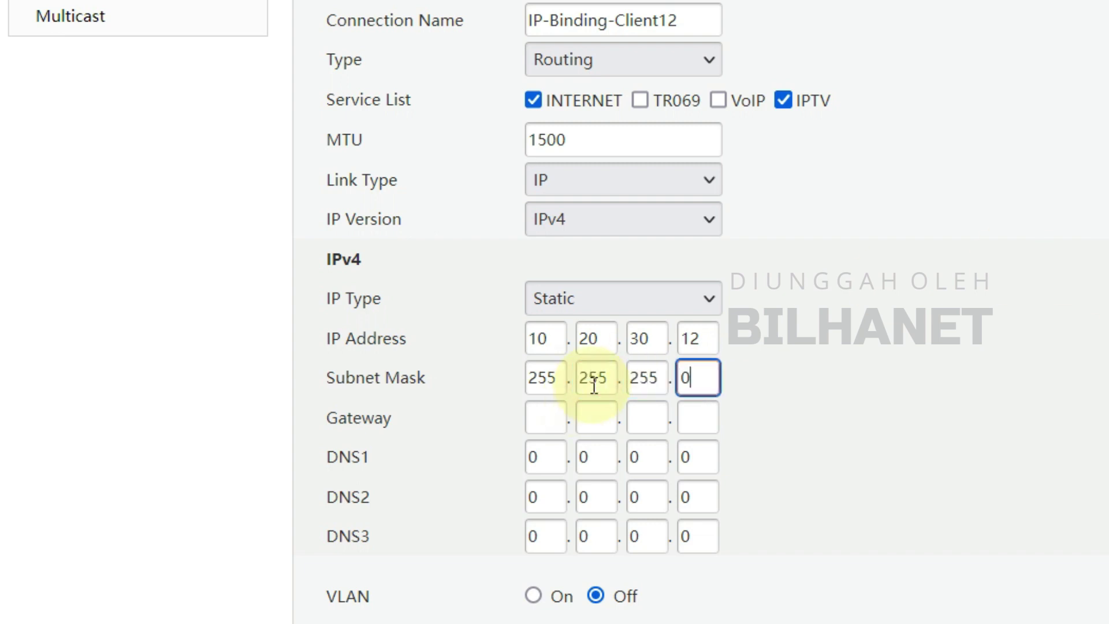
{"action": "key", "text": "Tab"}
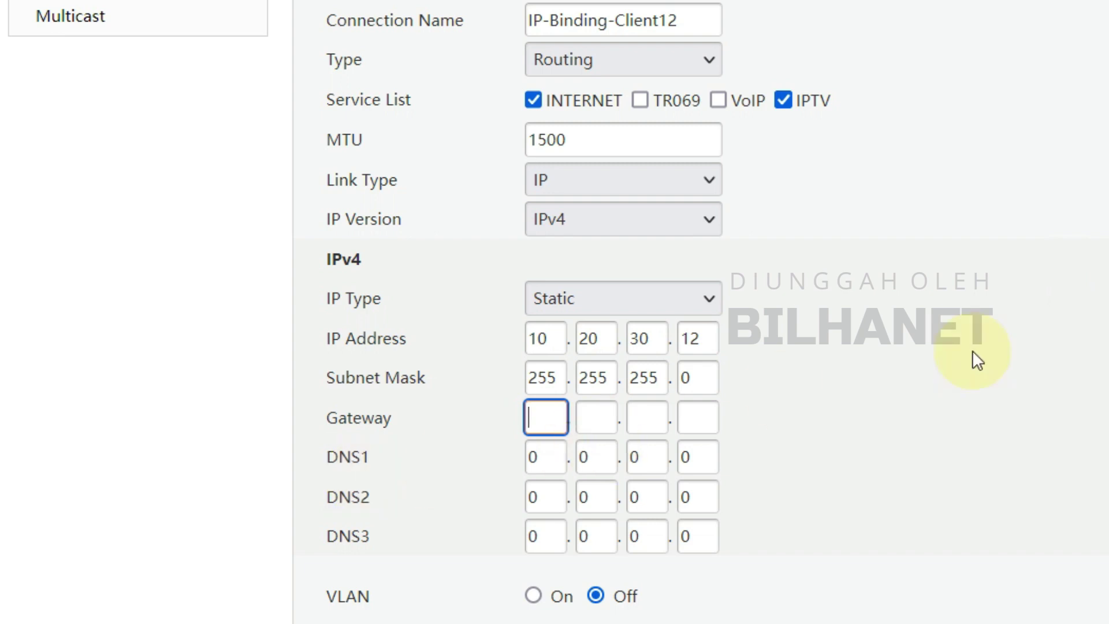
- Set the gateway address to 10.20.30.1
{"action": "type", "text": "10"}
{"action": "key", "text": "Tab"}
{"action": "type", "text": "20"}
{"action": "key", "text": "Tab"}
{"action": "type", "text": "30"}
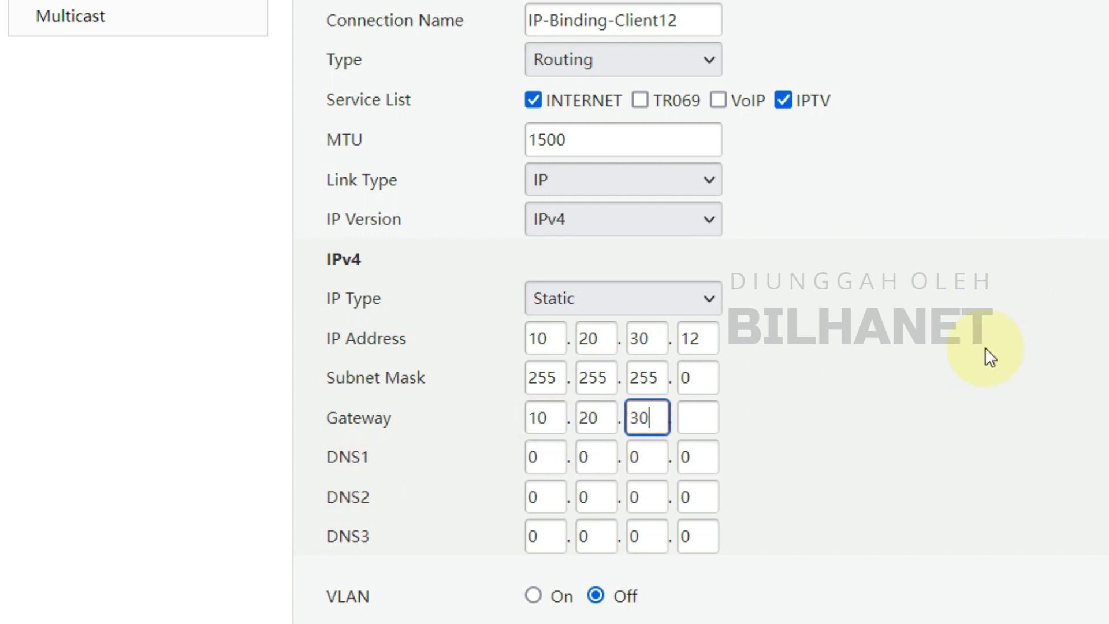
{"action": "key", "text": "Tab"}
{"action": "type", "text": "1"}
{"action": "left_click", "coordinate": [739, 425]}
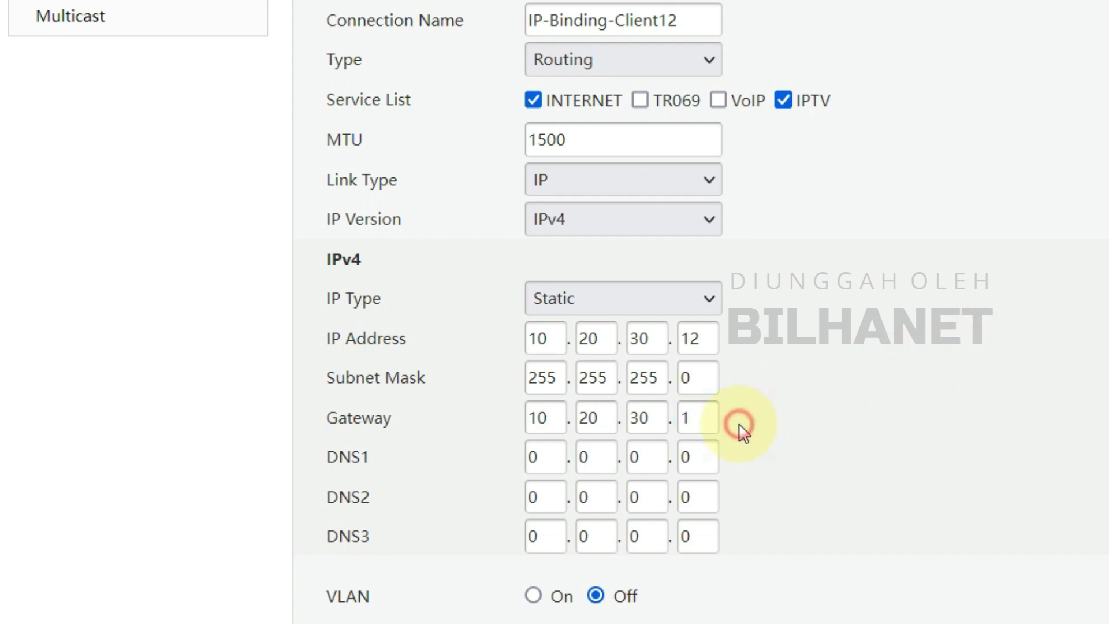
- Enter DNS servers 8.8.8.8 and 8.8.4.4 as DNS1 and DNS2
{"action": "left_click", "coordinate": [551, 456]}
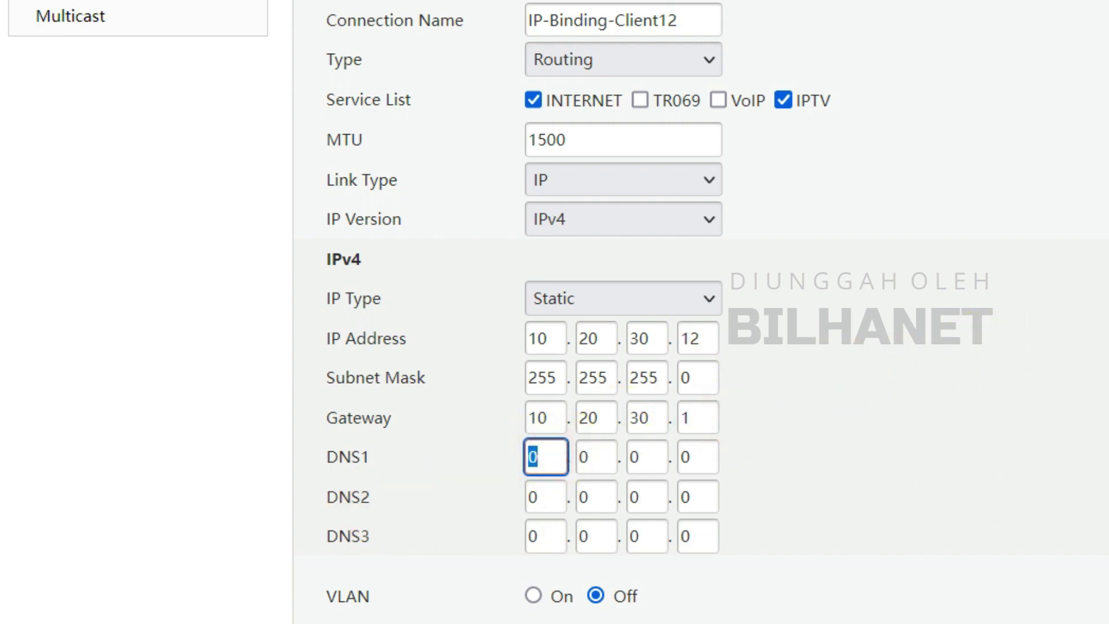
{"action": "type", "text": "8"}
{"action": "key", "text": "Tab"}
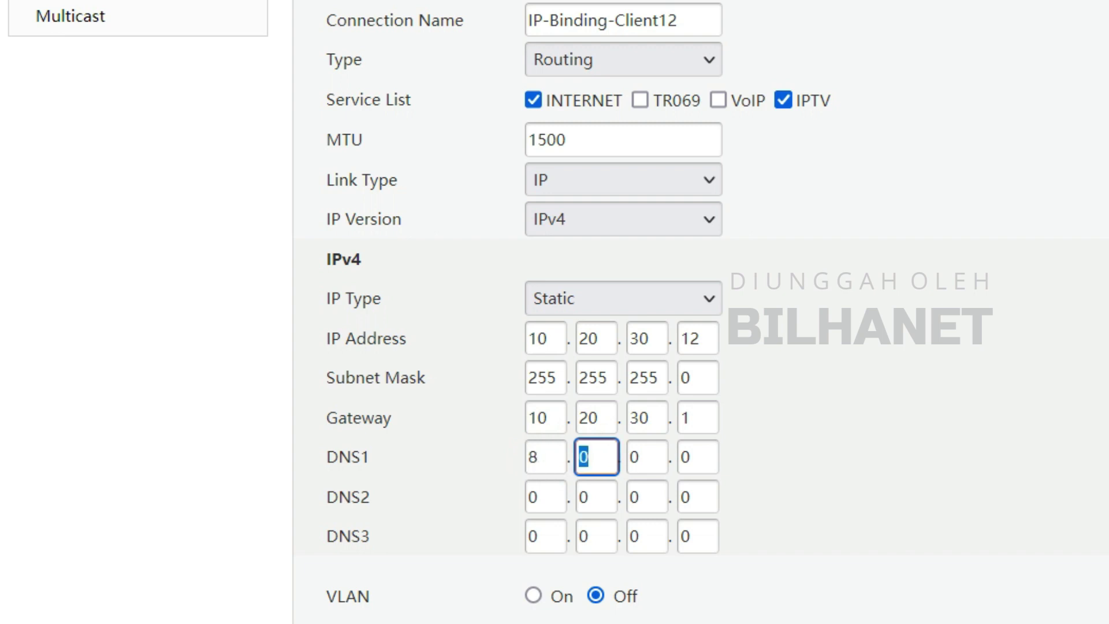
{"action": "type", "text": "8"}
{"action": "key", "text": "Tab"}
{"action": "type", "text": "8"}
{"action": "key", "text": "Tab"}
{"action": "type", "text": "8"}
{"action": "key", "text": "Tab"}
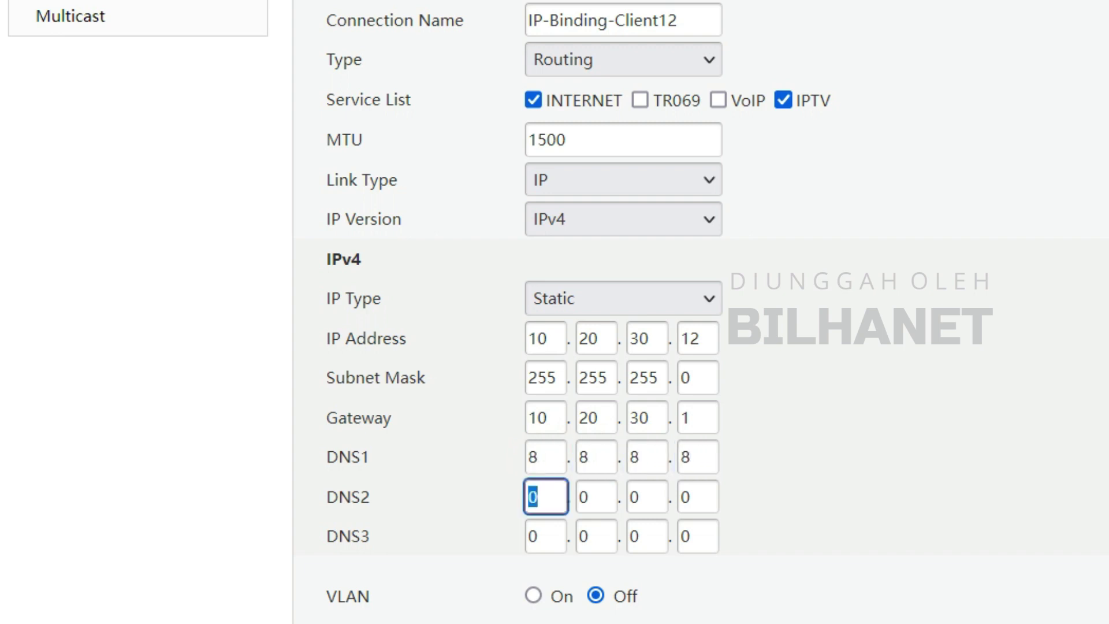
{"action": "type", "text": "8"}
{"action": "key", "text": "Tab"}
{"action": "type", "text": "8"}
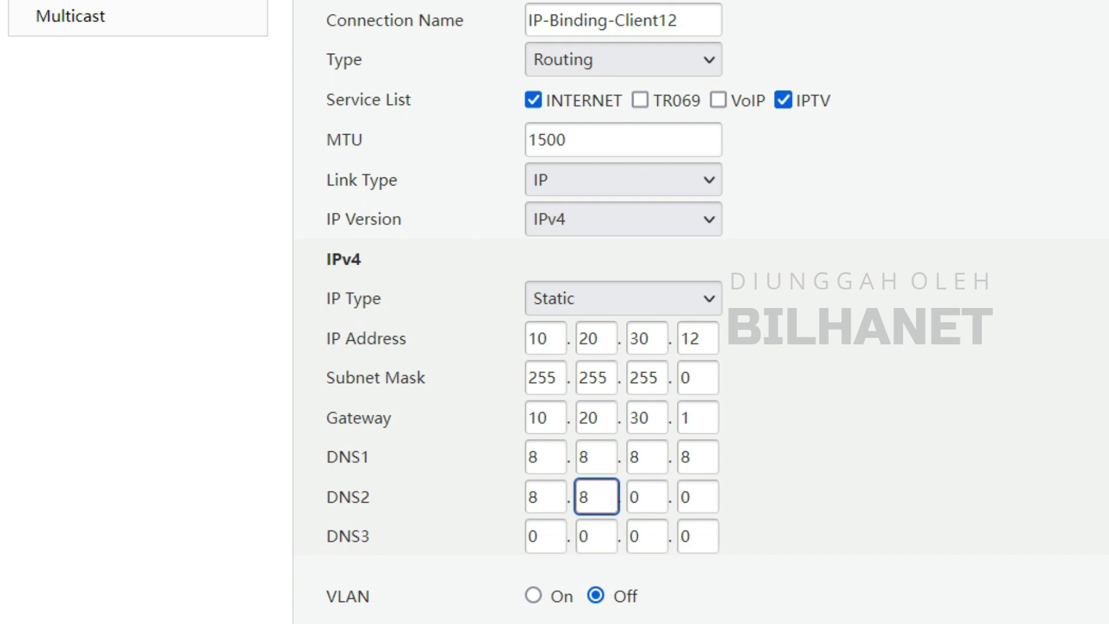
{"action": "key", "text": "Tab"}
{"action": "type", "text": "4"}
{"action": "key", "text": "Tab"}
{"action": "type", "text": "4"}
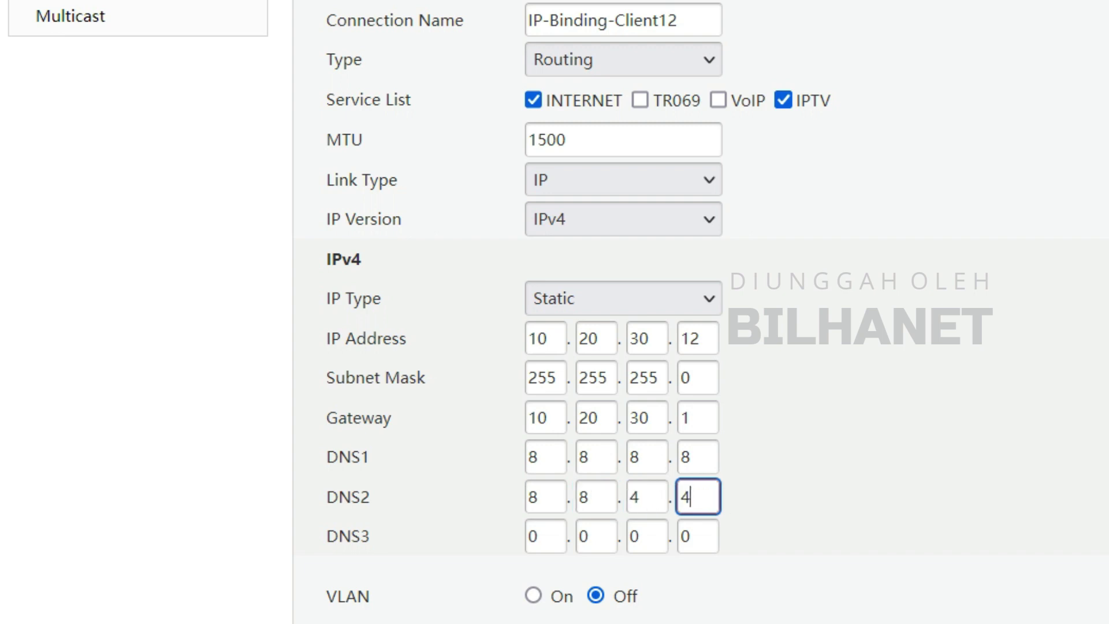
{"action": "key", "text": "Tab"}
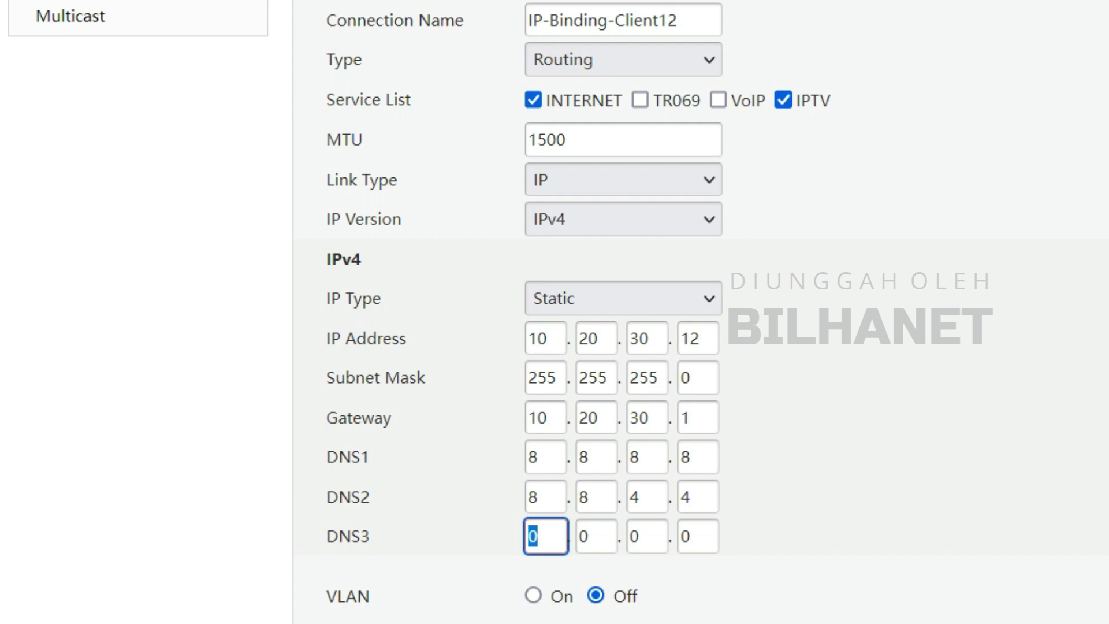
- Set the third DNS server to 10.20.30.1
{"action": "type", "text": "10"}
{"action": "key", "text": "Tab"}
{"action": "type", "text": "20"}
{"action": "key", "text": "Tab"}
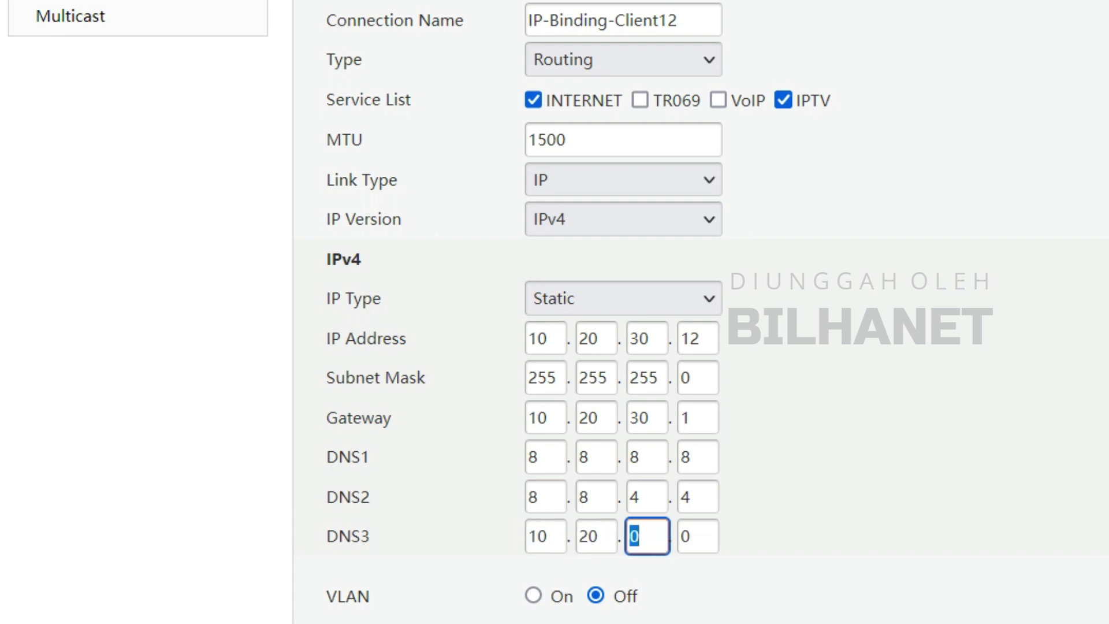
{"action": "type", "text": "30"}
{"action": "key", "text": "Tab"}
{"action": "type", "text": "1"}
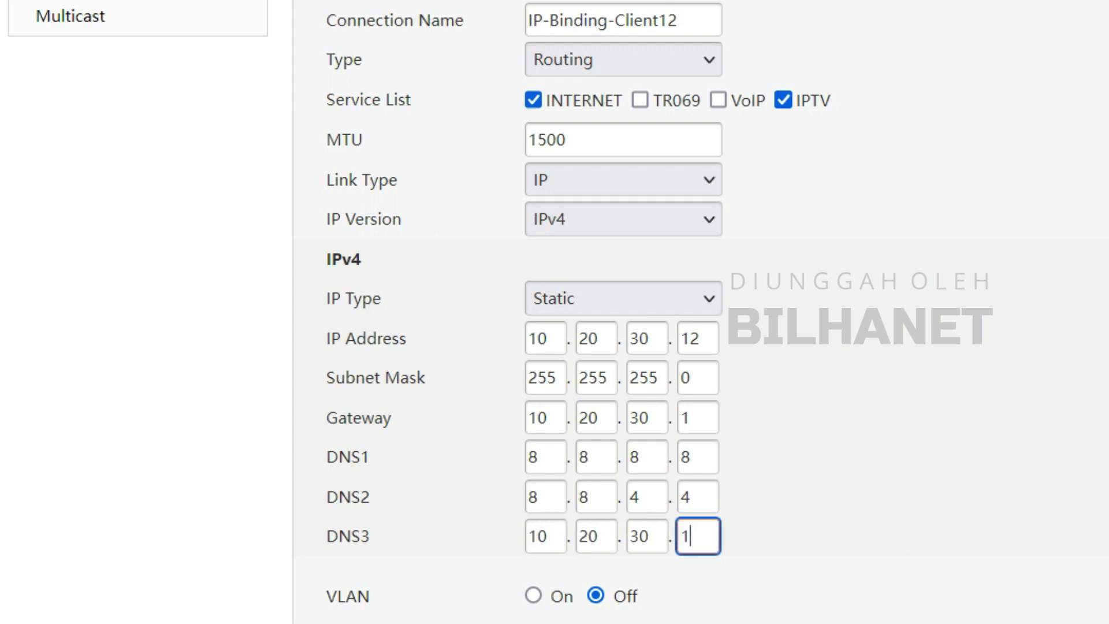
{"action": "left_click", "coordinate": [728, 538]}
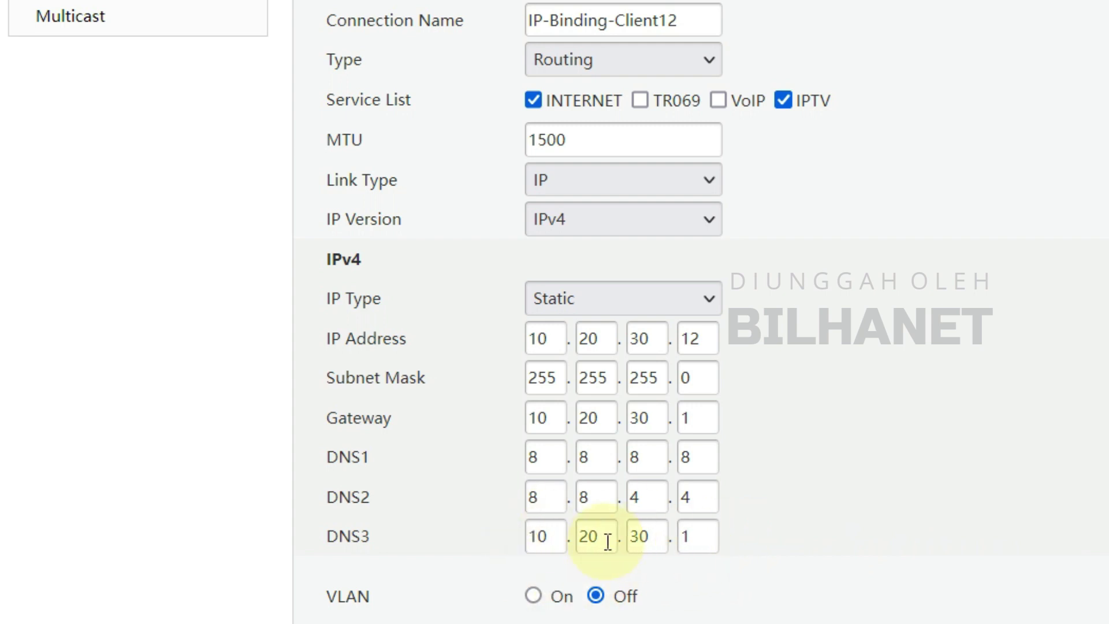
- Leave VLAN off and apply the IP-Binding-Client12 connection
{"action": "scroll", "coordinate": [472, 555], "scroll_direction": "down", "scroll_amount": 2}
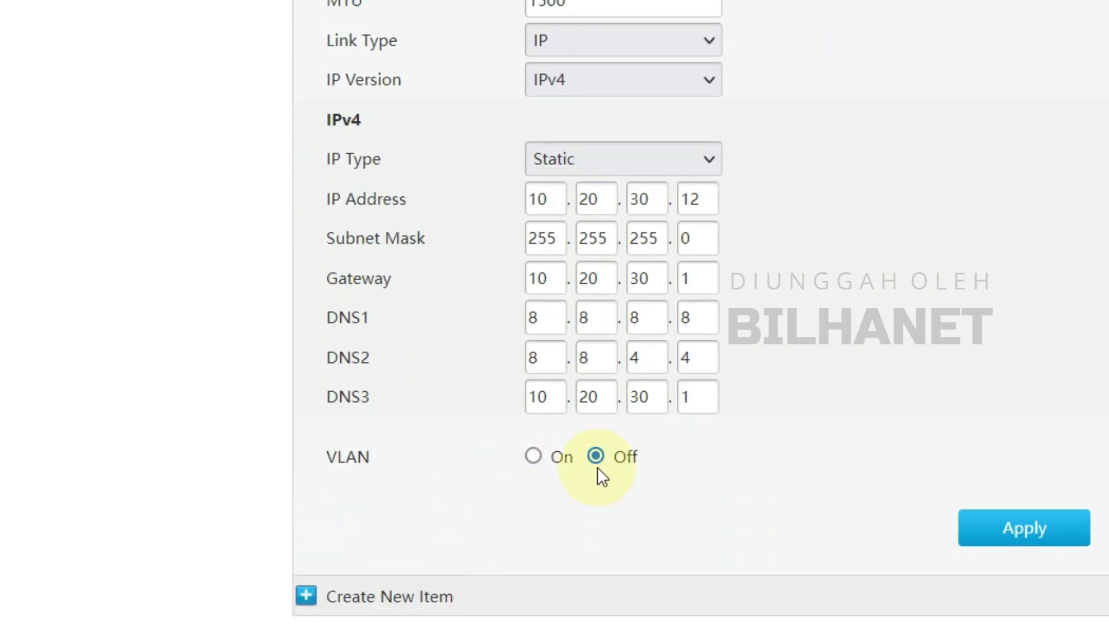
{"action": "left_click", "coordinate": [532, 457]}
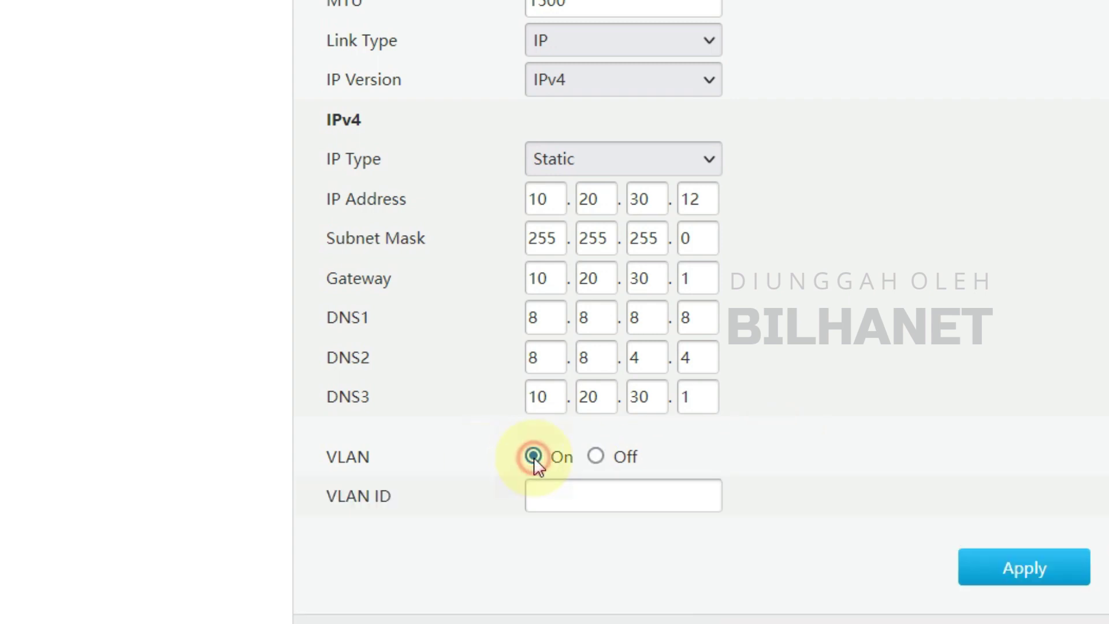
{"action": "left_click", "coordinate": [596, 456]}
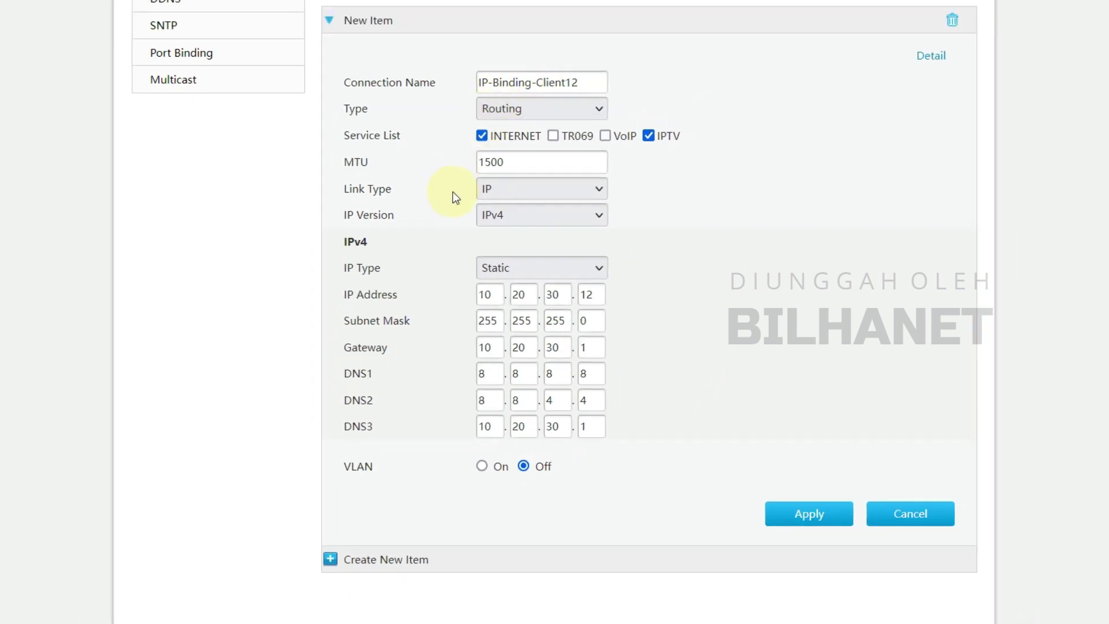
{"action": "left_click", "coordinate": [592, 295]}
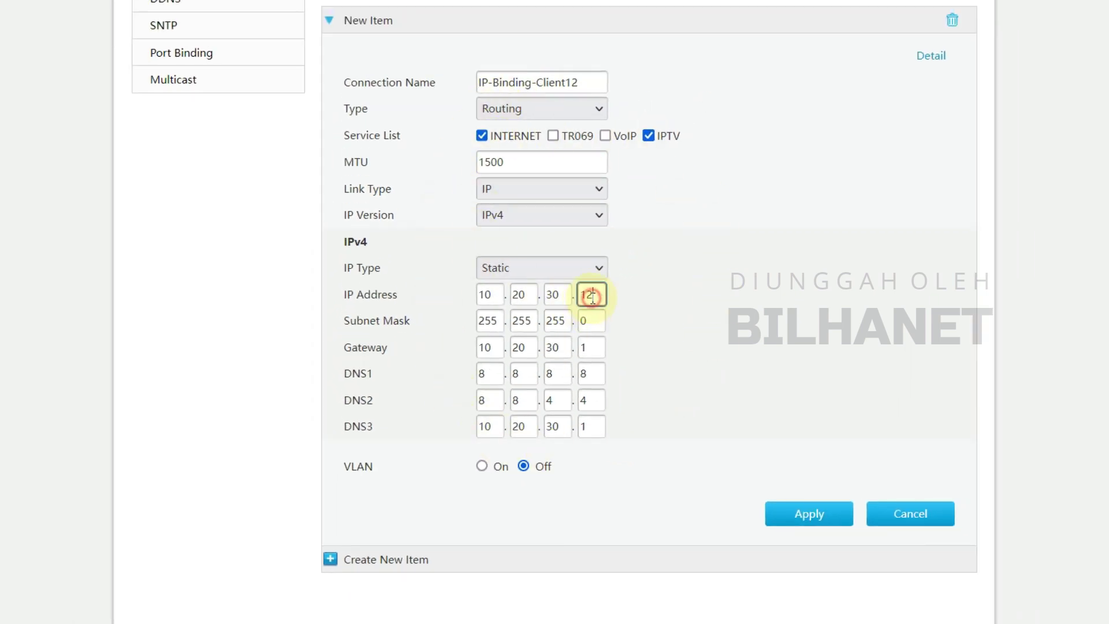
{"action": "left_click", "coordinate": [695, 349]}
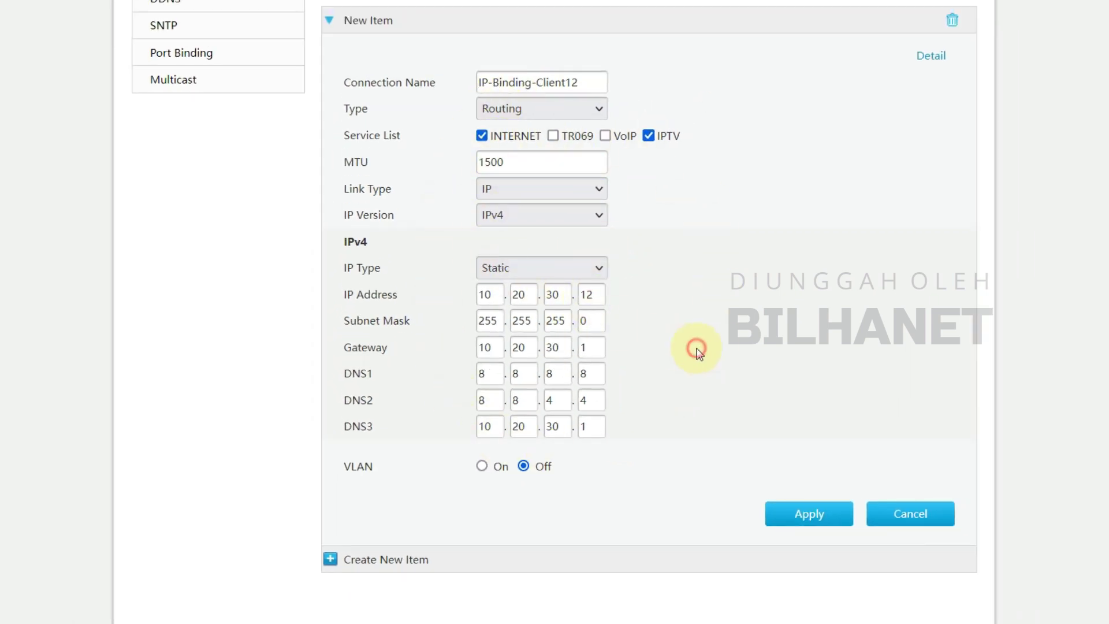
{"action": "left_click", "coordinate": [814, 515]}
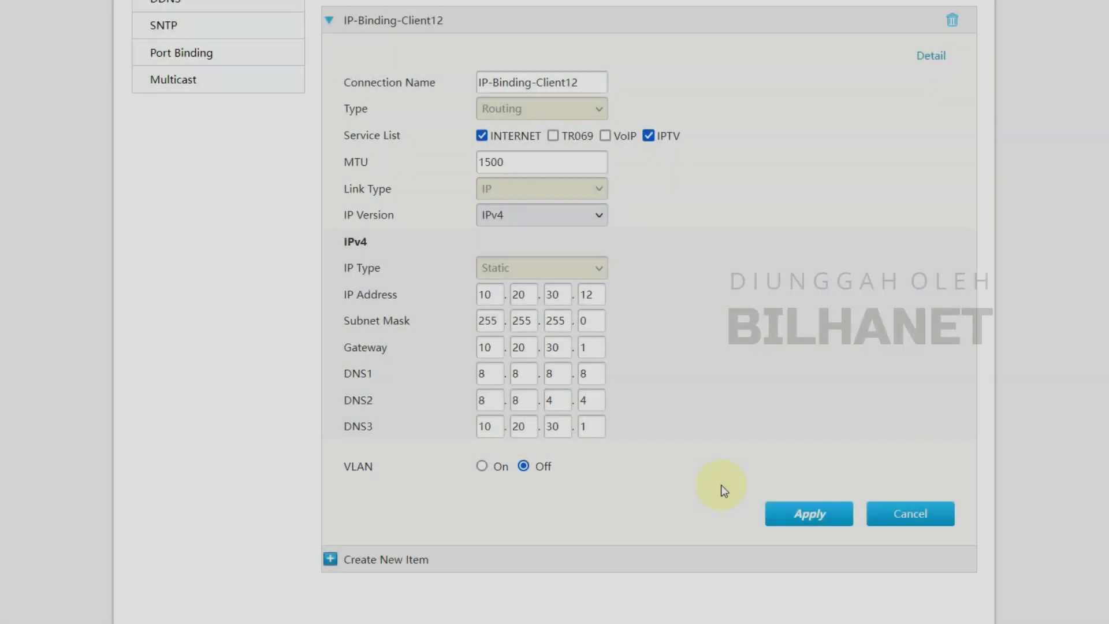
{"action": "scroll", "coordinate": [721, 485], "scroll_direction": "up", "scroll_amount": 5}
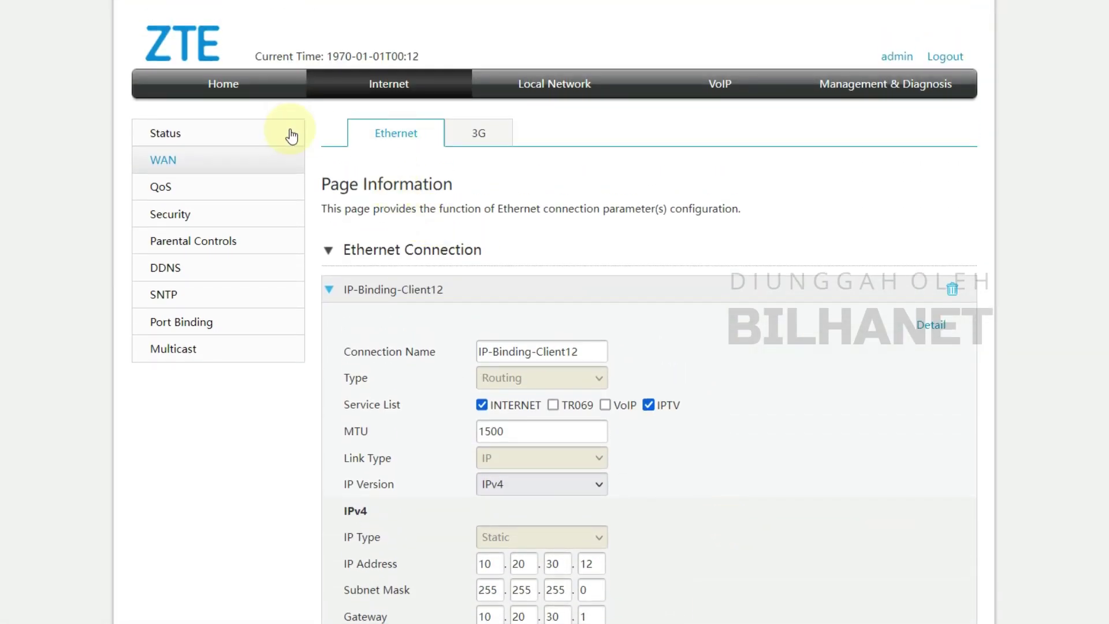
- Leave QoS off and apply the Middle (Recommended) firewall level
{"action": "left_click", "coordinate": [154, 188]}
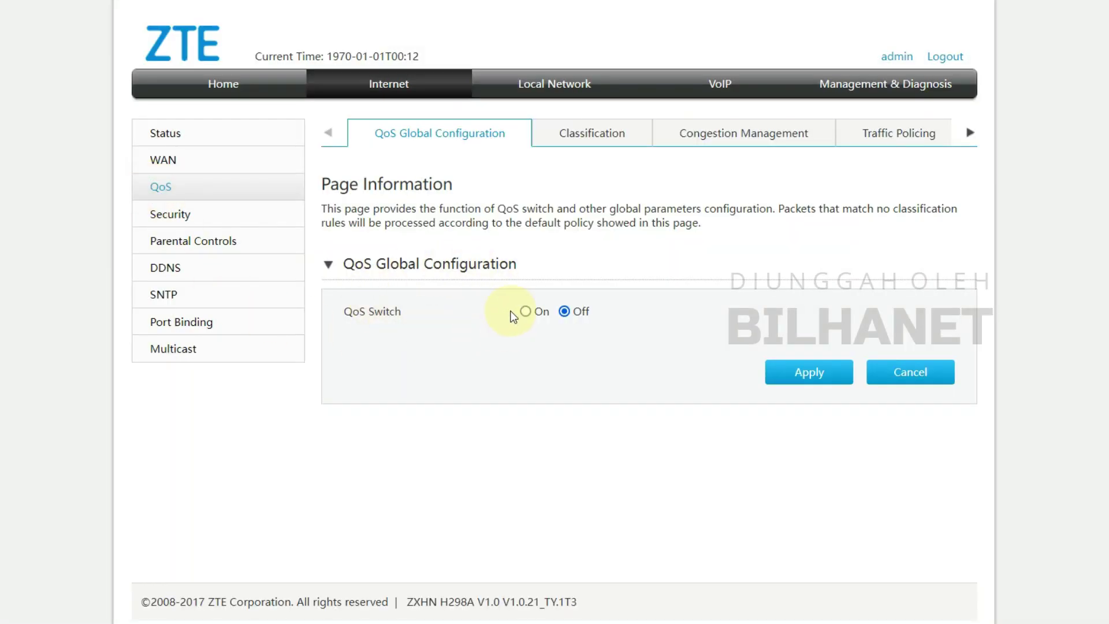
{"action": "left_click", "coordinate": [571, 316]}
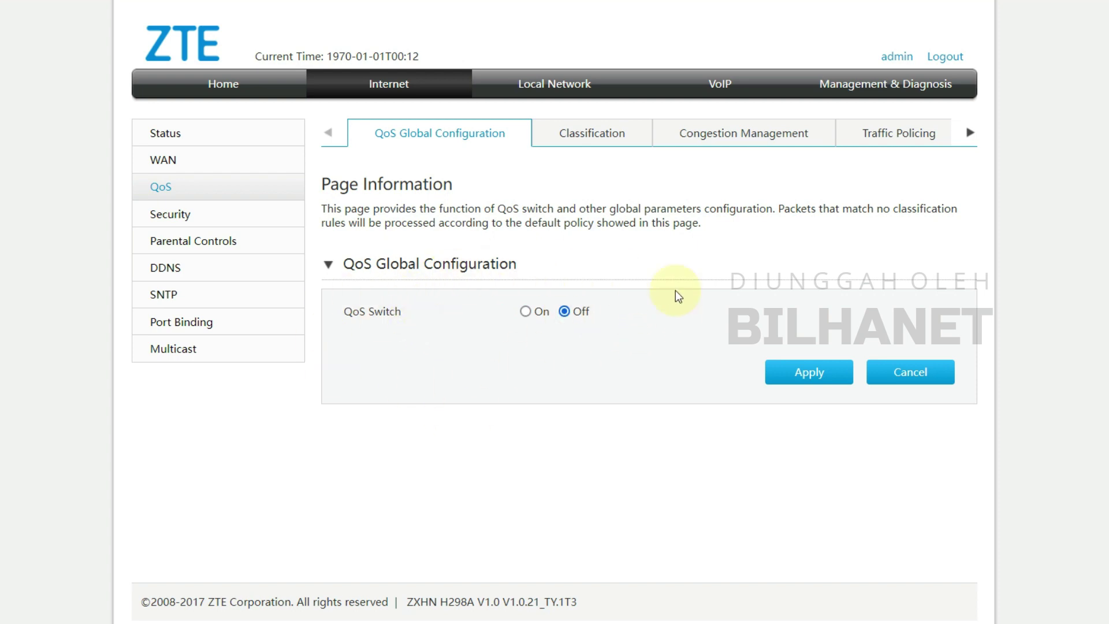
{"action": "left_click", "coordinate": [176, 218]}
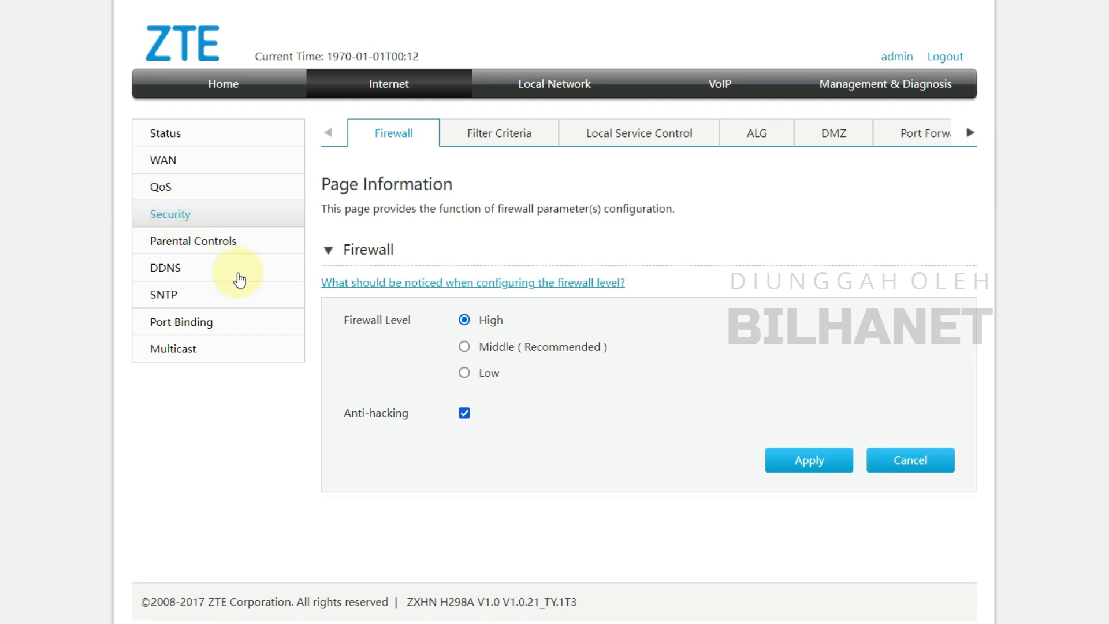
{"action": "left_click", "coordinate": [465, 349]}
{"action": "left_click", "coordinate": [815, 459]}
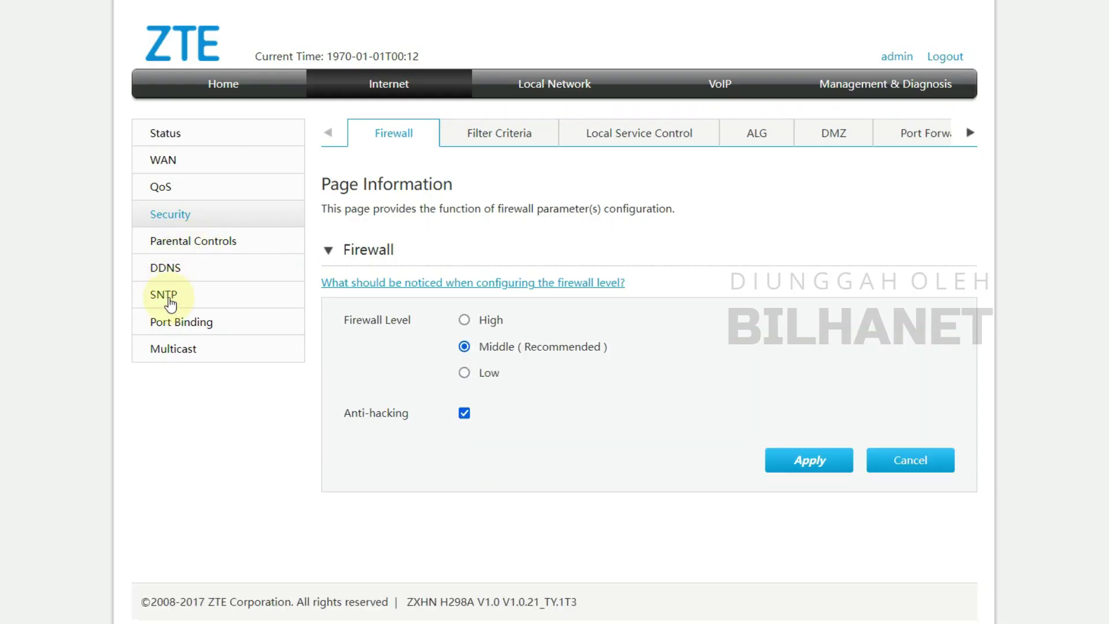
{"action": "left_click", "coordinate": [170, 302]}
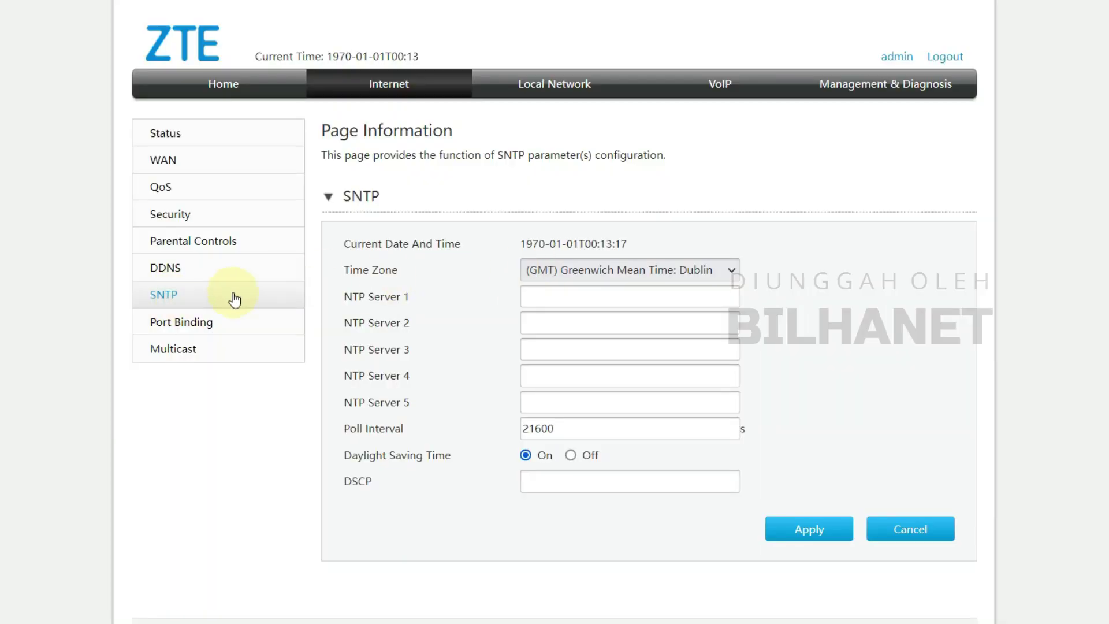
- Set the SNTP time zone to (GMT+07:00) Jakarta and apply it
{"action": "left_click", "coordinate": [559, 270]}
{"action": "scroll", "coordinate": [596, 498], "scroll_direction": "down", "scroll_amount": 15}
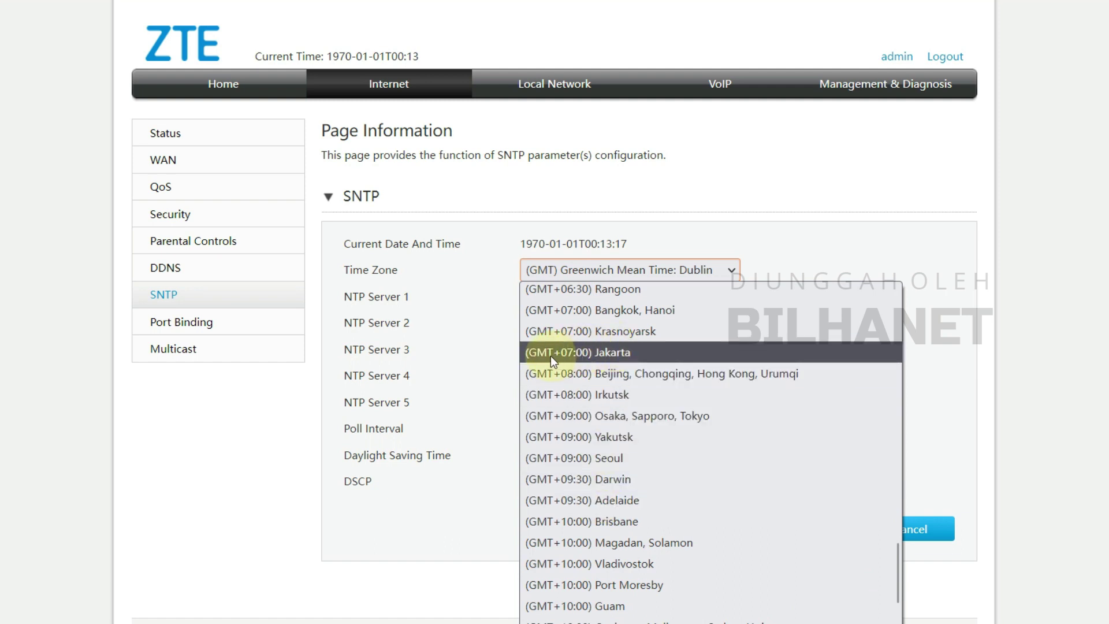
{"action": "left_click", "coordinate": [577, 353]}
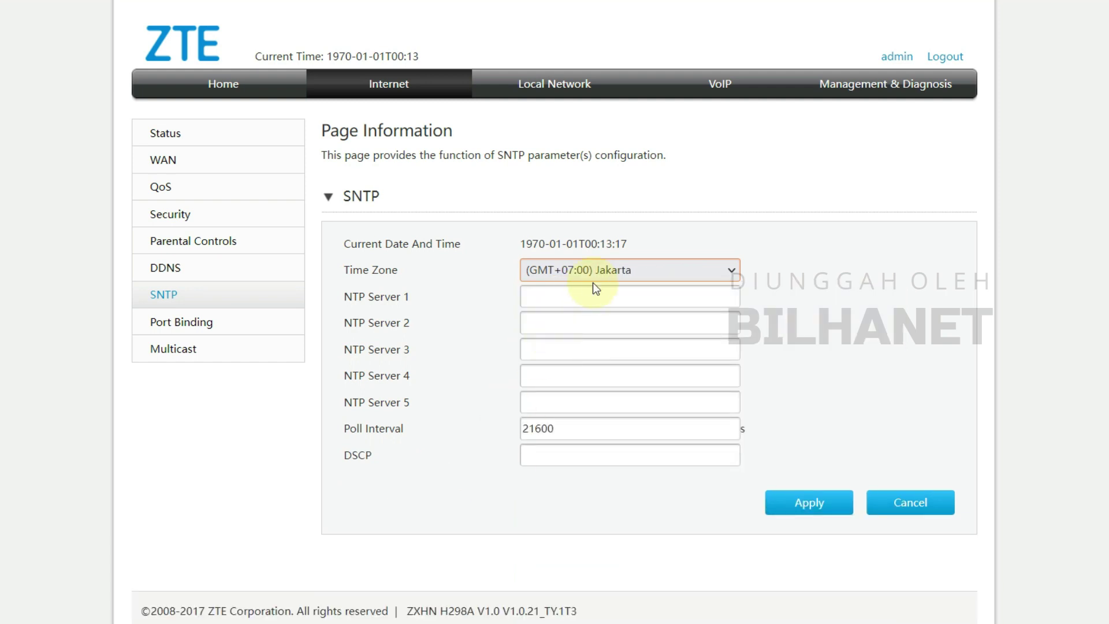
{"action": "left_click", "coordinate": [809, 503]}
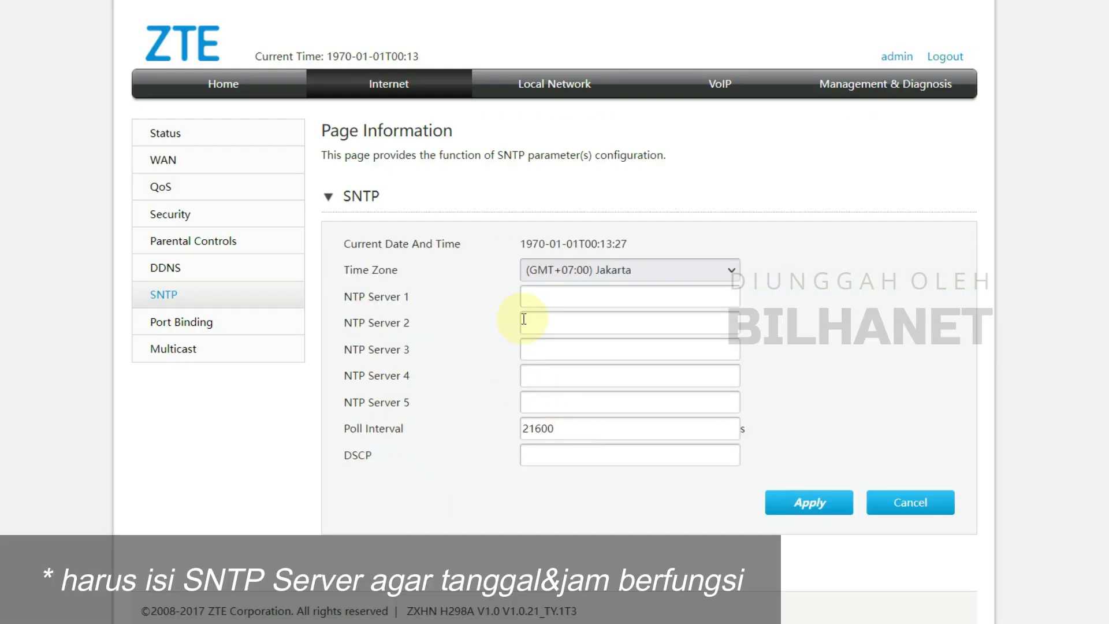
- Review the NTP Server 1, 2 and 3 fields
{"action": "left_click", "coordinate": [543, 294]}
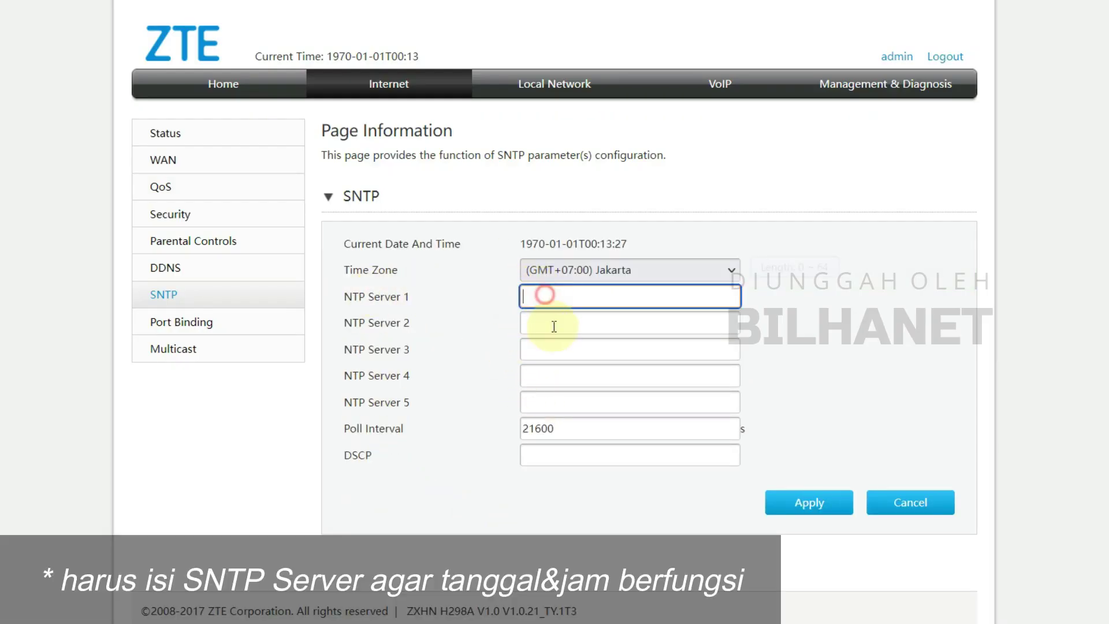
{"action": "left_click", "coordinate": [554, 321]}
{"action": "left_click", "coordinate": [554, 349]}
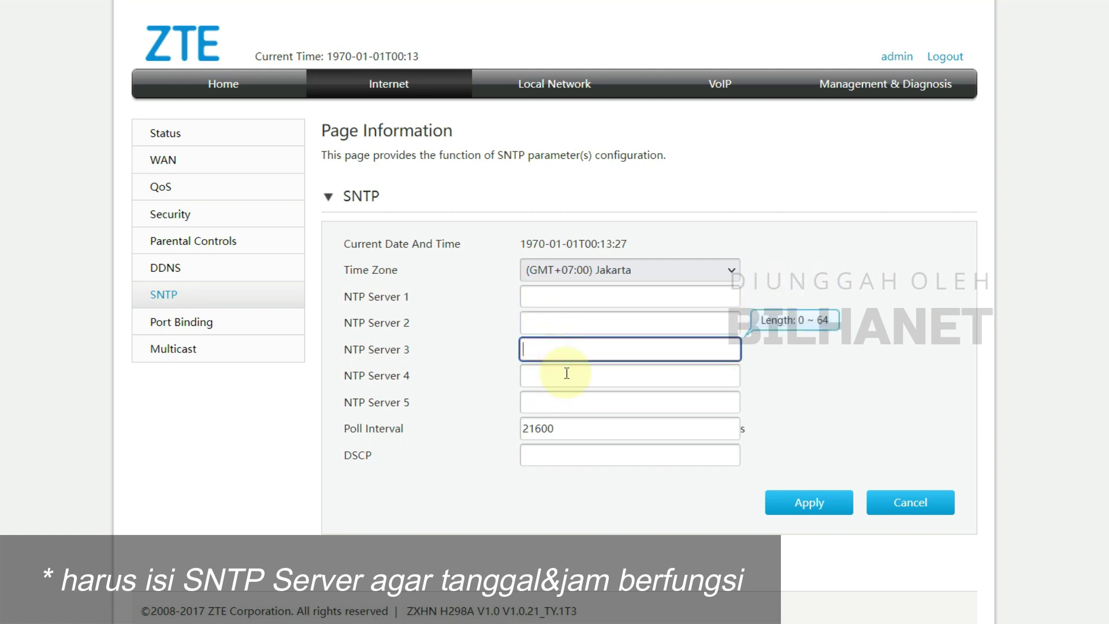
{"action": "left_click", "coordinate": [785, 297]}
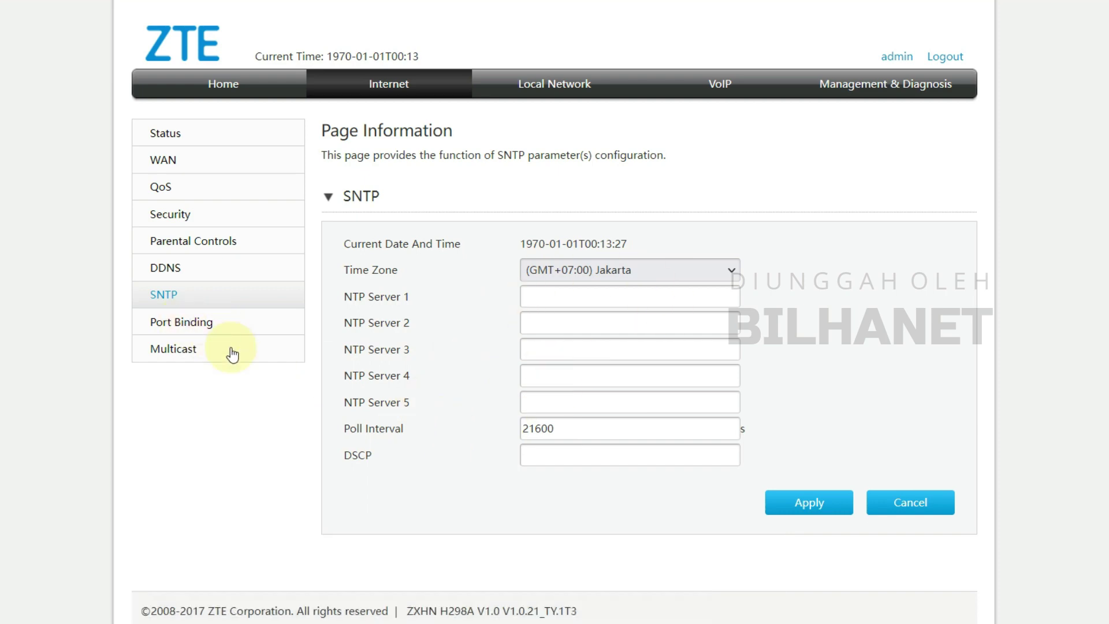
{"action": "left_click", "coordinate": [164, 331]}
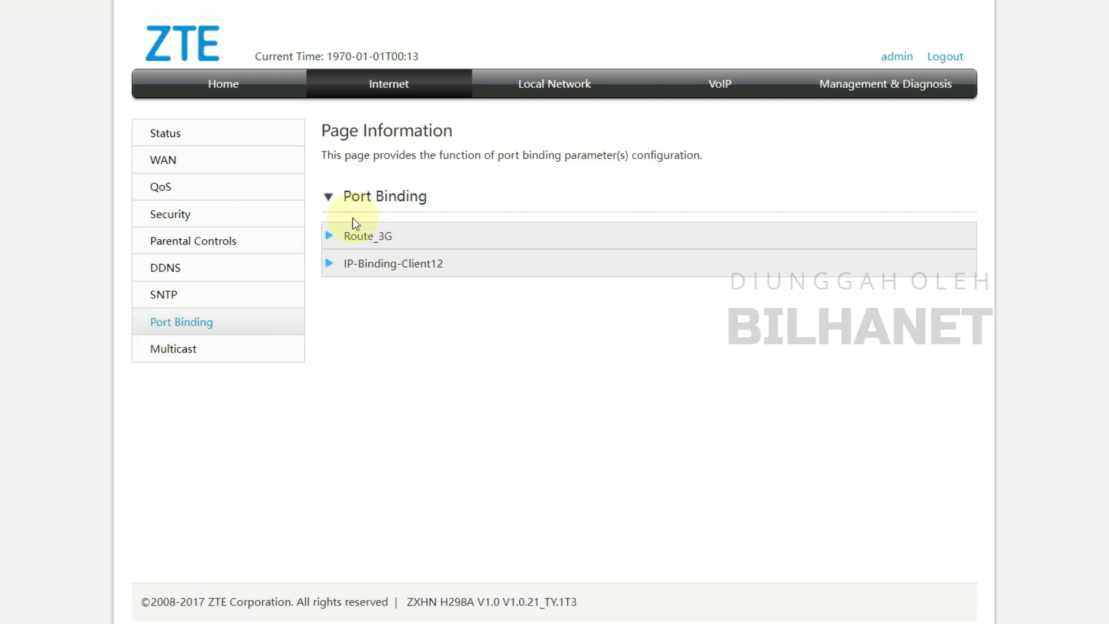
- Refresh the Port Binding page and inspect the Route_3G entry's port choices
{"action": "left_click", "coordinate": [191, 324]}
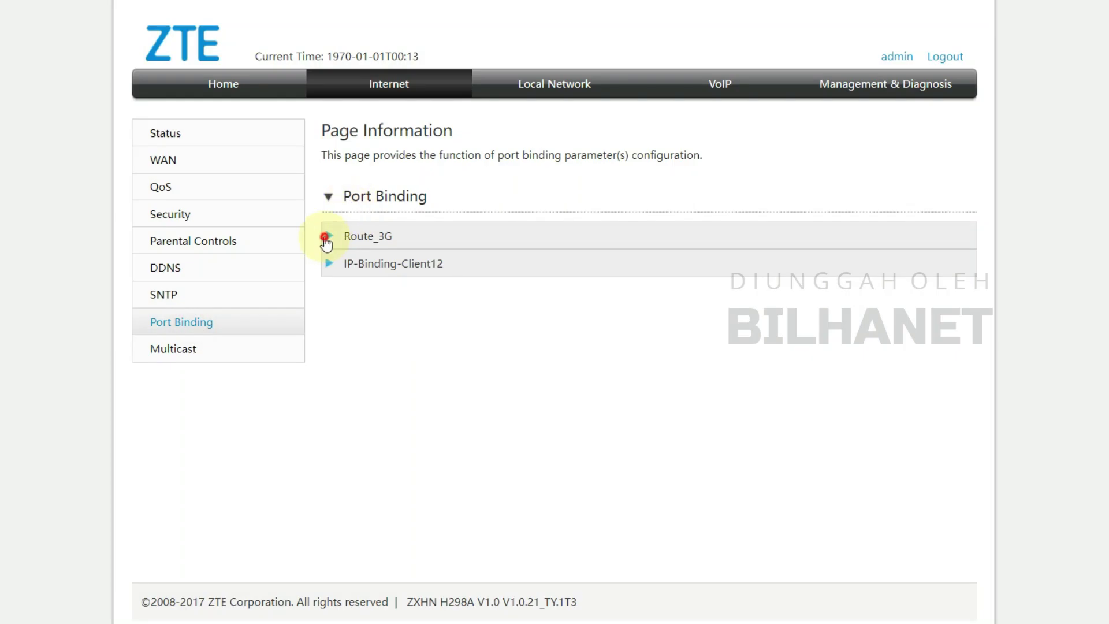
{"action": "left_click", "coordinate": [326, 238]}
{"action": "left_click", "coordinate": [327, 236]}
{"action": "left_click", "coordinate": [379, 238]}
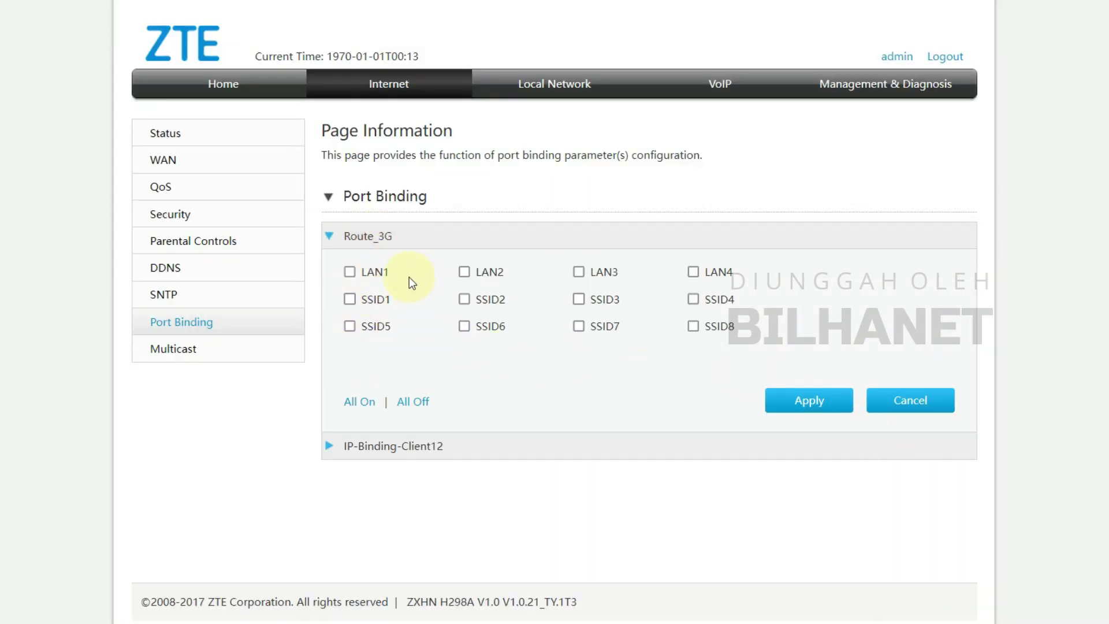
{"action": "left_click", "coordinate": [368, 238]}
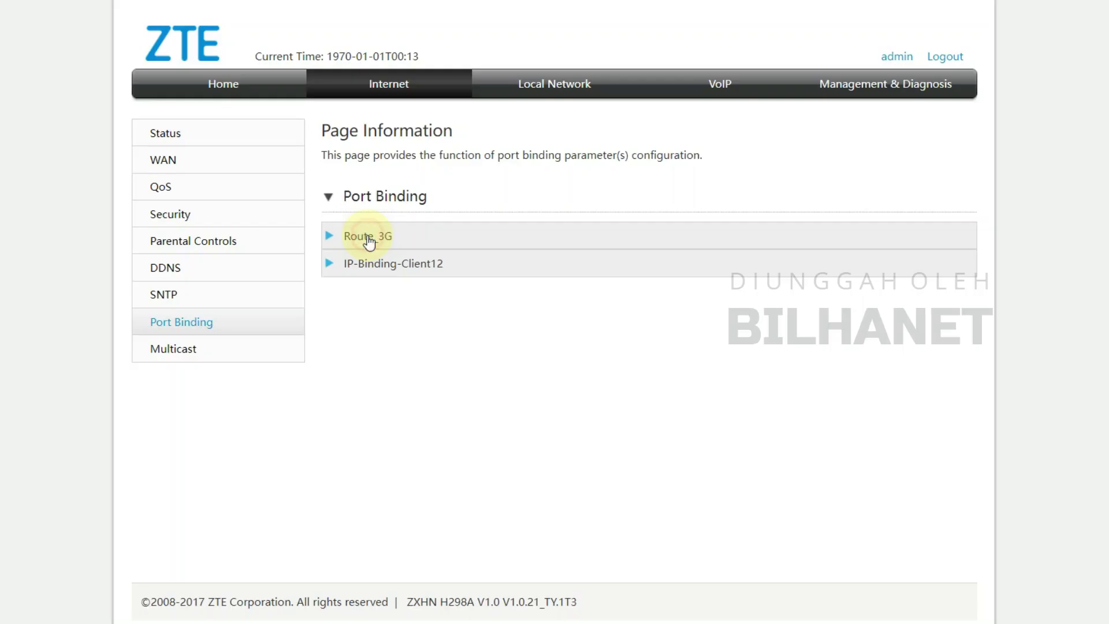
- Bind LAN1–4 and SSID1–8 to IP-Binding-Client12 with All On and save it
{"action": "left_click", "coordinate": [401, 272]}
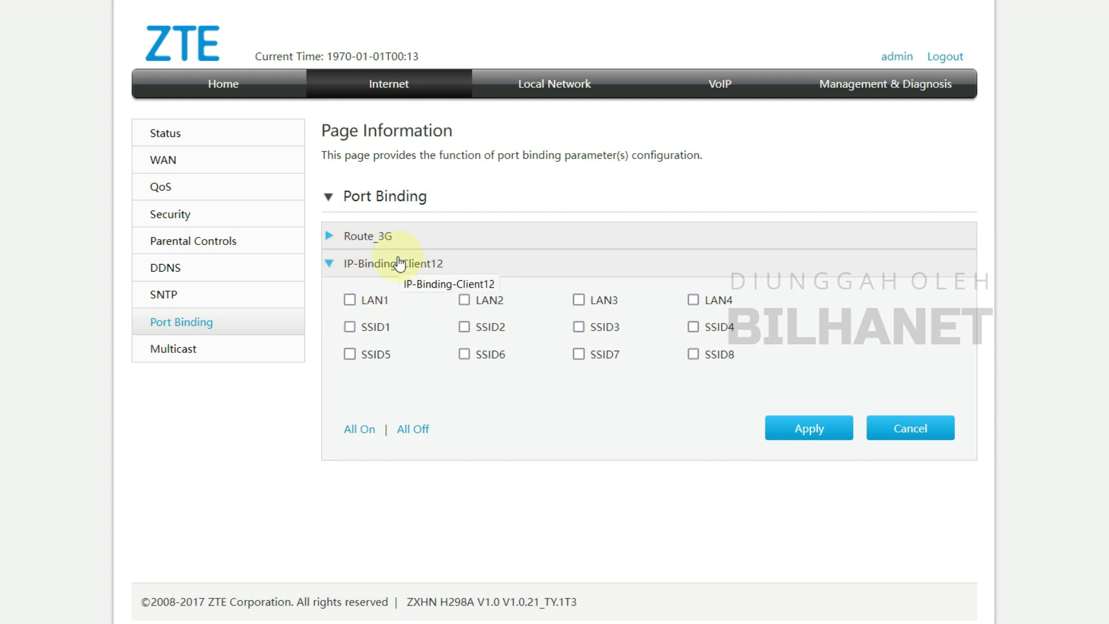
{"action": "left_click", "coordinate": [359, 434]}
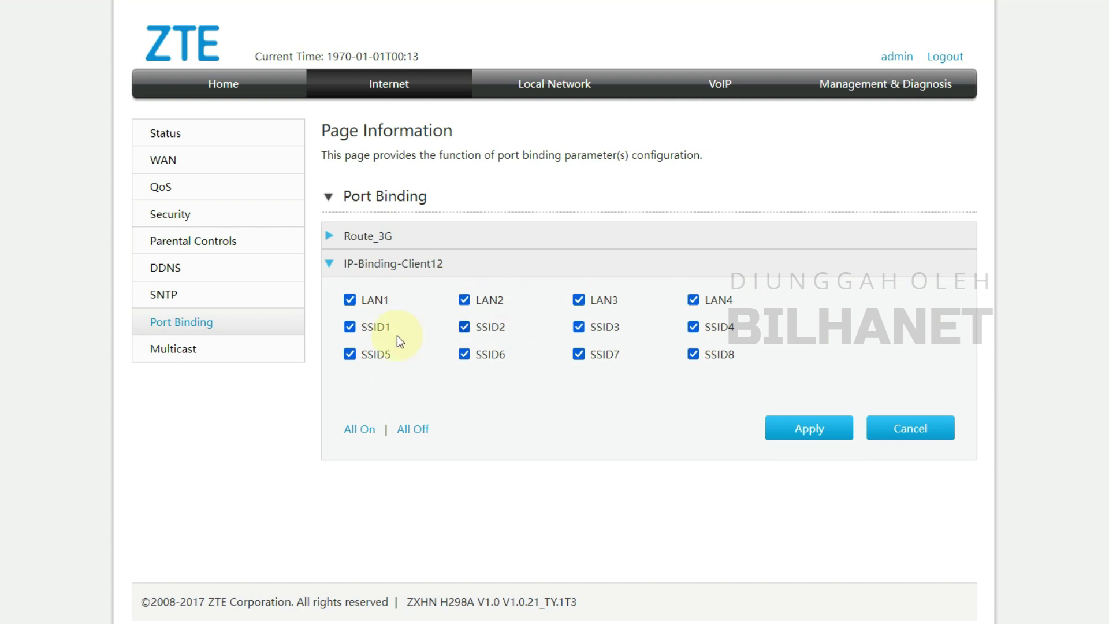
{"action": "left_click", "coordinate": [805, 438]}
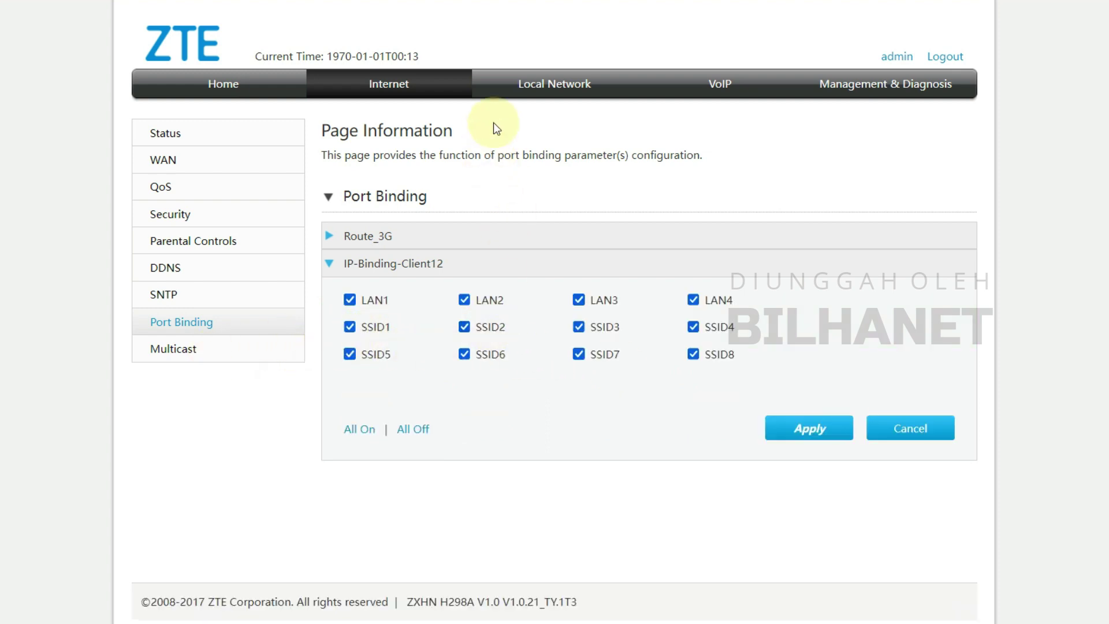
{"action": "left_click", "coordinate": [576, 96]}
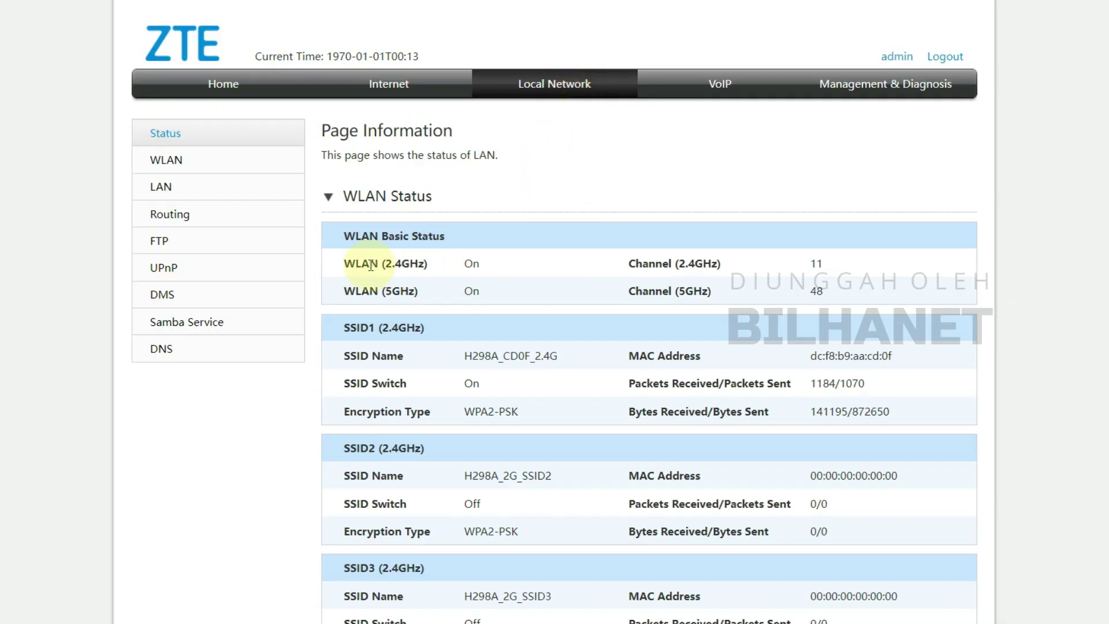
- Bring up the basic WLAN settings, leaving the 5GHz radio switched on
{"action": "left_click", "coordinate": [565, 95]}
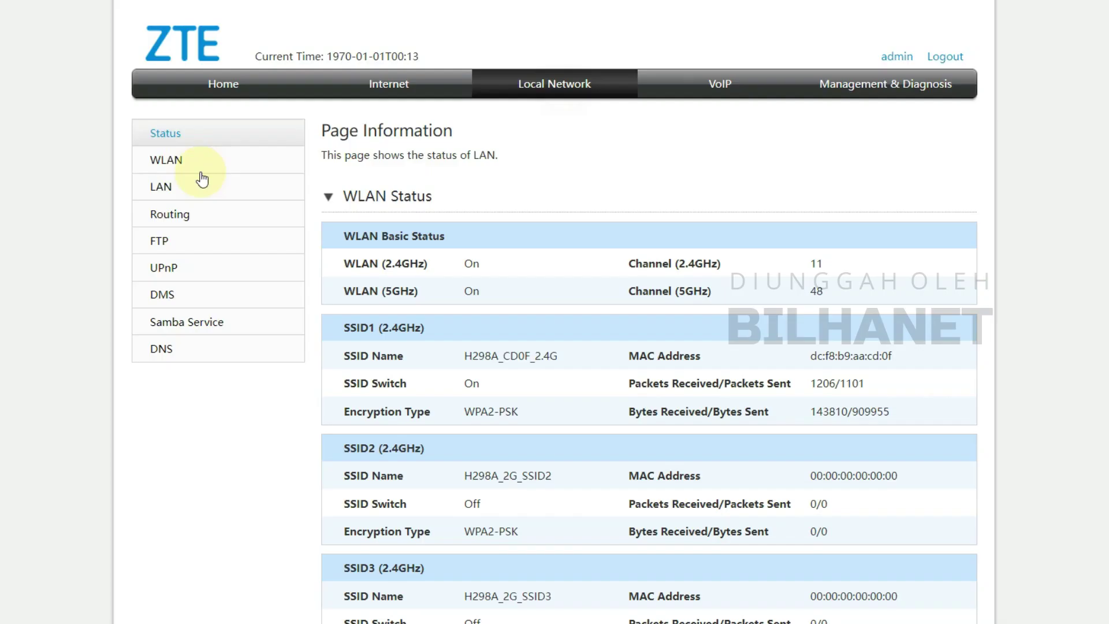
{"action": "left_click", "coordinate": [166, 161]}
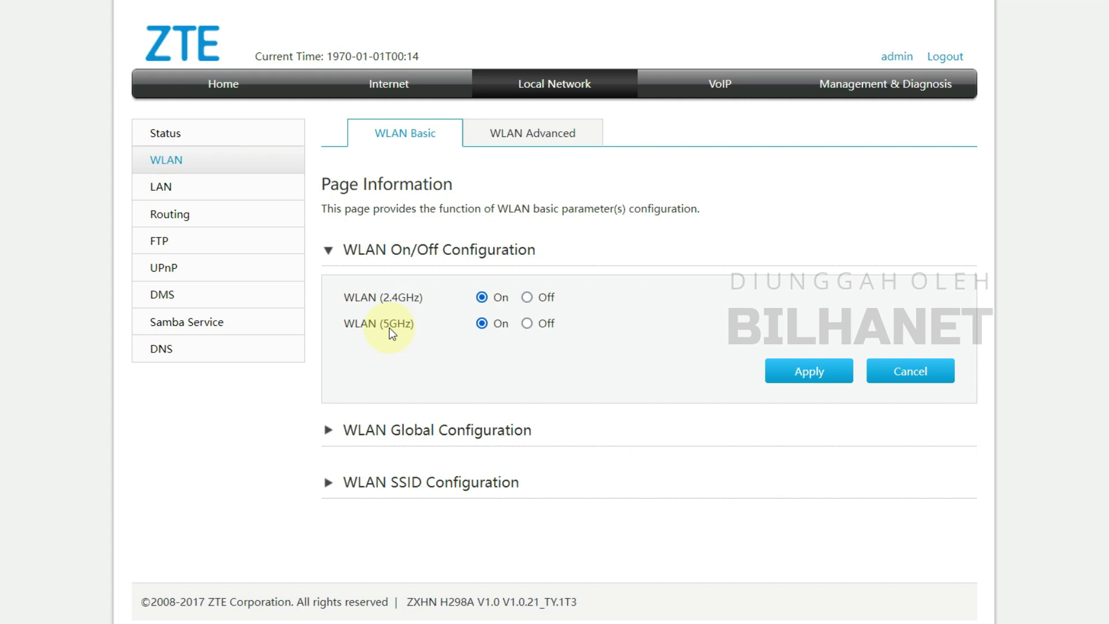
{"action": "left_click", "coordinate": [527, 323]}
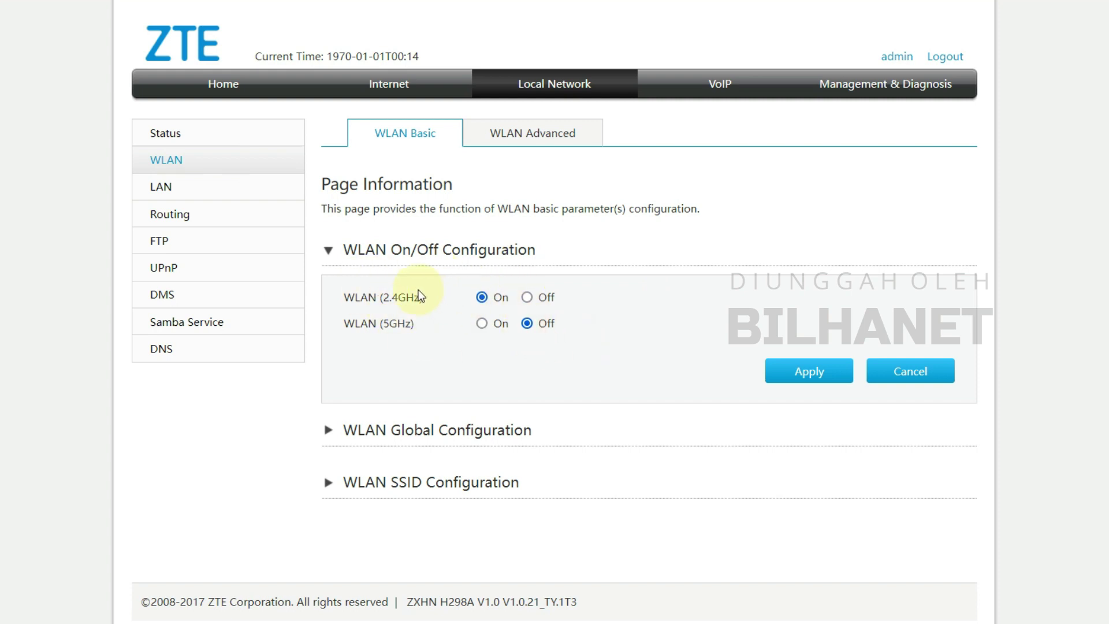
{"action": "left_click", "coordinate": [481, 323]}
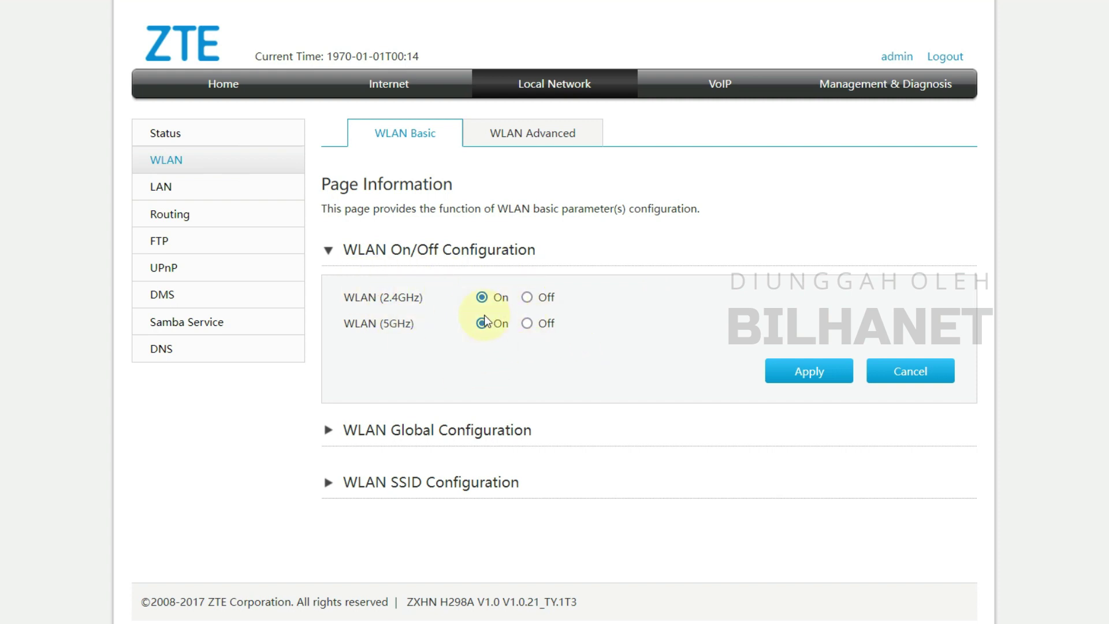
- Set the 2.4GHz channel to Auto and band width to 20MHz, then apply
{"action": "left_click", "coordinate": [329, 431]}
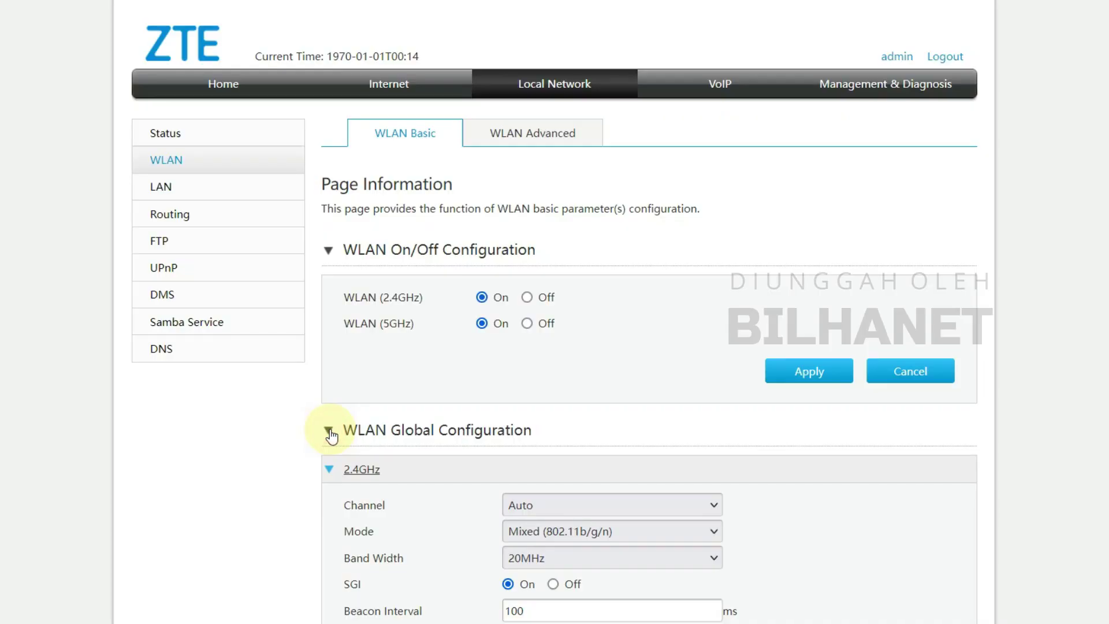
{"action": "scroll", "coordinate": [423, 437], "scroll_direction": "down", "scroll_amount": 3}
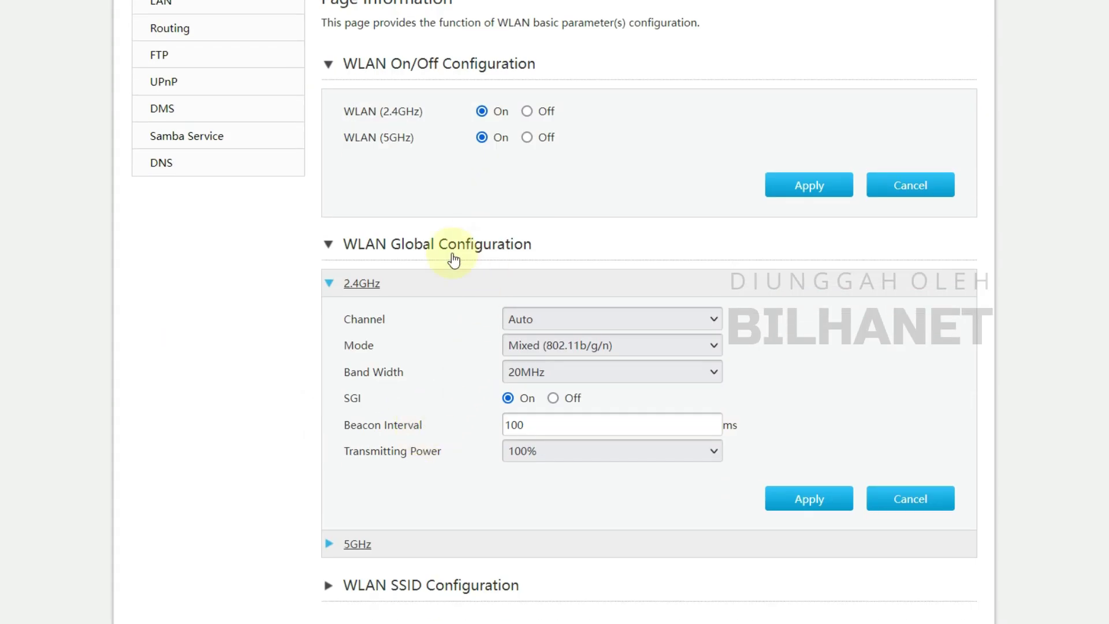
{"action": "left_click", "coordinate": [534, 317]}
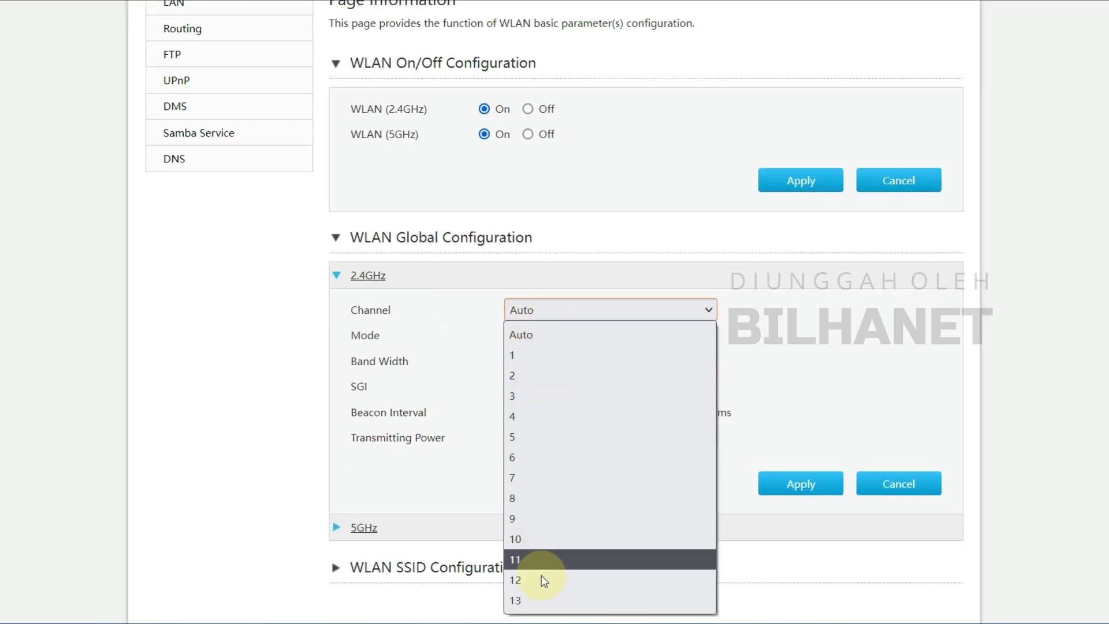
{"action": "left_click", "coordinate": [533, 333]}
{"action": "scroll", "coordinate": [467, 330], "scroll_direction": "down", "scroll_amount": 1}
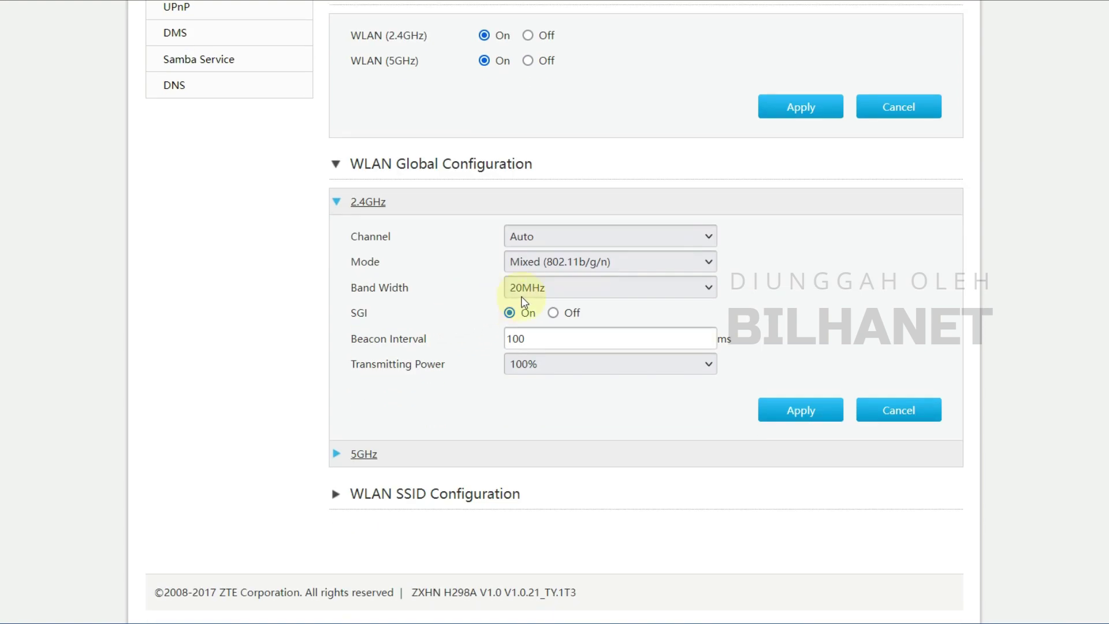
{"action": "left_click", "coordinate": [540, 292]}
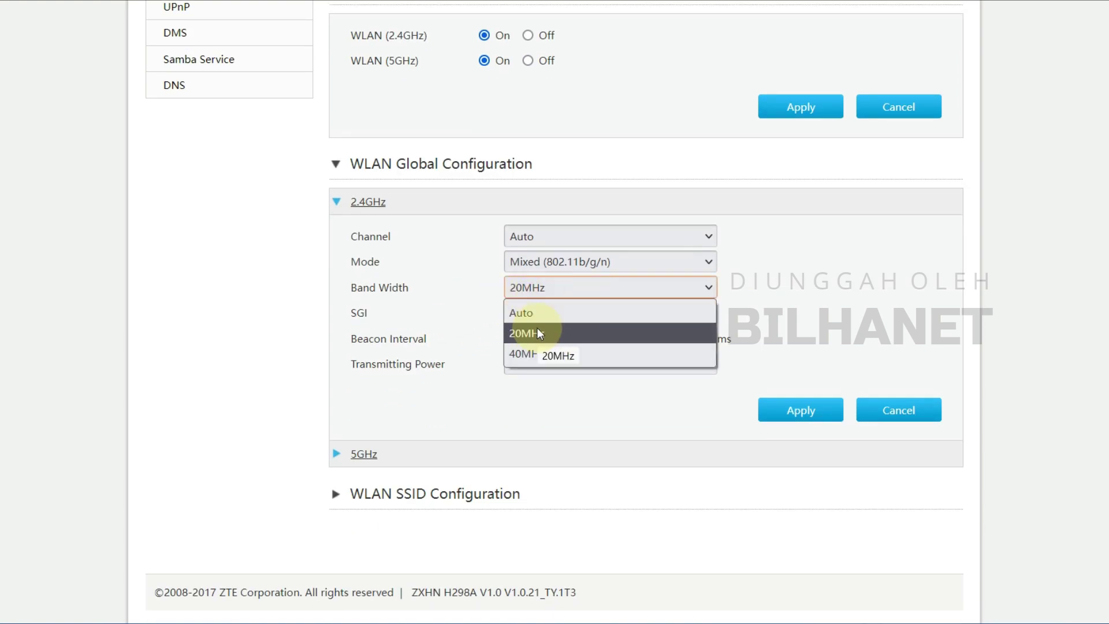
{"action": "left_click", "coordinate": [539, 331]}
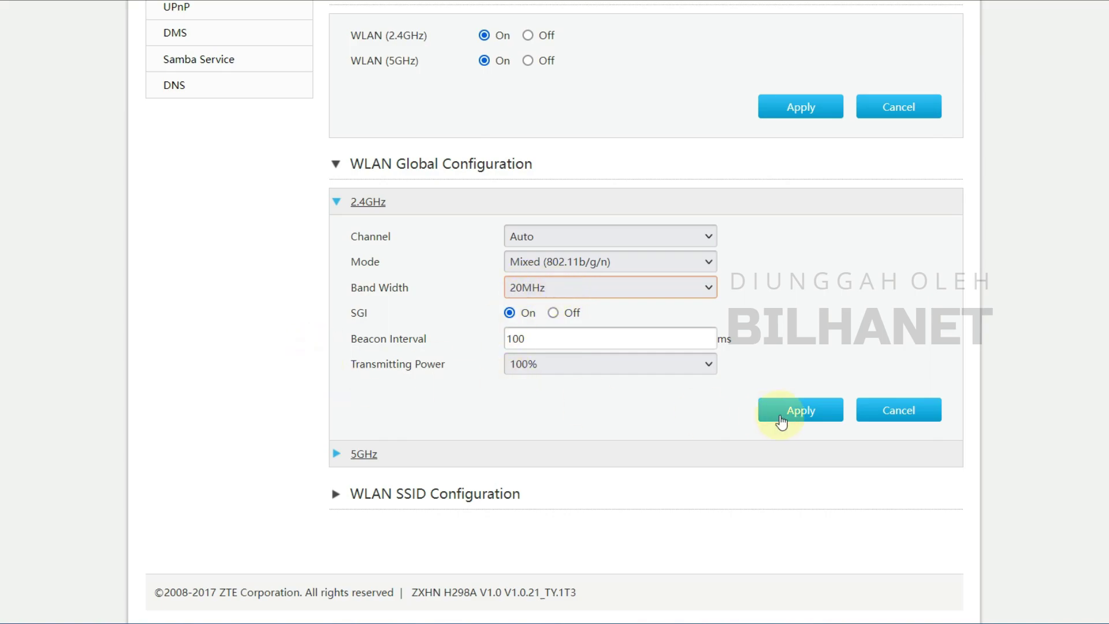
{"action": "left_click", "coordinate": [802, 415]}
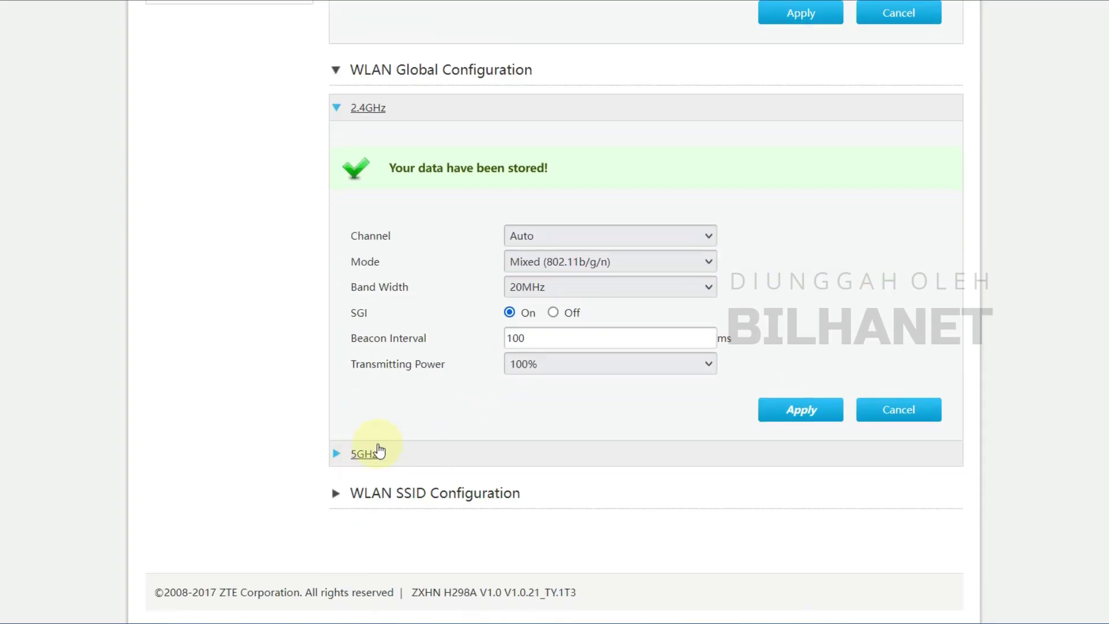
- Set the 5GHz radio to channel 153 with a 20MHz band width and apply it
{"action": "left_click", "coordinate": [364, 455]}
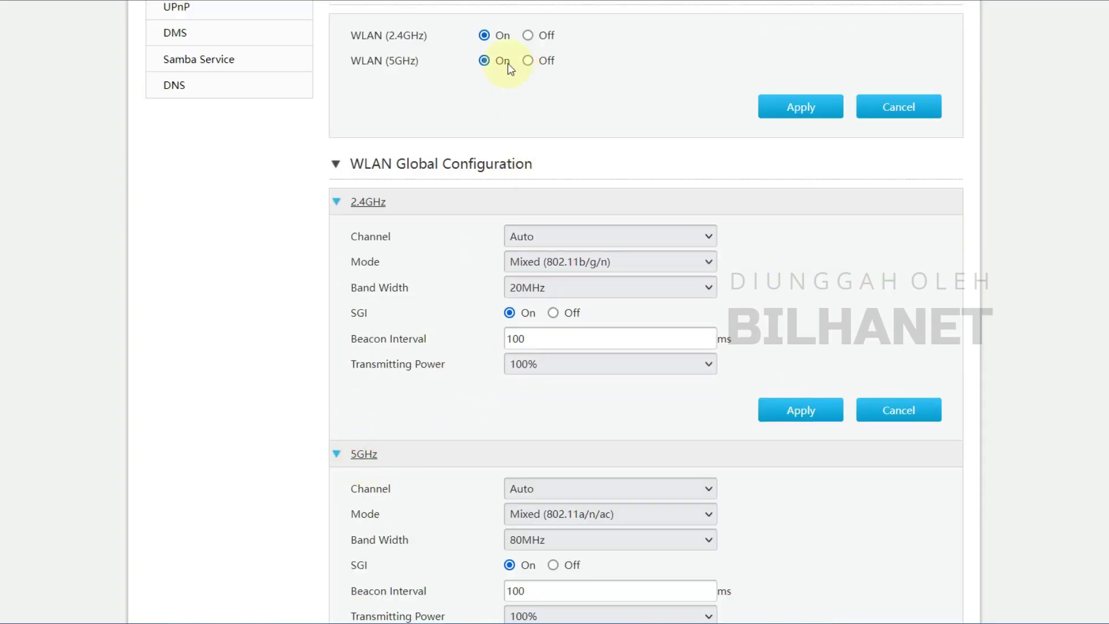
{"action": "scroll", "coordinate": [415, 511], "scroll_direction": "down", "scroll_amount": 4}
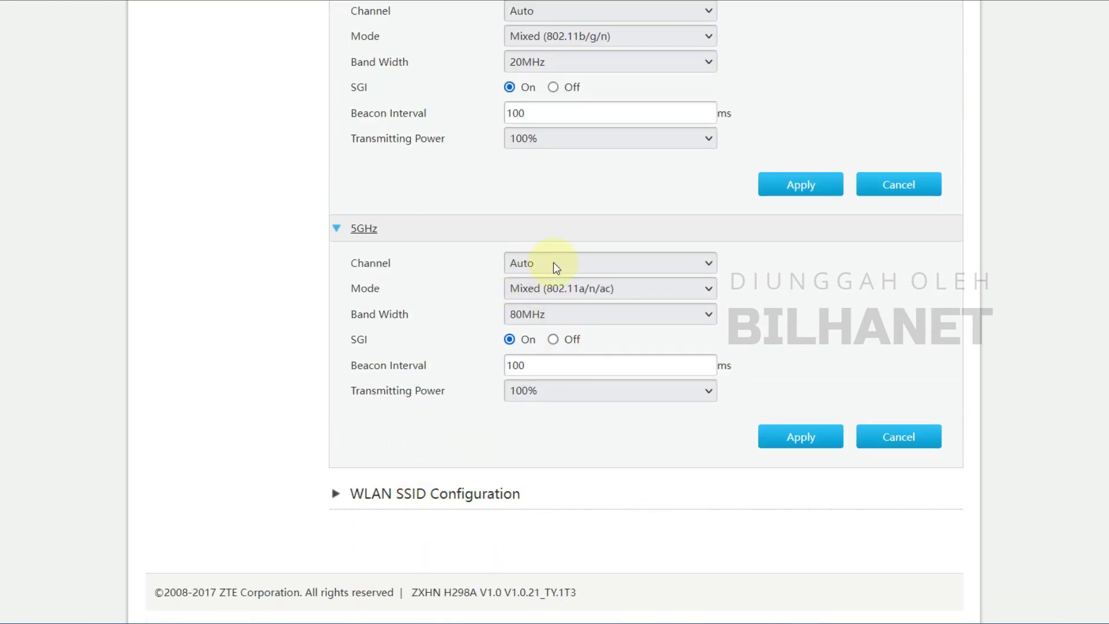
{"action": "left_click", "coordinate": [522, 266]}
{"action": "left_click", "coordinate": [736, 271]}
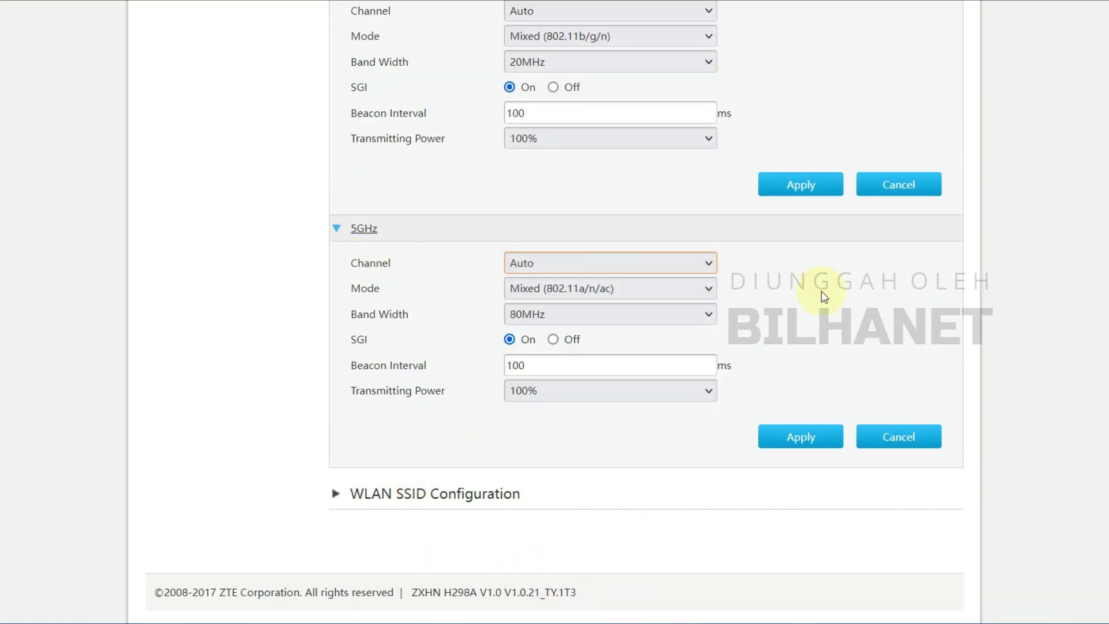
{"action": "left_click", "coordinate": [663, 265]}
{"action": "scroll", "coordinate": [601, 392], "scroll_direction": "down", "scroll_amount": 2}
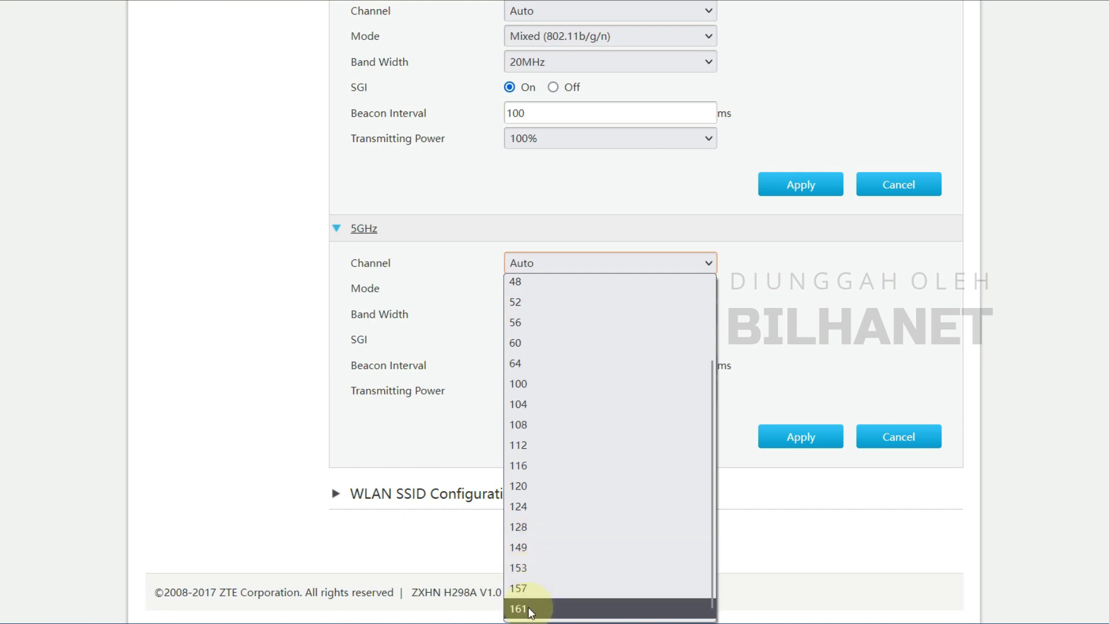
{"action": "left_click", "coordinate": [526, 567]}
{"action": "left_click", "coordinate": [551, 316]}
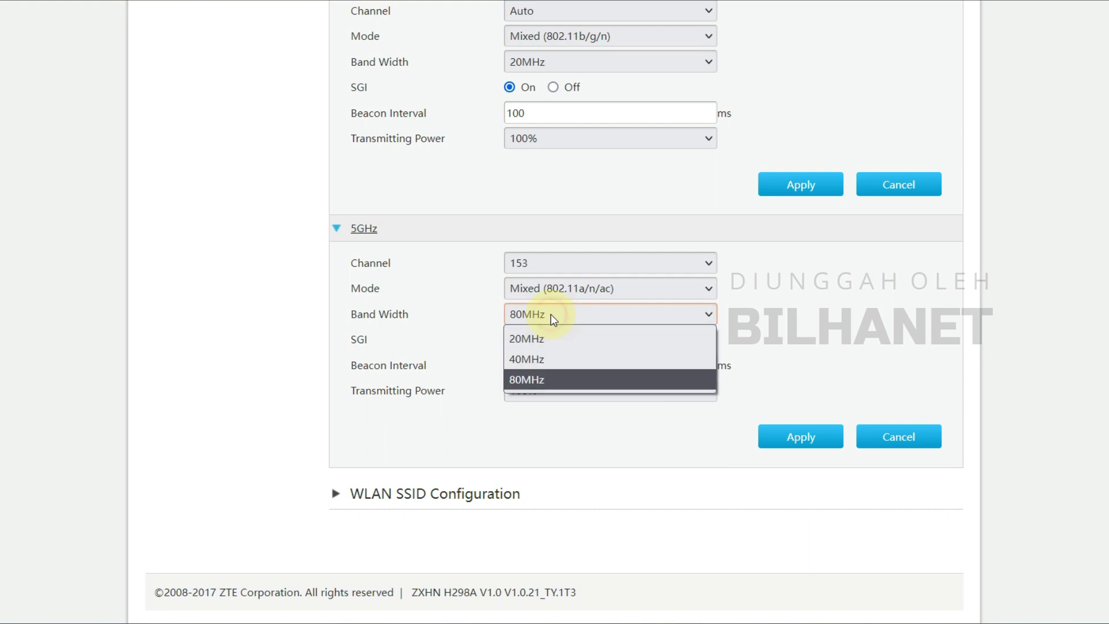
{"action": "left_click", "coordinate": [528, 338]}
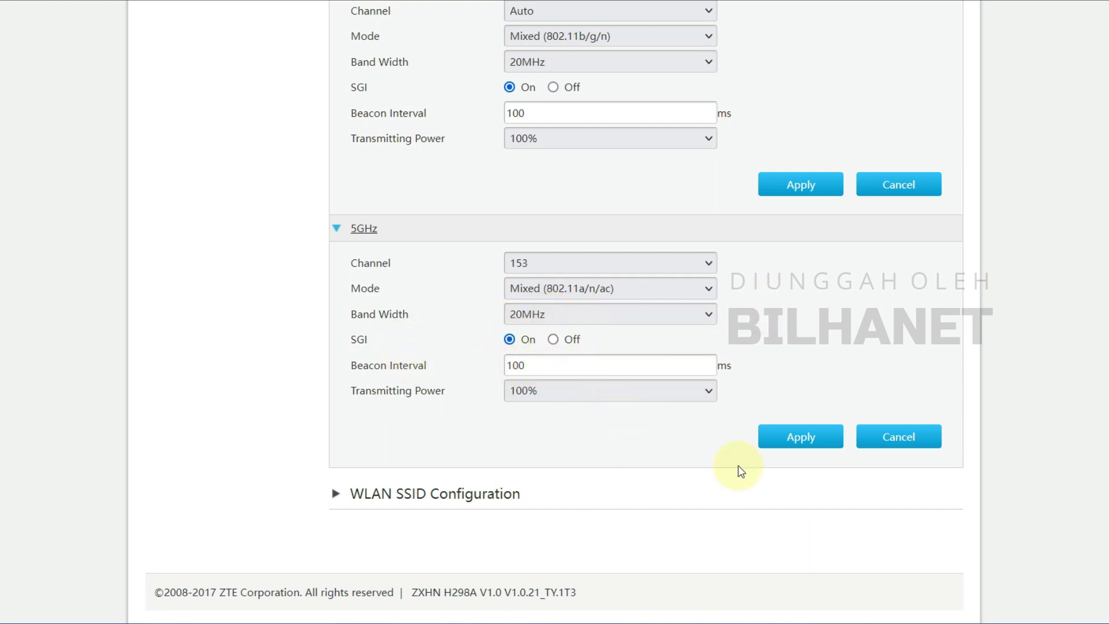
{"action": "left_click", "coordinate": [795, 437]}
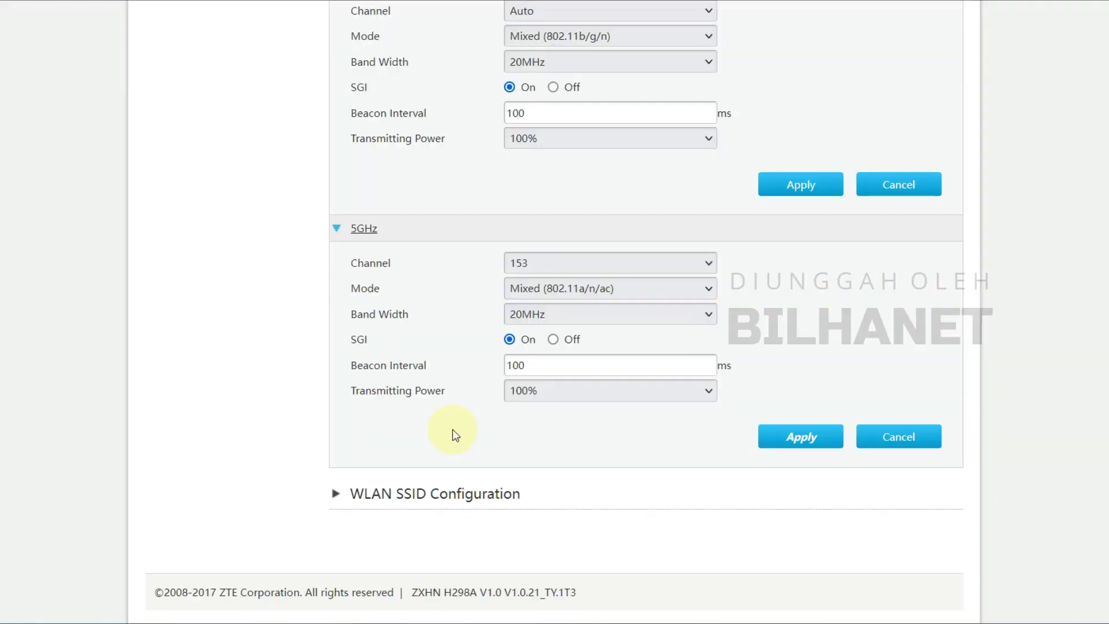
{"action": "left_click", "coordinate": [379, 496]}
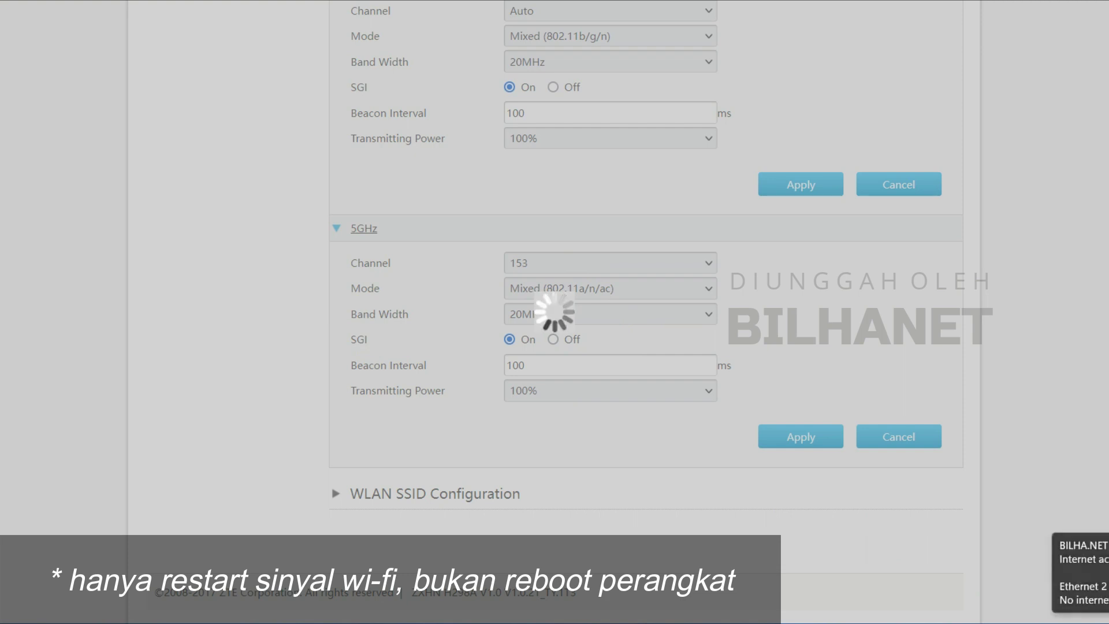
- Reconnect the laptop's Wi-Fi to H298A_CD0F_2.4G and reload the router's WLAN page
{"action": "left_click", "coordinate": [1086, 622]}
{"action": "left_click", "coordinate": [981, 383]}
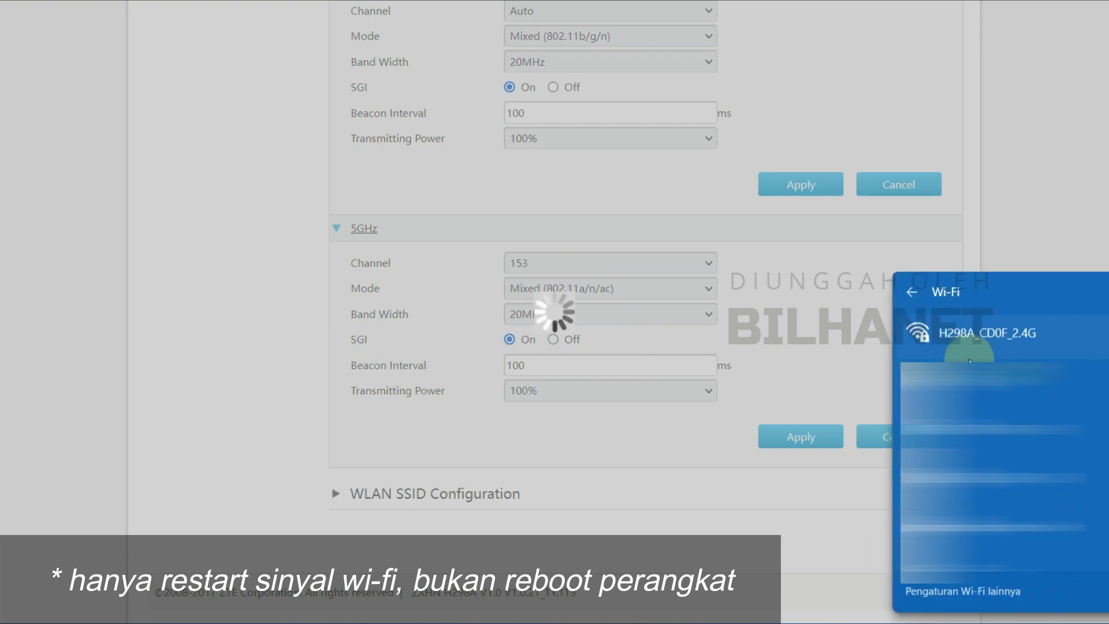
{"action": "left_click", "coordinate": [1034, 329]}
{"action": "left_click", "coordinate": [1056, 412]}
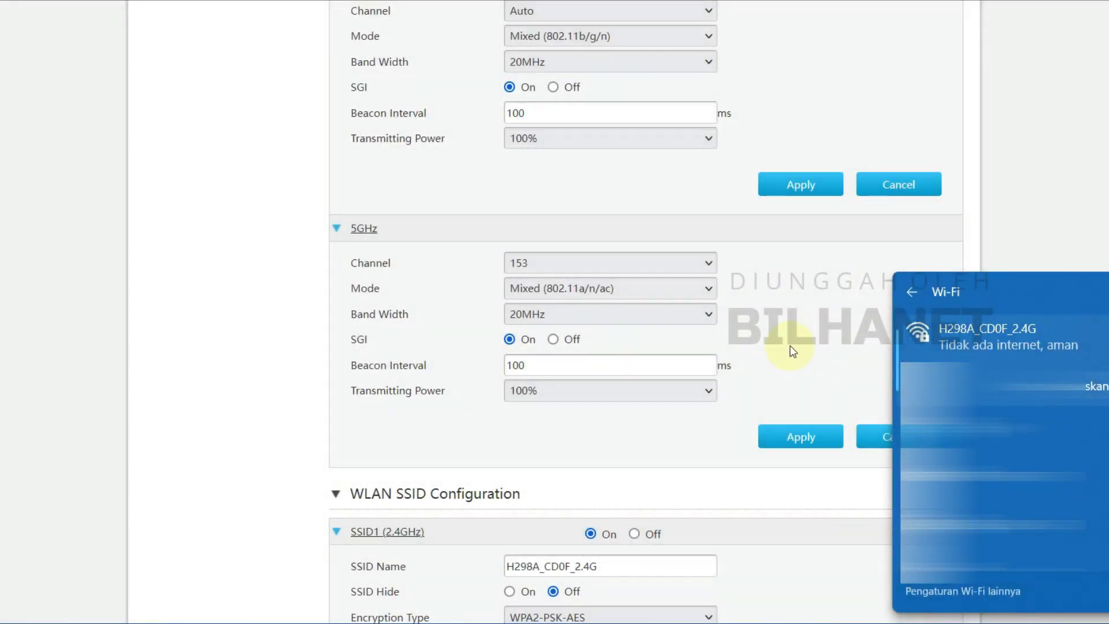
{"action": "left_click", "coordinate": [791, 346]}
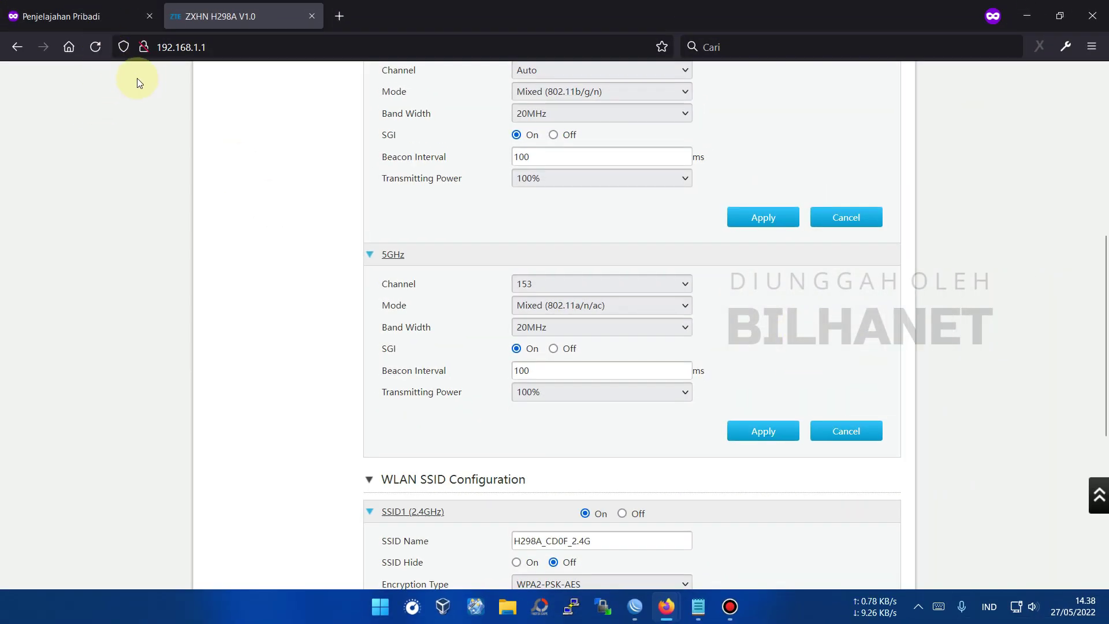
{"action": "left_click", "coordinate": [95, 47]}
- Expand WLAN SSID Configuration and compare the SSID5 (5GHz) network name with SSID1's
{"action": "left_click", "coordinate": [241, 197]}
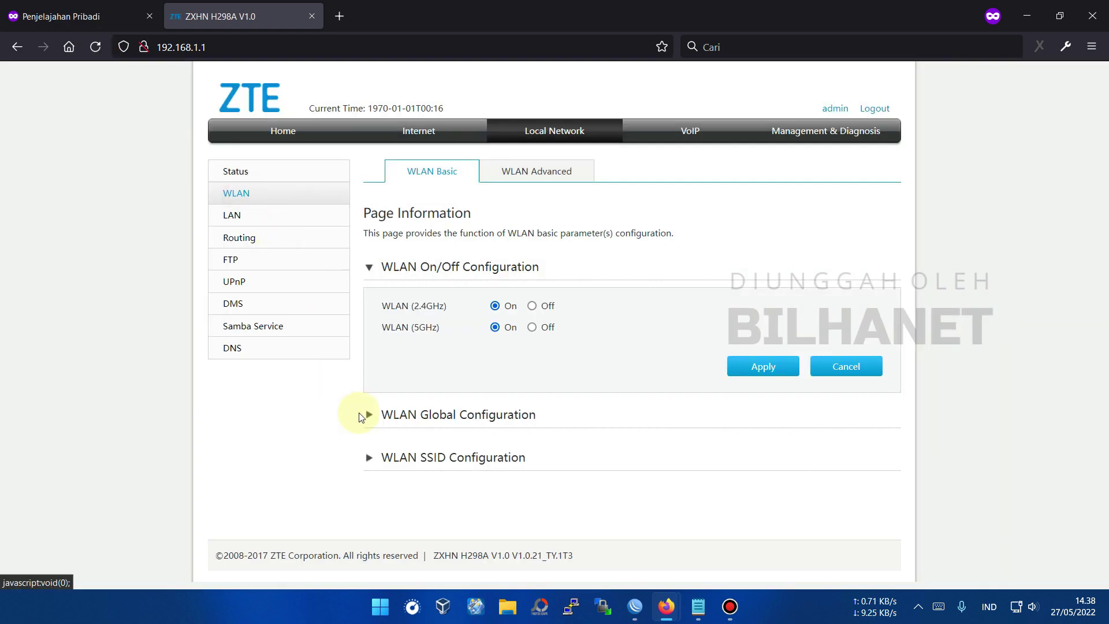
{"action": "left_click", "coordinate": [417, 460]}
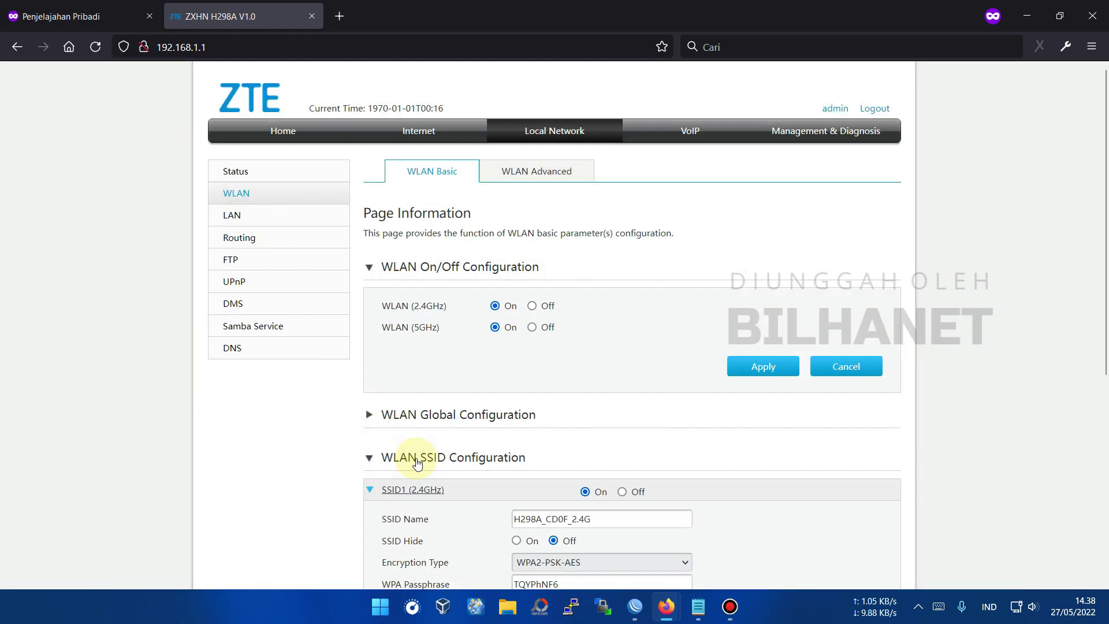
{"action": "scroll", "coordinate": [511, 259], "scroll_direction": "down", "scroll_amount": 5}
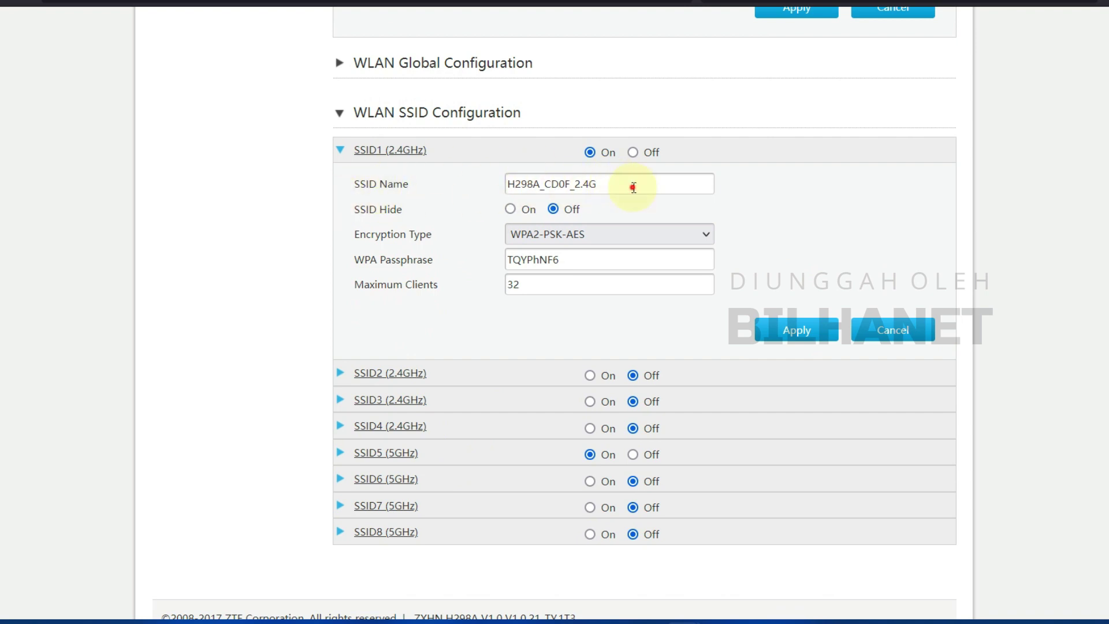
{"action": "left_click", "coordinate": [633, 186]}
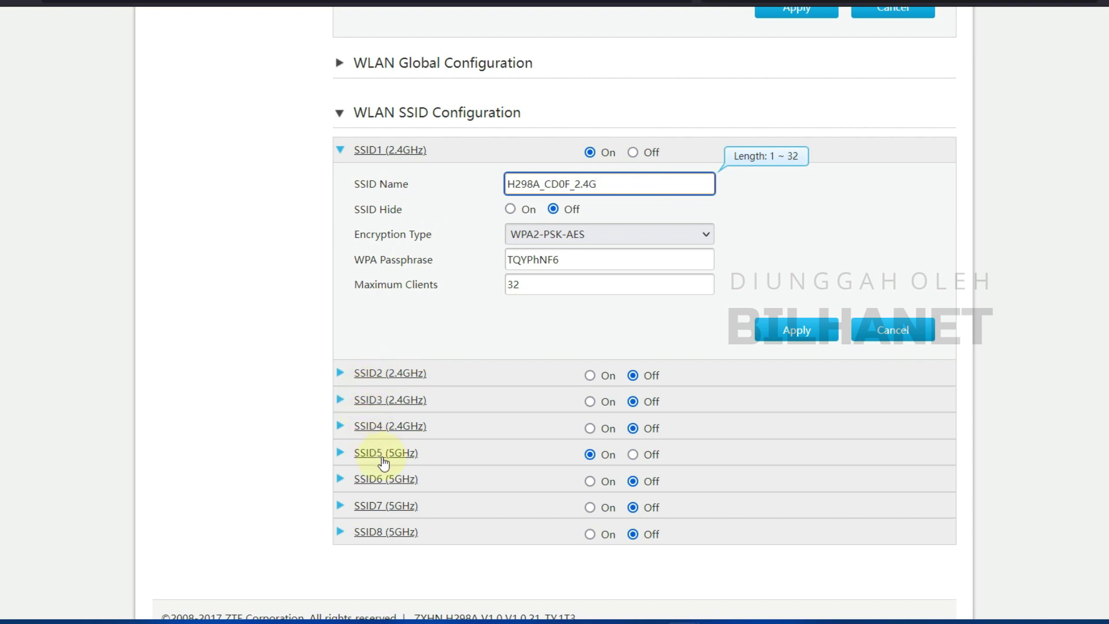
{"action": "left_click", "coordinate": [381, 454]}
{"action": "left_click", "coordinate": [608, 487]}
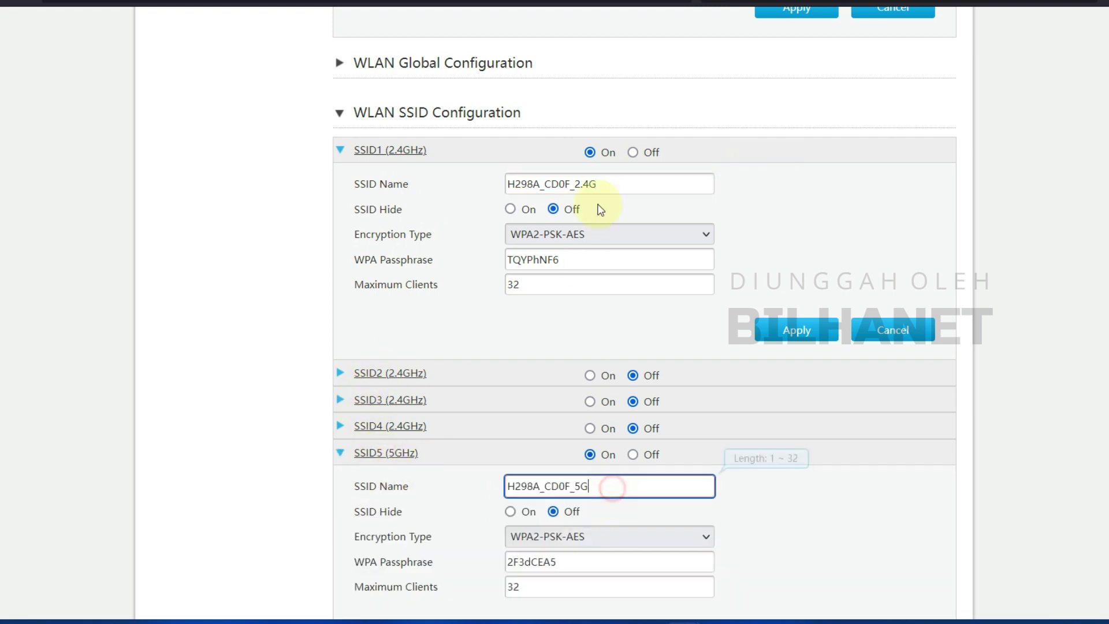
{"action": "left_click", "coordinate": [601, 179]}
{"action": "left_click", "coordinate": [601, 485]}
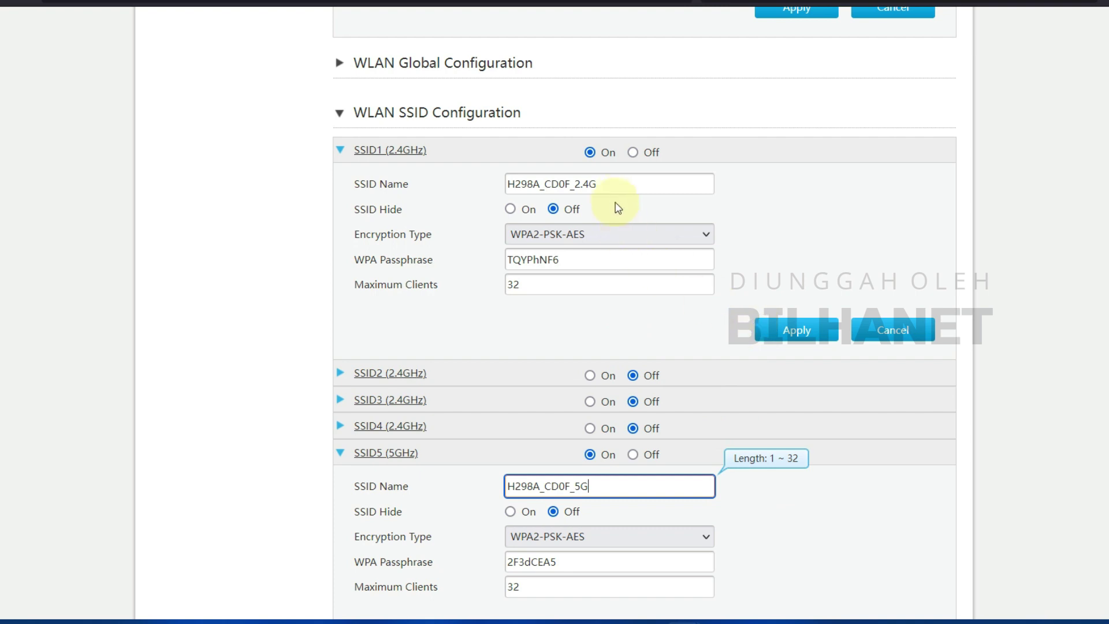
{"action": "left_click", "coordinate": [614, 188]}
{"action": "left_click", "coordinate": [617, 490]}
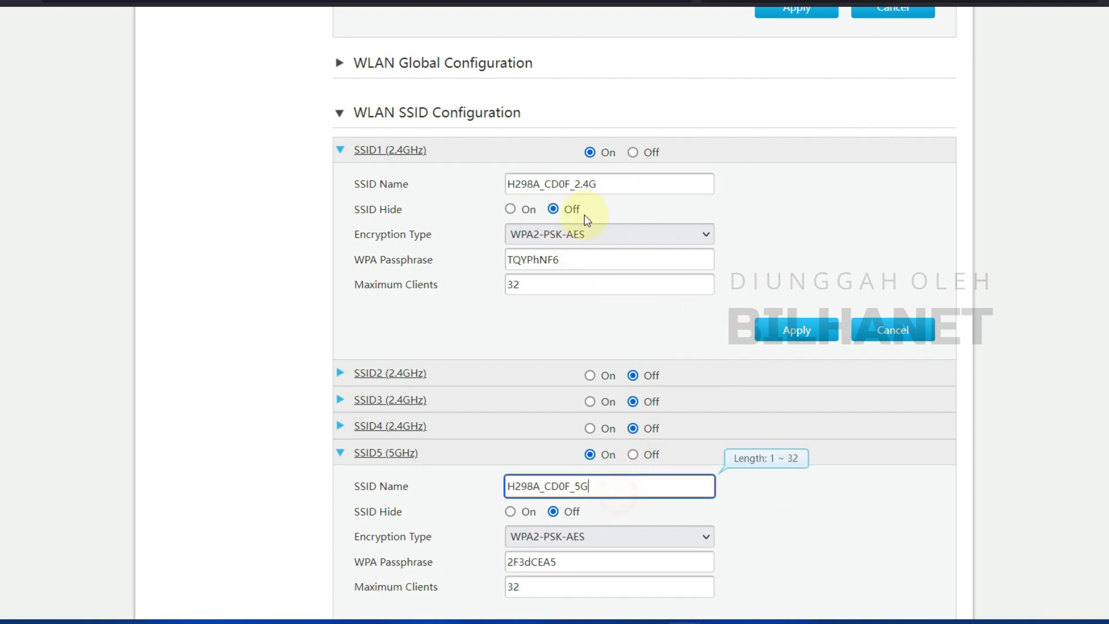
{"action": "left_click", "coordinate": [598, 185]}
- Inspect the SSID1 Wi-Fi passphrase, then go to the LAN page
{"action": "scroll", "coordinate": [532, 277], "scroll_direction": "down", "scroll_amount": 2}
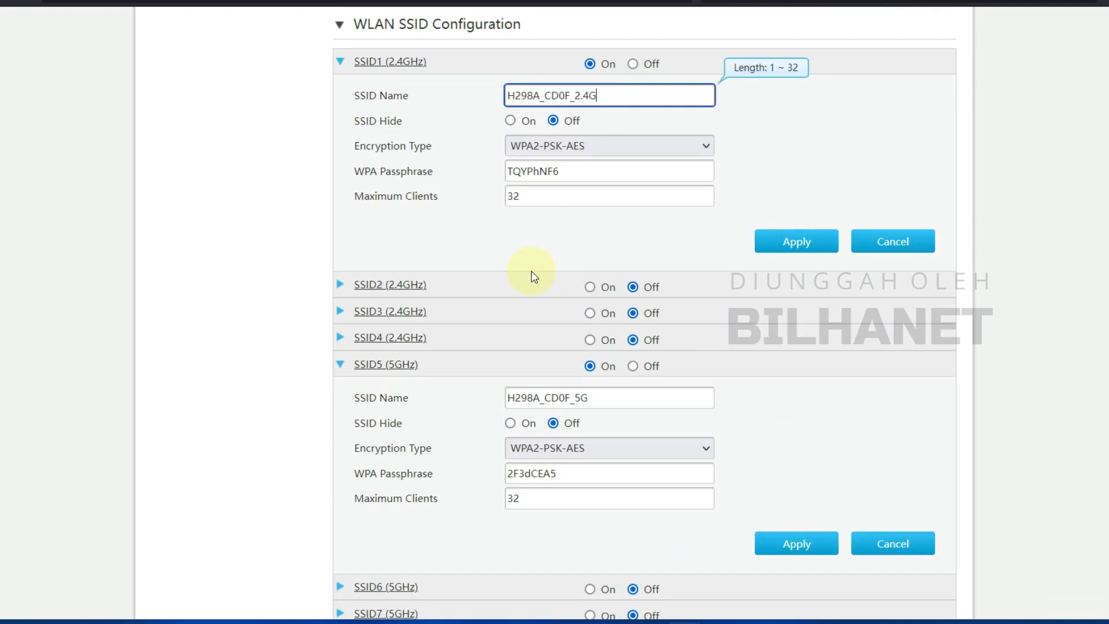
{"action": "scroll", "coordinate": [543, 270], "scroll_direction": "down", "scroll_amount": 3}
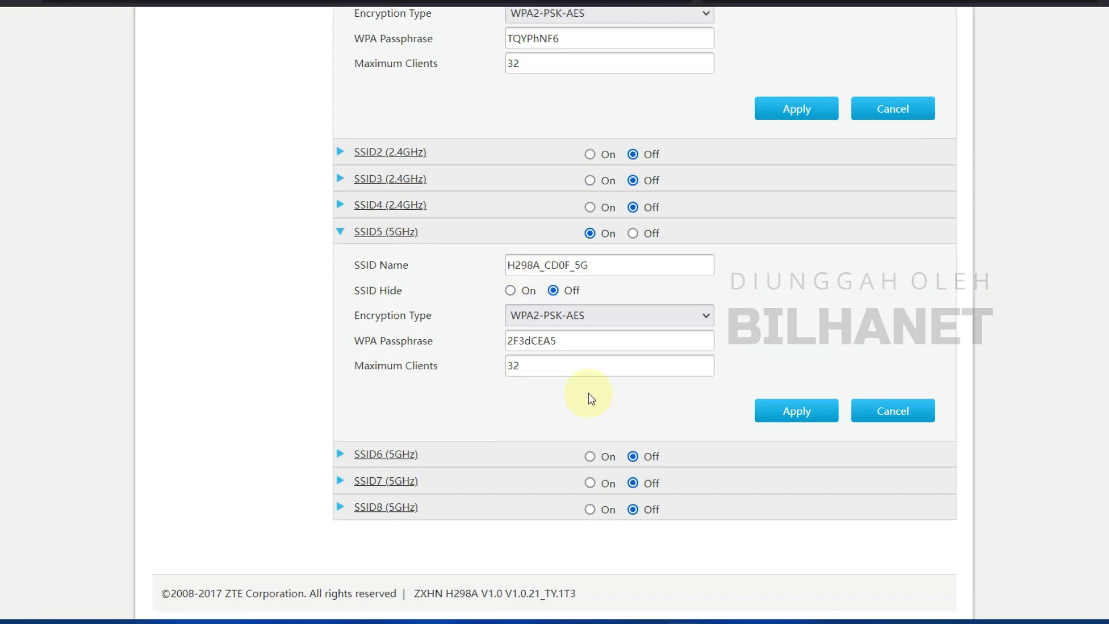
{"action": "scroll", "coordinate": [595, 393], "scroll_direction": "up", "scroll_amount": 8}
{"action": "scroll", "coordinate": [601, 391], "scroll_direction": "down", "scroll_amount": 4}
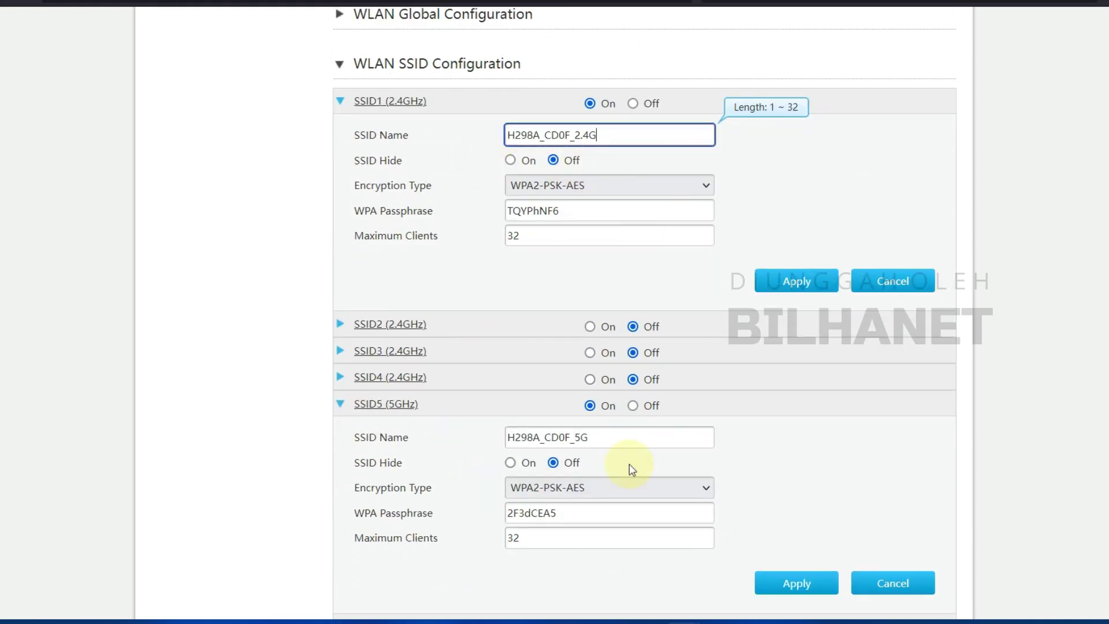
{"action": "scroll", "coordinate": [435, 329], "scroll_direction": "up", "scroll_amount": 2}
{"action": "left_click", "coordinate": [550, 301]}
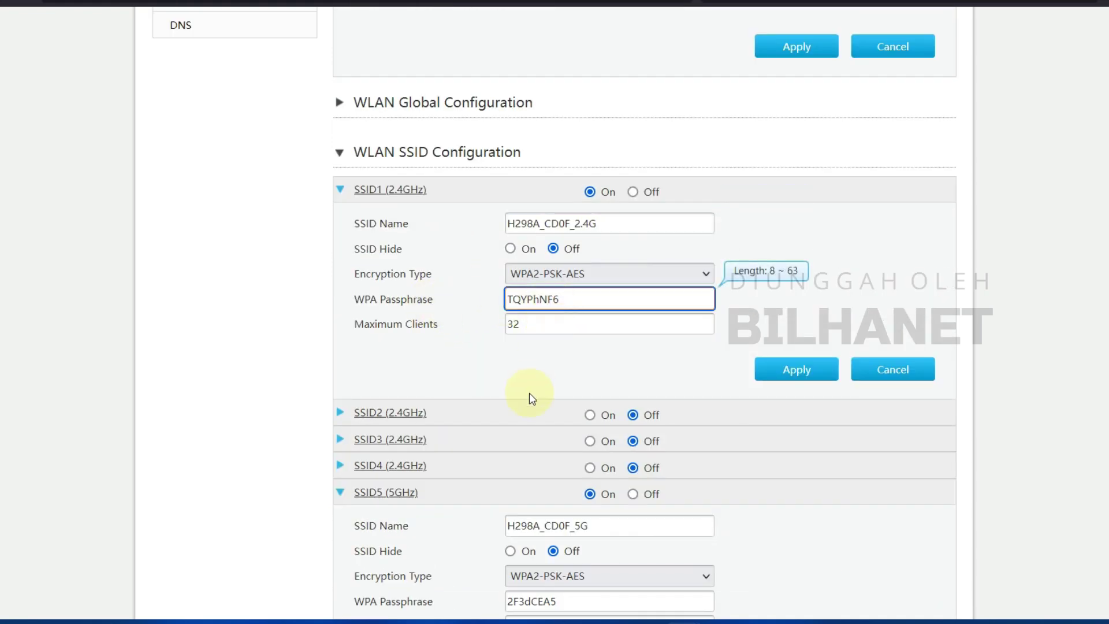
{"action": "scroll", "coordinate": [527, 396], "scroll_direction": "down", "scroll_amount": 4}
{"action": "scroll", "coordinate": [358, 356], "scroll_direction": "up", "scroll_amount": 8}
{"action": "scroll", "coordinate": [424, 409], "scroll_direction": "up", "scroll_amount": 3}
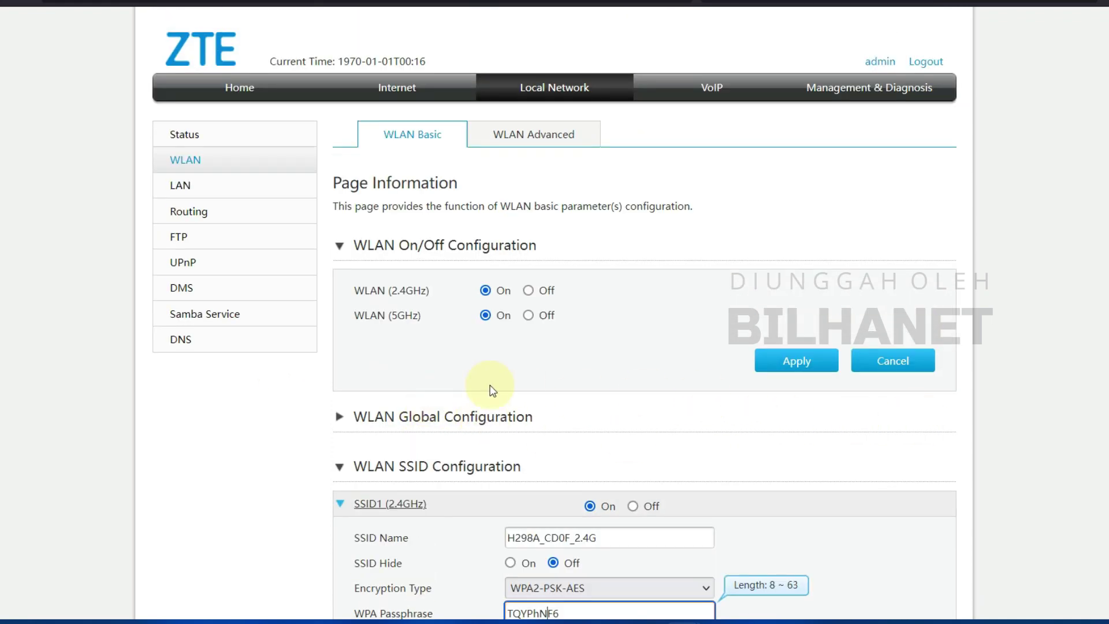
{"action": "left_click", "coordinate": [184, 186]}
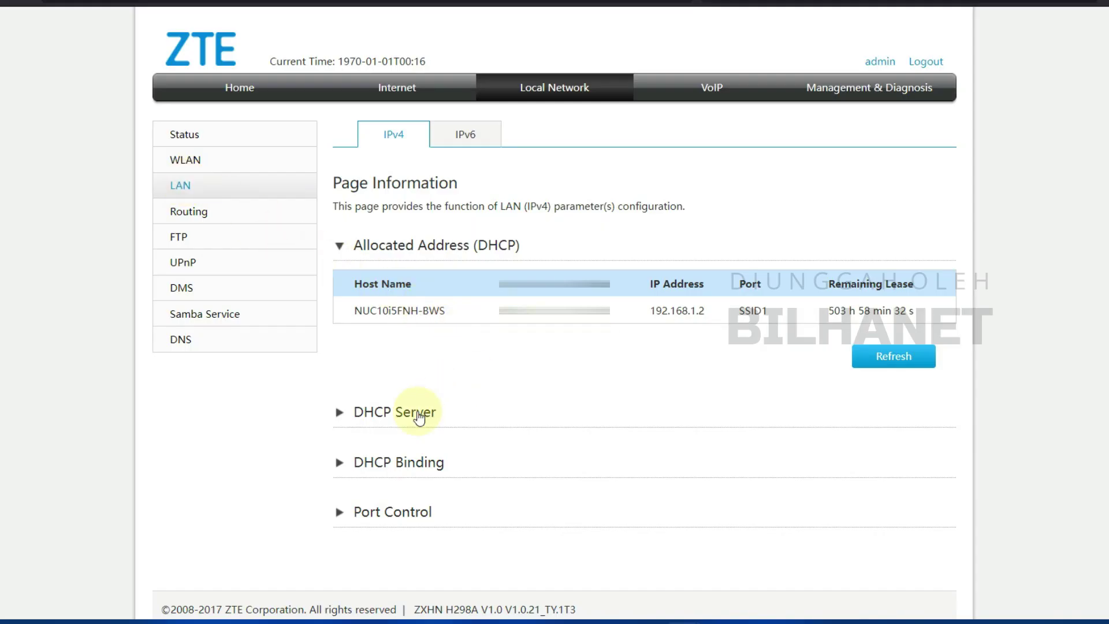
- Turn ISP DNS on in the DHCP Server settings and apply until the data is stored
{"action": "left_click", "coordinate": [373, 416]}
{"action": "scroll", "coordinate": [404, 415], "scroll_direction": "down", "scroll_amount": 2}
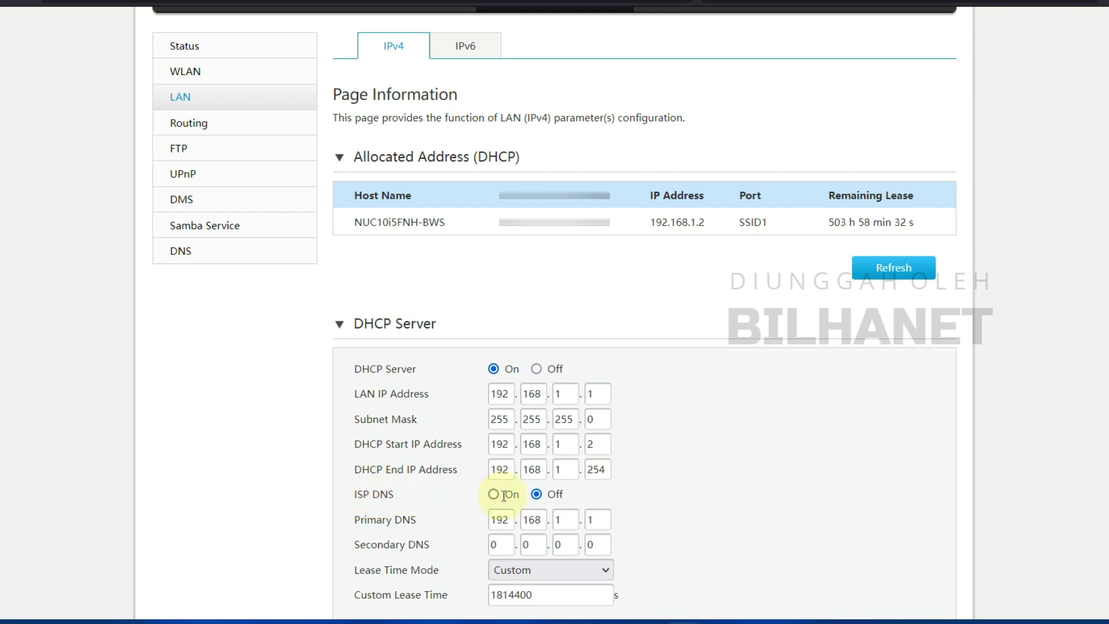
{"action": "left_click", "coordinate": [498, 494]}
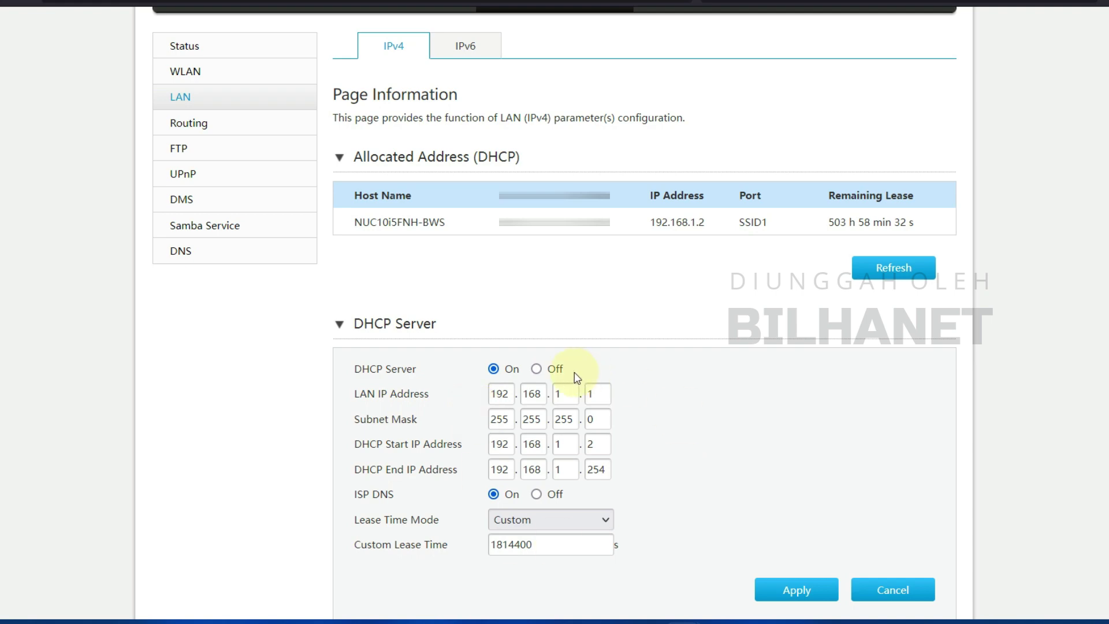
{"action": "scroll", "coordinate": [491, 408], "scroll_direction": "down", "scroll_amount": 3}
{"action": "left_click", "coordinate": [795, 418]}
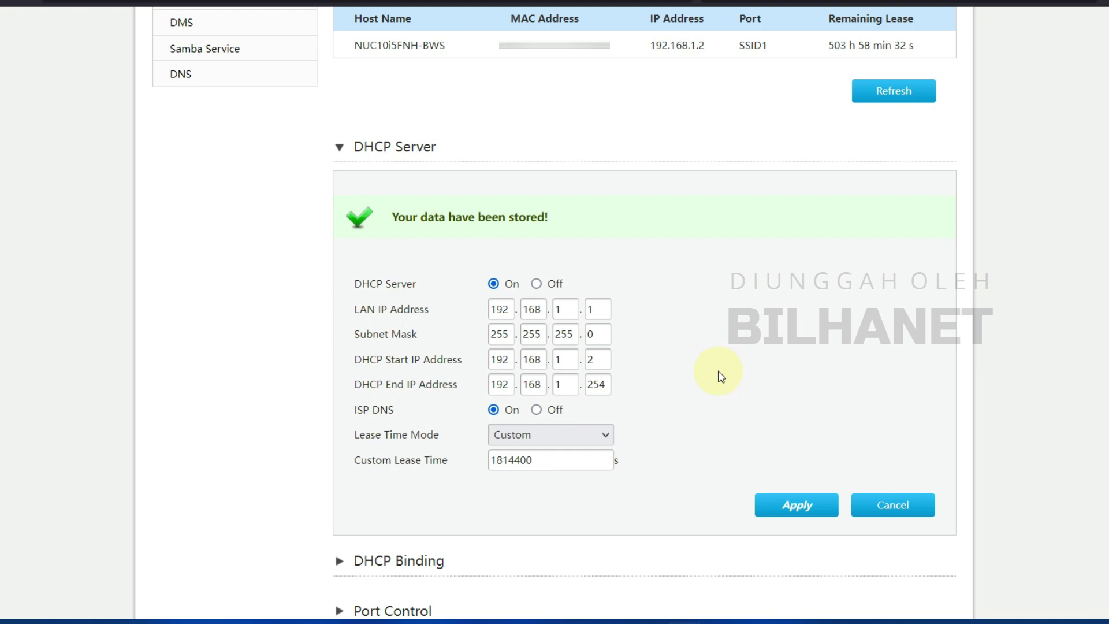
{"action": "scroll", "coordinate": [708, 404], "scroll_direction": "up", "scroll_amount": 5}
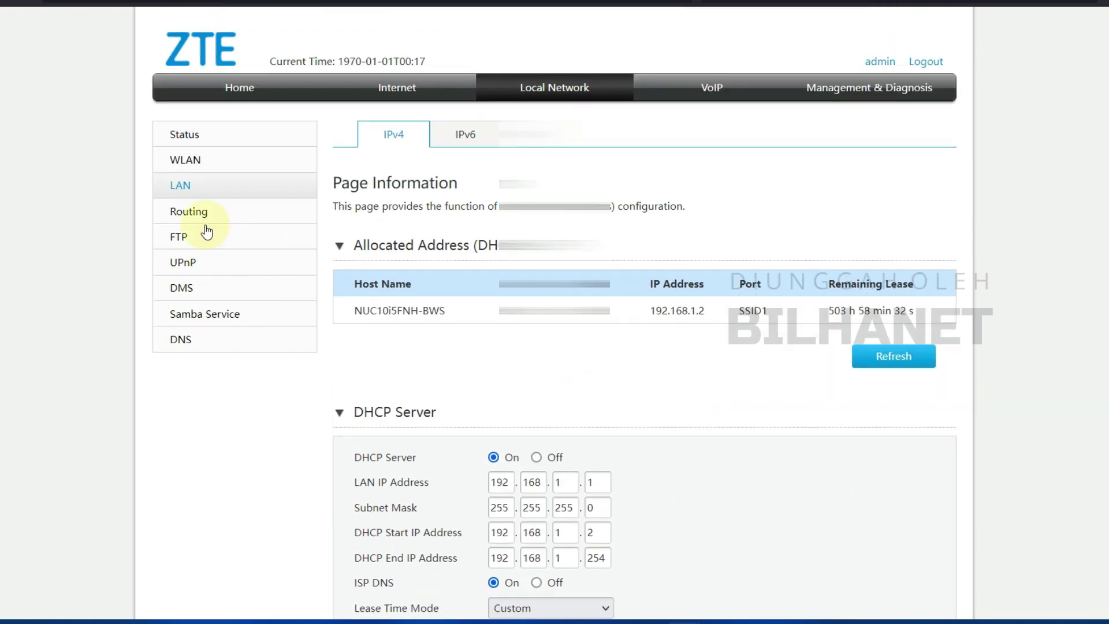
- Go to Management & Diagnosis > Account Management and expand User Account Management's username and password fields
{"action": "left_click", "coordinate": [195, 215]}
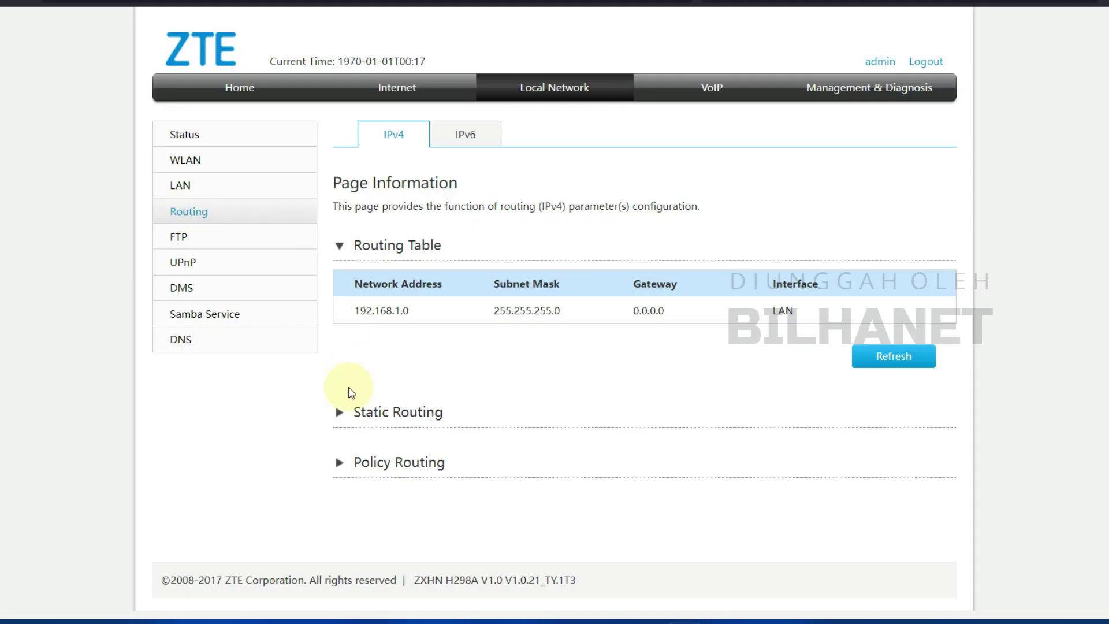
{"action": "left_click", "coordinate": [840, 90]}
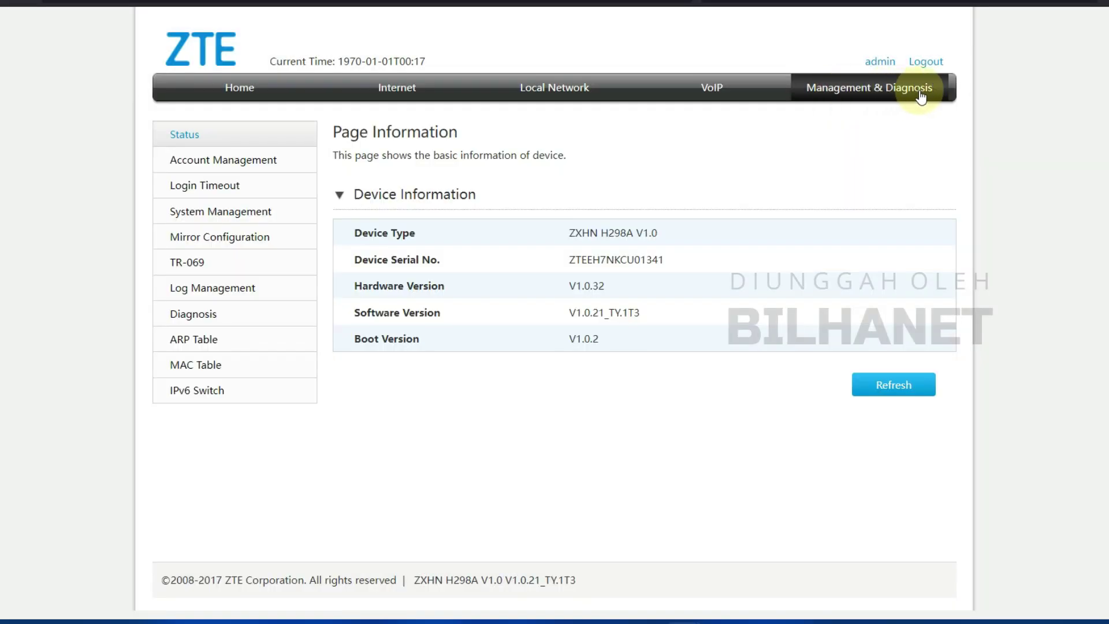
{"action": "left_click", "coordinate": [197, 166]}
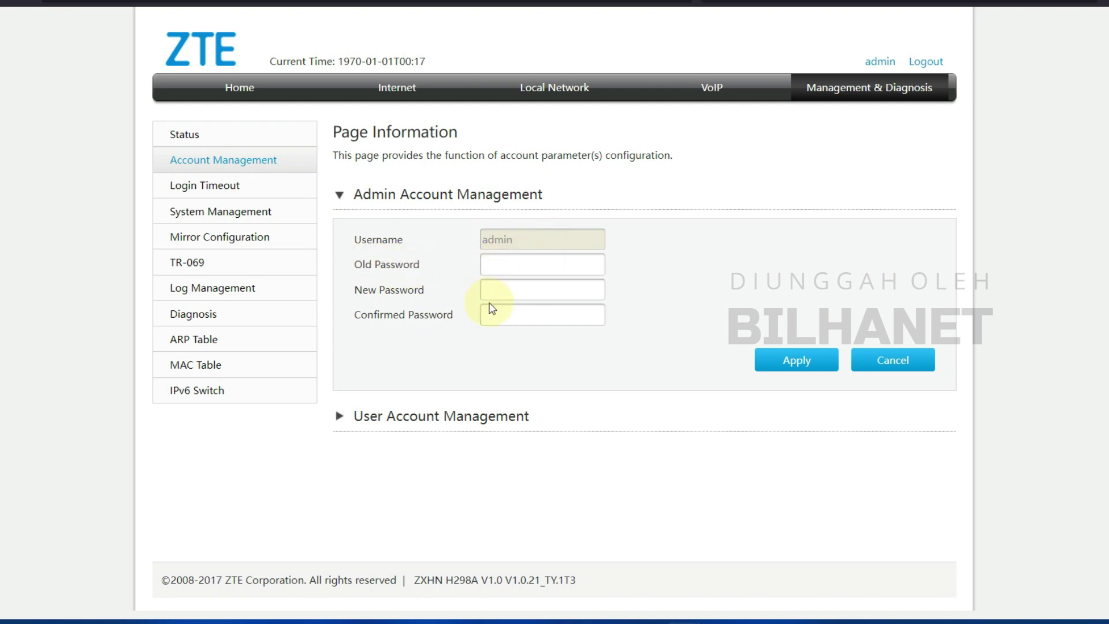
{"action": "left_click", "coordinate": [396, 425]}
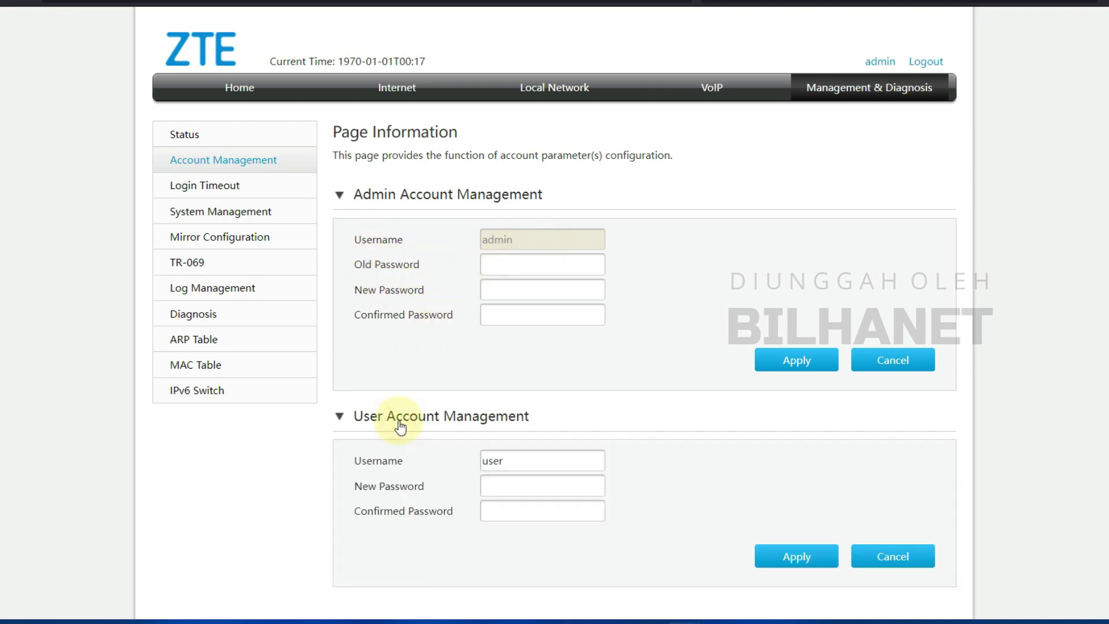
{"action": "left_click", "coordinate": [498, 460]}
{"action": "left_click", "coordinate": [353, 491]}
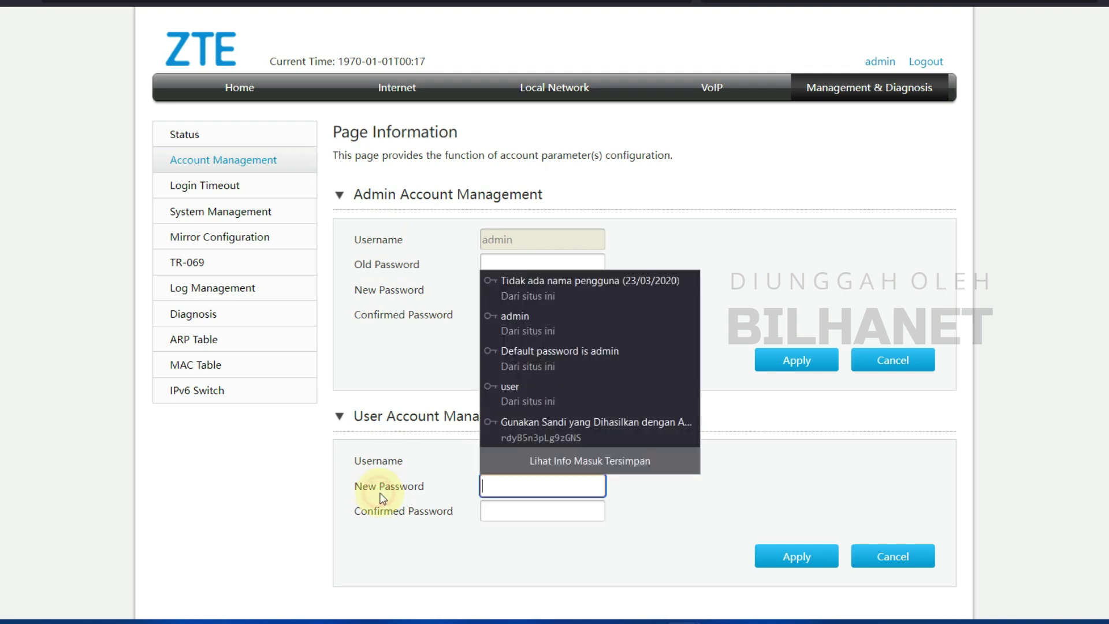
{"action": "left_click", "coordinate": [629, 503]}
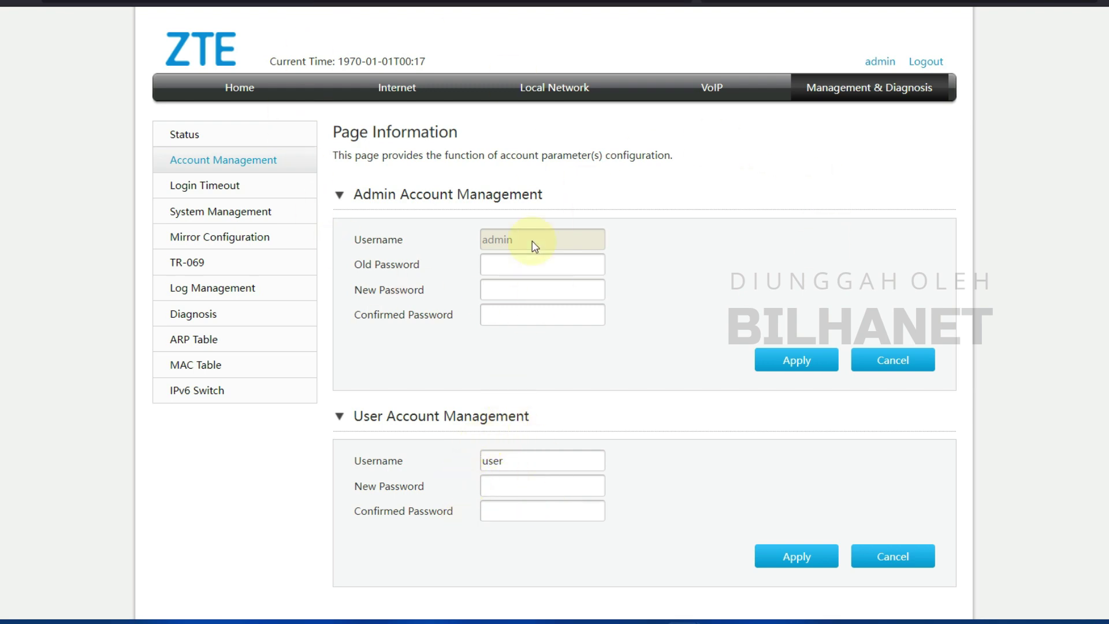
- Expand the IP-Binding-Client12 connection under Internet > WAN
{"action": "left_click", "coordinate": [239, 87]}
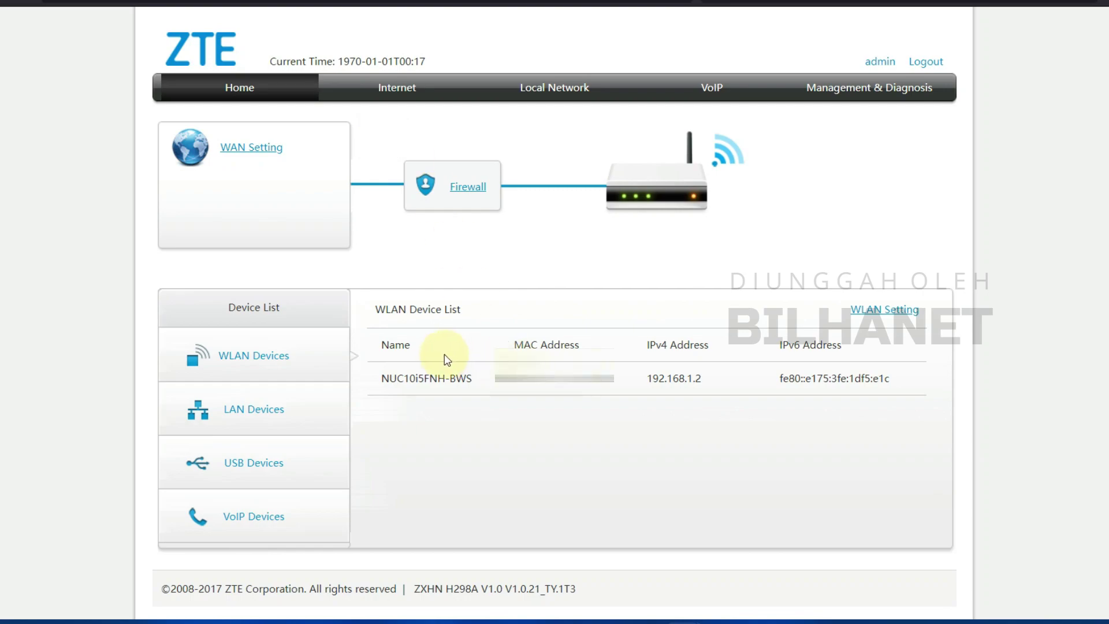
{"action": "left_click", "coordinate": [408, 88]}
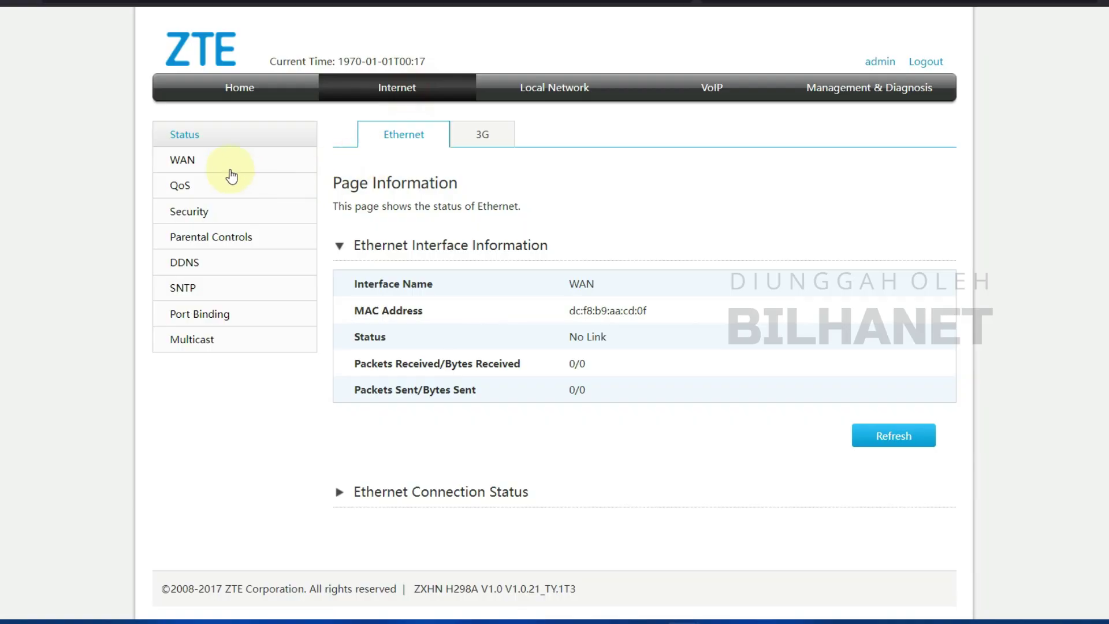
{"action": "left_click", "coordinate": [183, 159]}
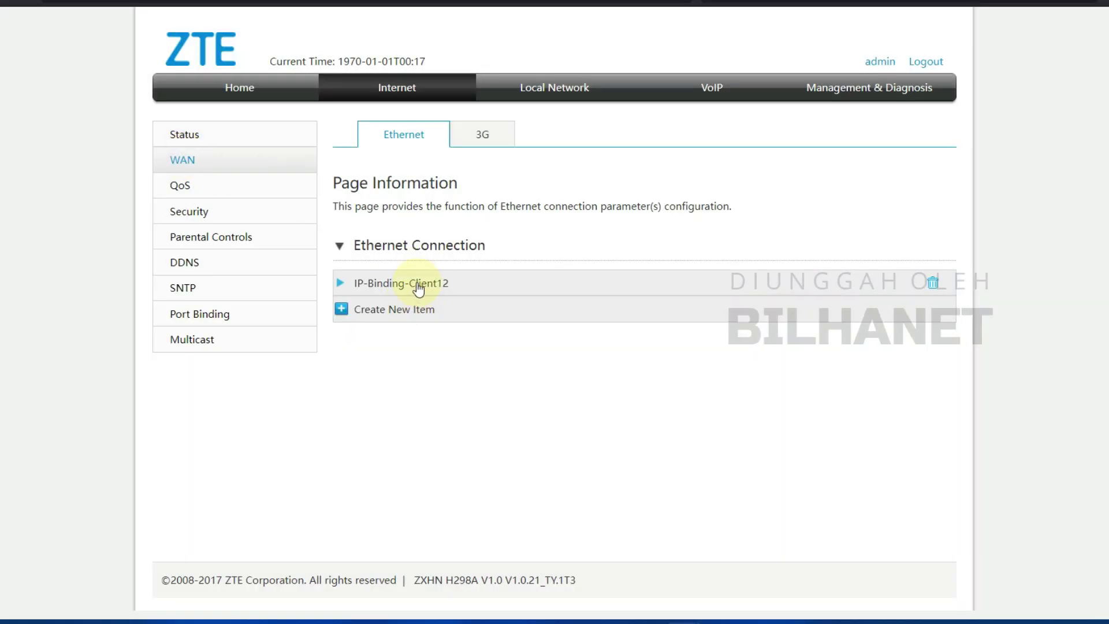
{"action": "left_click", "coordinate": [419, 287]}
{"action": "scroll", "coordinate": [413, 371], "scroll_direction": "down", "scroll_amount": 5}
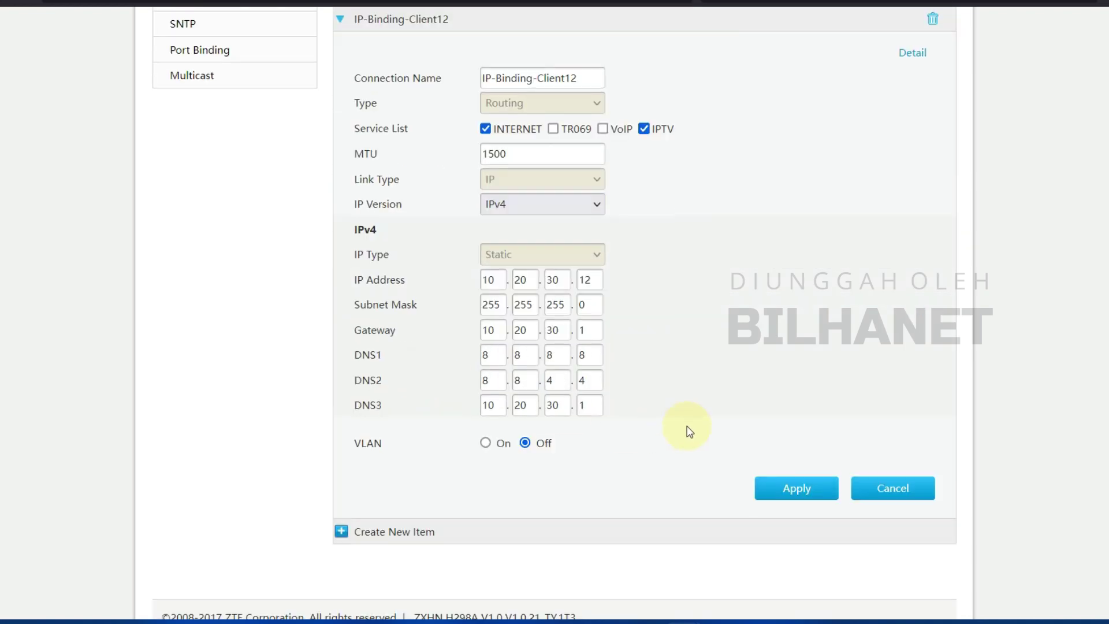
{"action": "scroll", "coordinate": [689, 431], "scroll_direction": "up", "scroll_amount": 5}
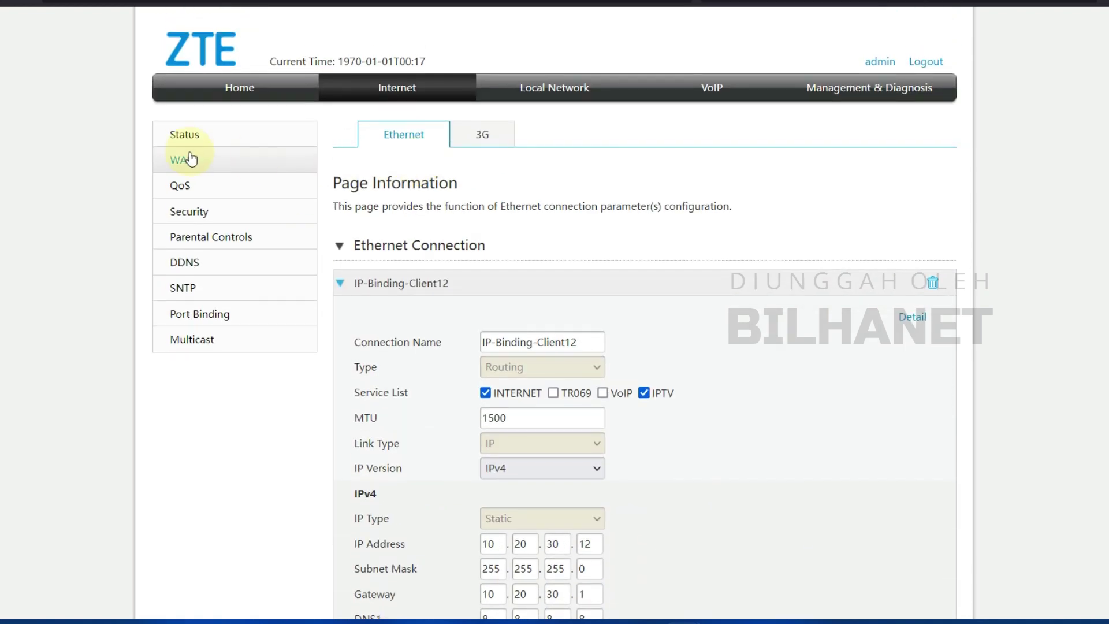
- Check Ethernet Connection Status: No Link, gateway 10.20.30.1, and a Disconnected connection
{"action": "left_click", "coordinate": [183, 137]}
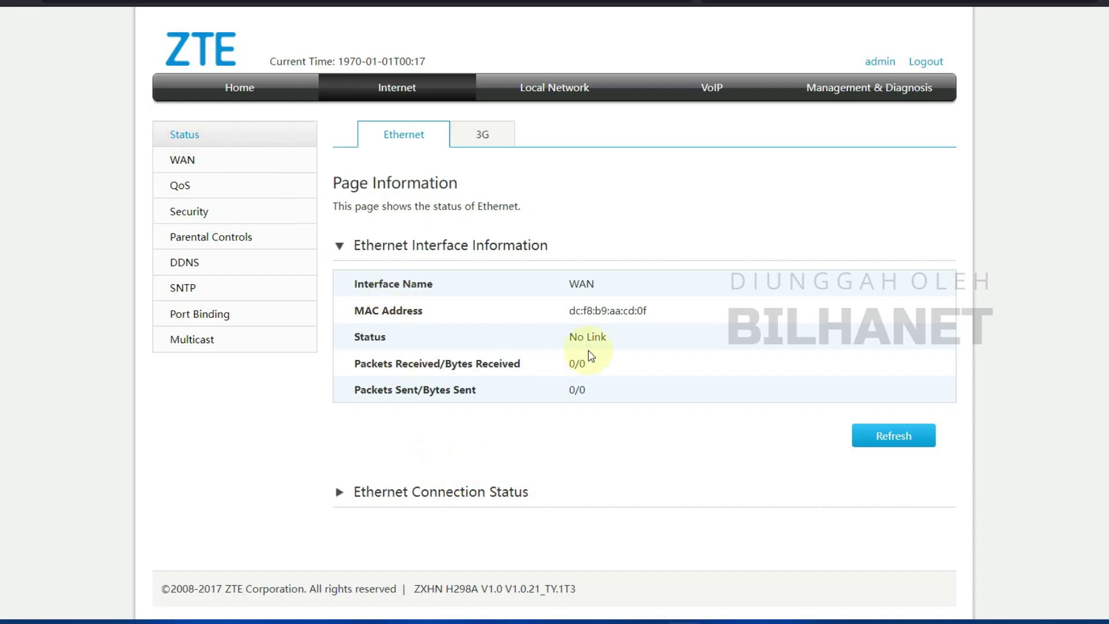
{"action": "double_click", "coordinate": [588, 339]}
{"action": "left_click", "coordinate": [451, 492]}
{"action": "scroll", "coordinate": [577, 452], "scroll_direction": "down", "scroll_amount": 5}
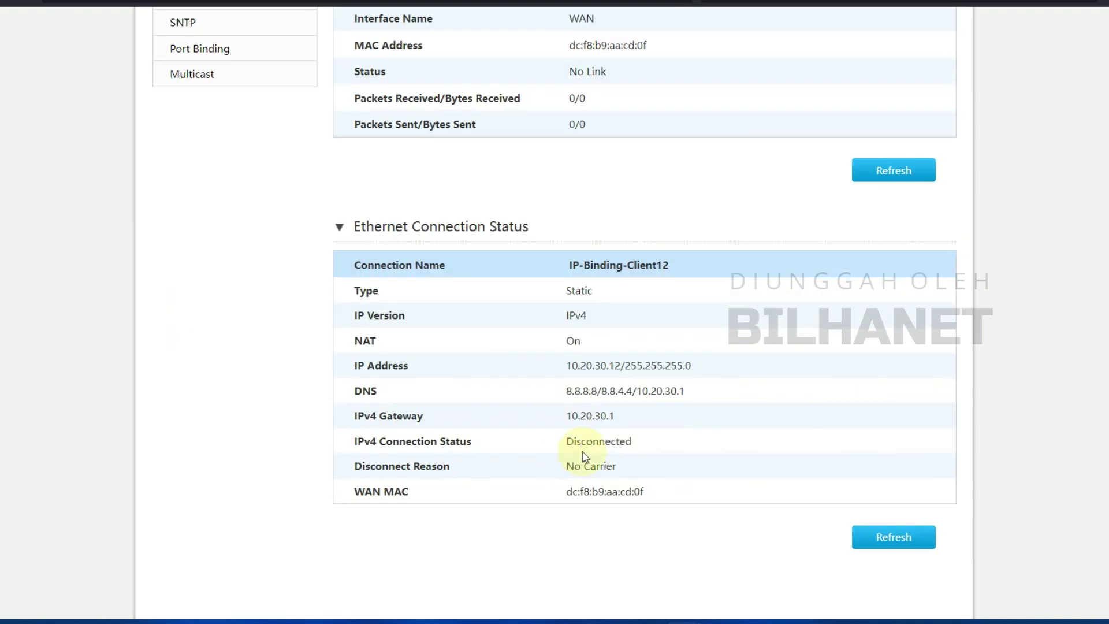
{"action": "left_click_drag", "start_coordinate": [623, 416], "coordinate": [633, 442]}
{"action": "left_click", "coordinate": [596, 440]}
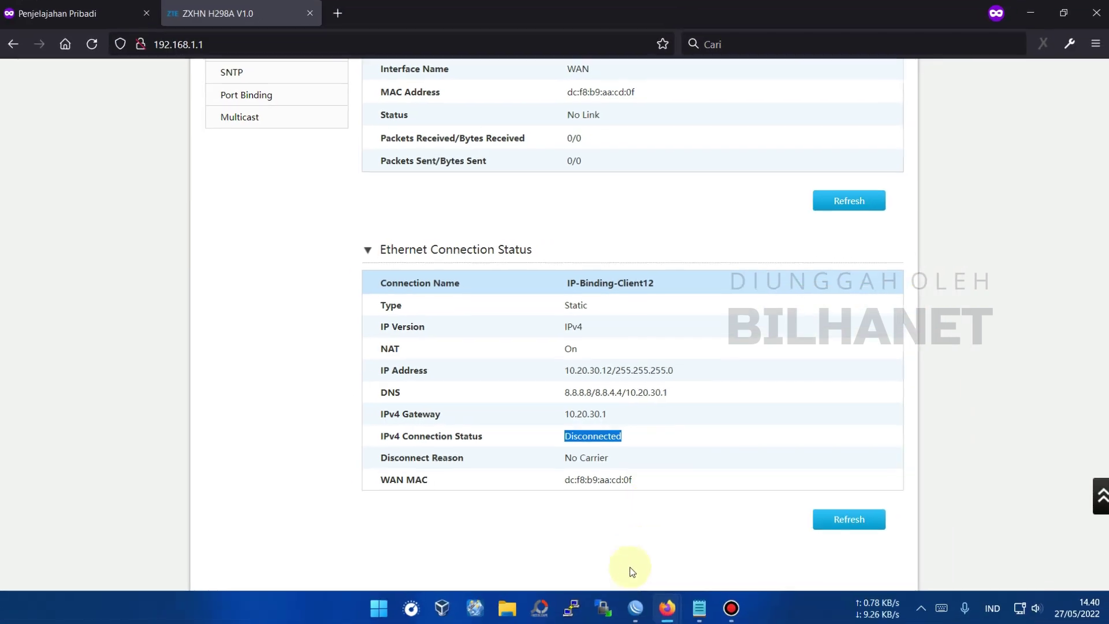
{"action": "left_click", "coordinate": [635, 608]}
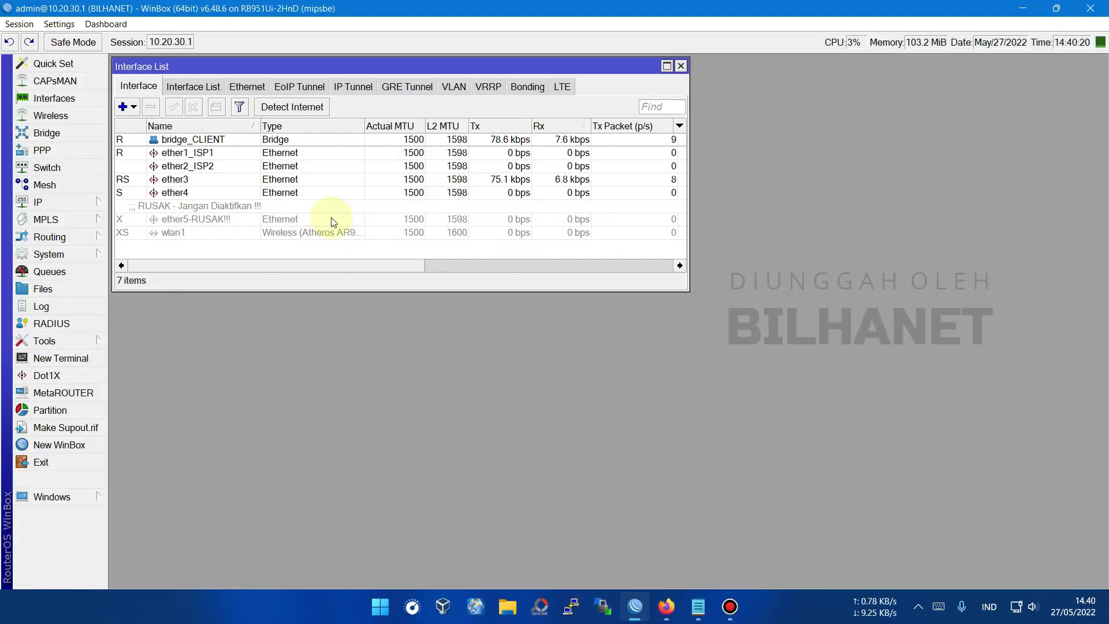
- Select the ether1_ISP1 row in WinBox's Interface List
{"action": "mouse_move", "coordinate": [238, 65]}
{"action": "left_mouse_down"}
{"action": "mouse_move", "coordinate": [245, 74]}
{"action": "mouse_move", "coordinate": [237, 64]}
{"action": "left_mouse_up"}
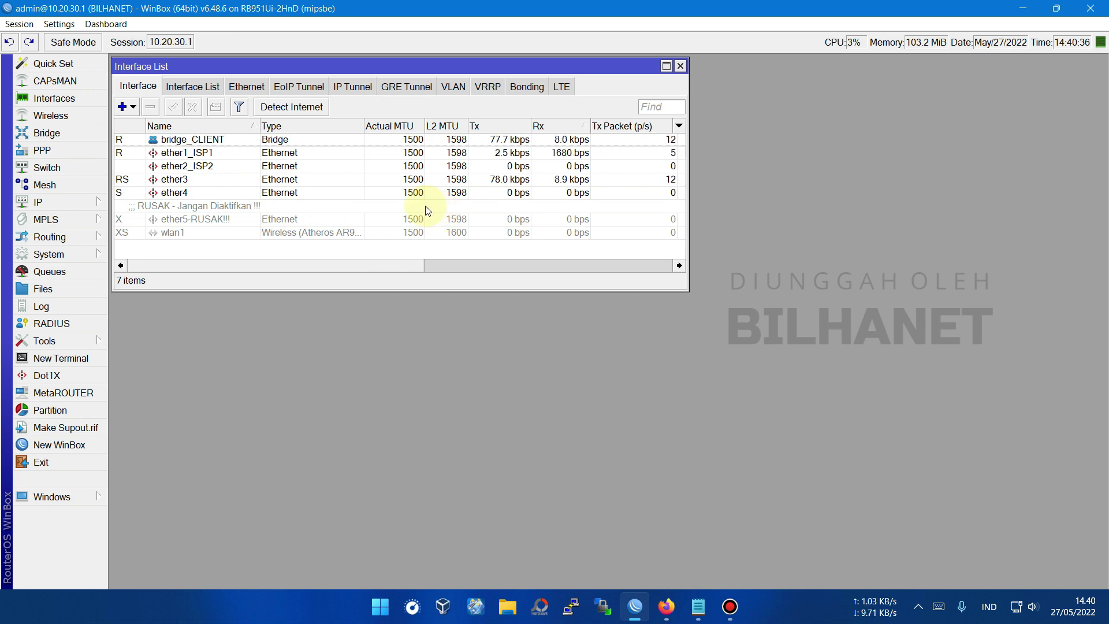
{"action": "left_click", "coordinate": [209, 156]}
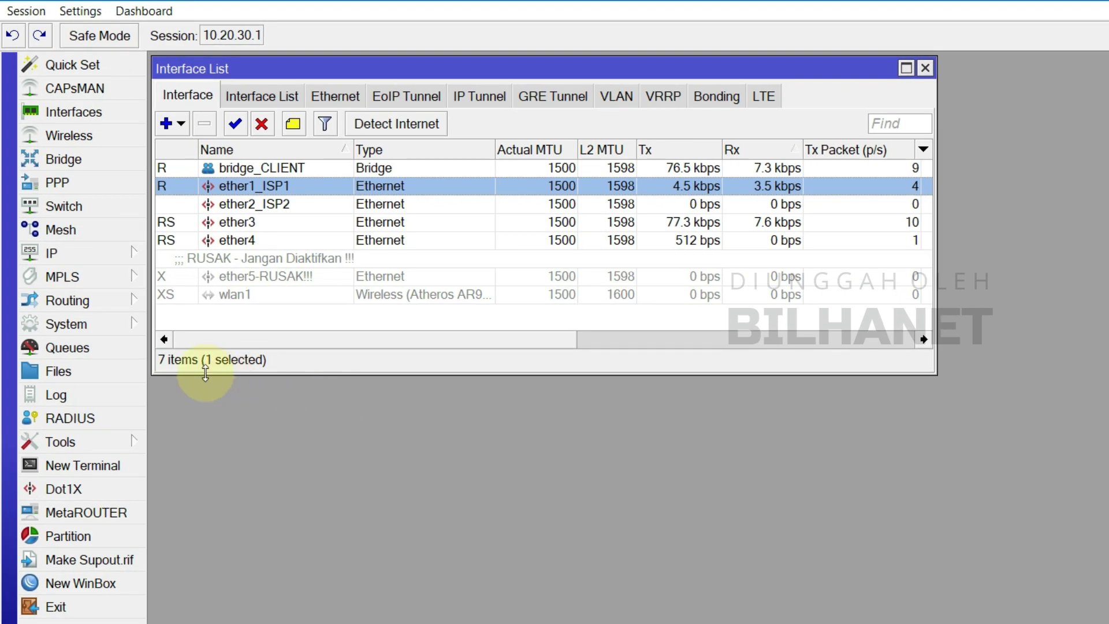
- Open IP > Hotspot Hosts and start a new IP binding from the 10.20.30.12 host
{"action": "left_click", "coordinate": [67, 254]}
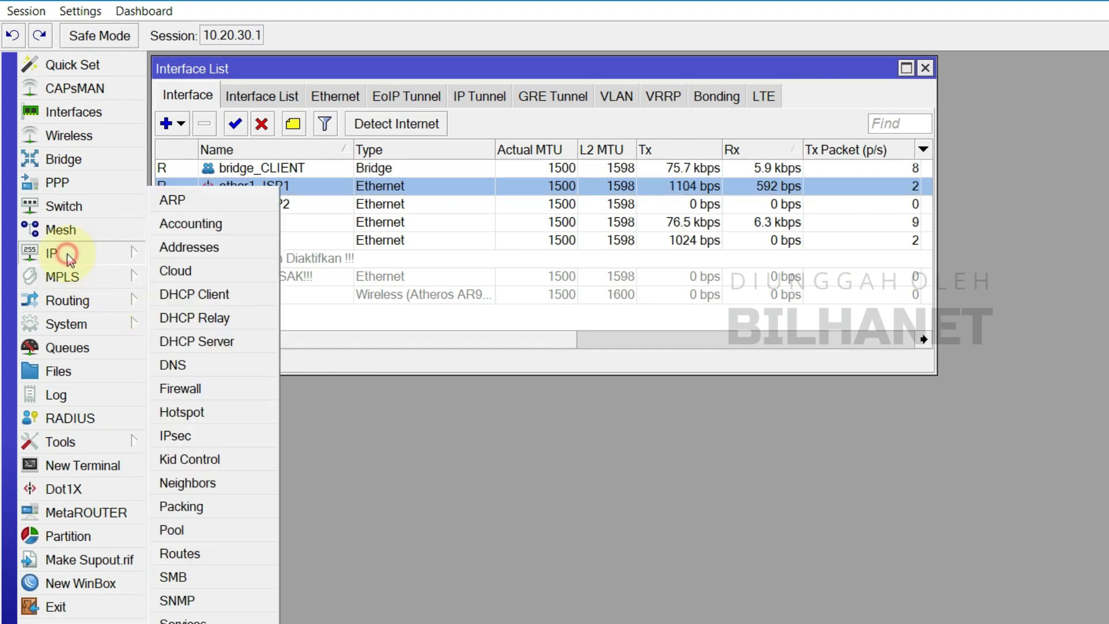
{"action": "left_click", "coordinate": [193, 411]}
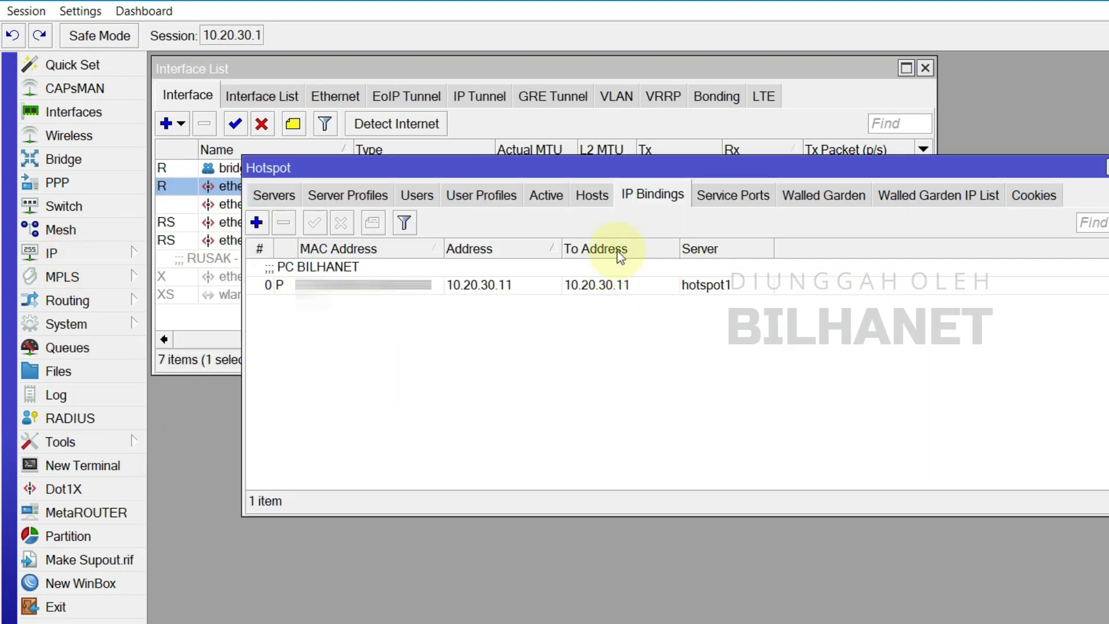
{"action": "left_click", "coordinate": [594, 195]}
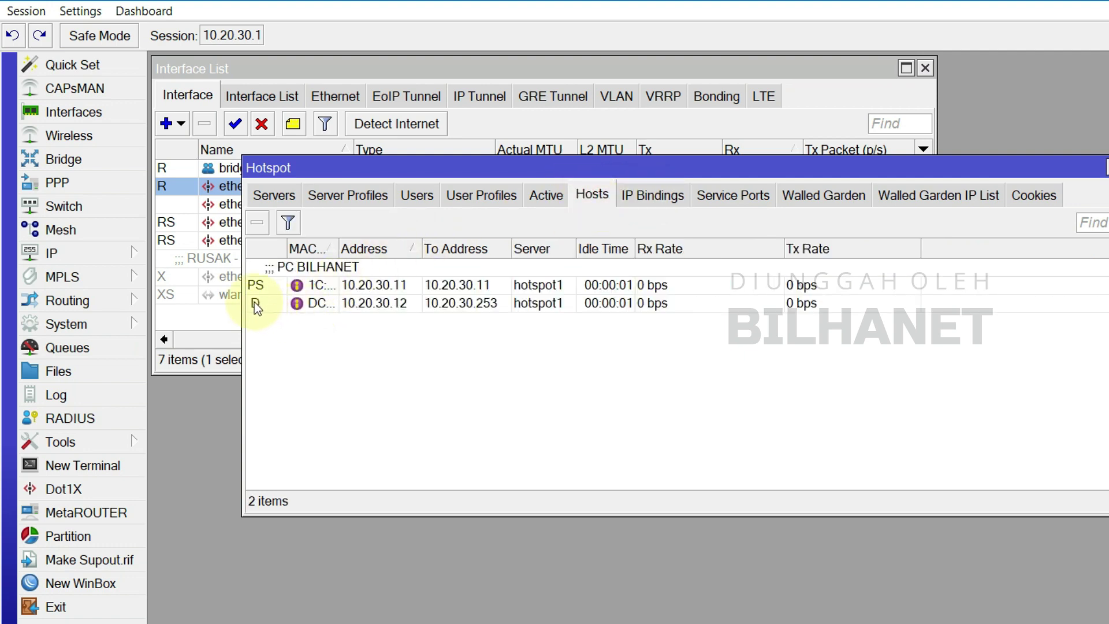
{"action": "mouse_move", "coordinate": [254, 303]}
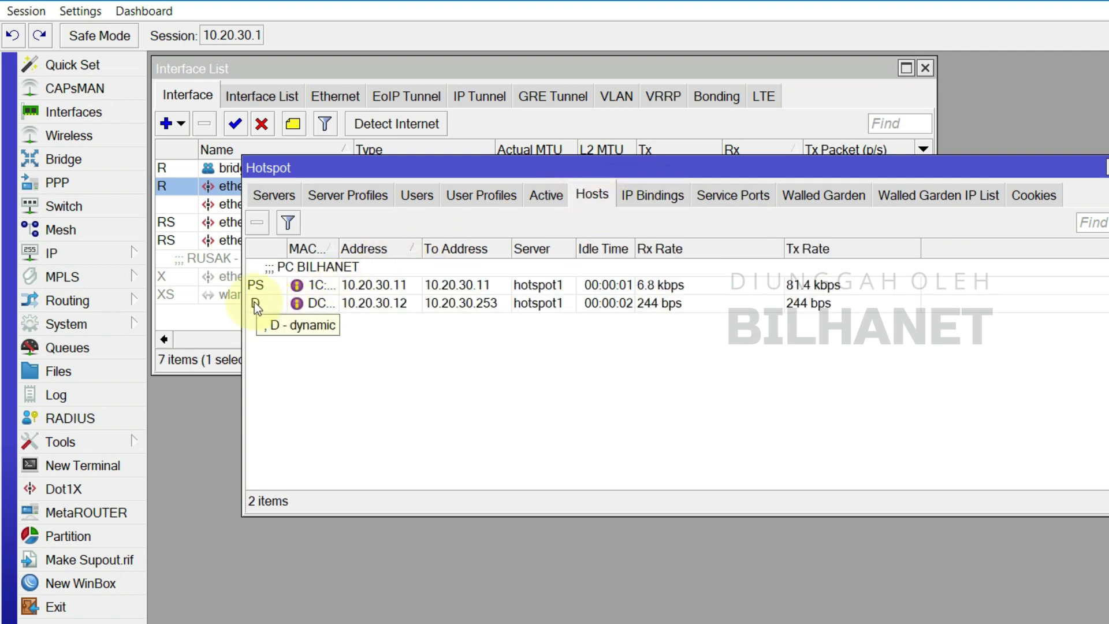
{"action": "left_click", "coordinate": [382, 301]}
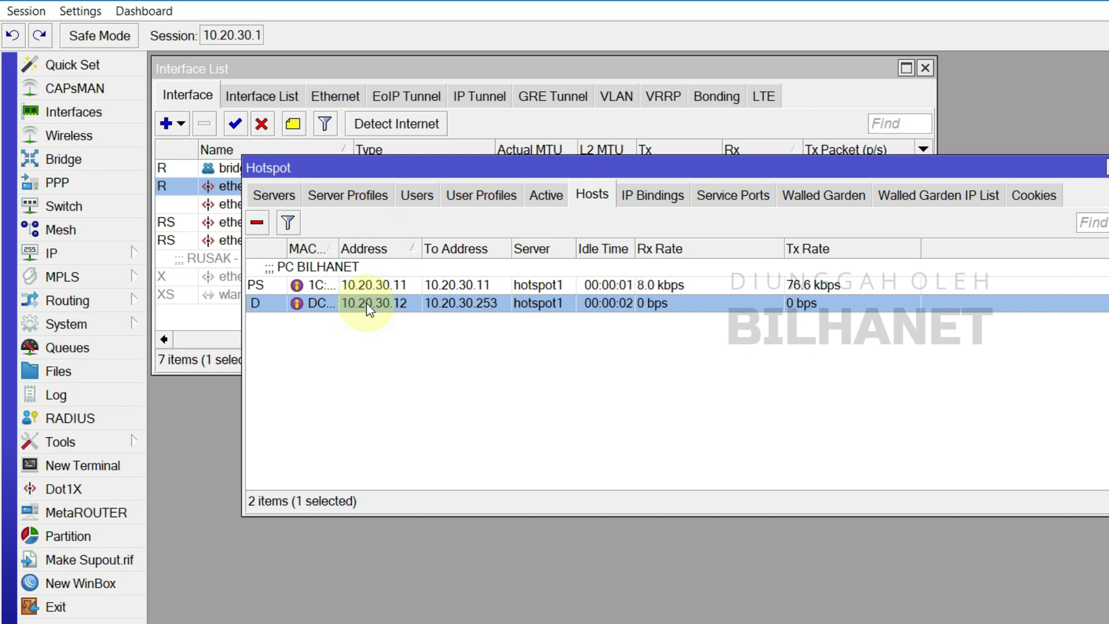
{"action": "left_click_drag", "start_coordinate": [437, 173], "coordinate": [459, 383]}
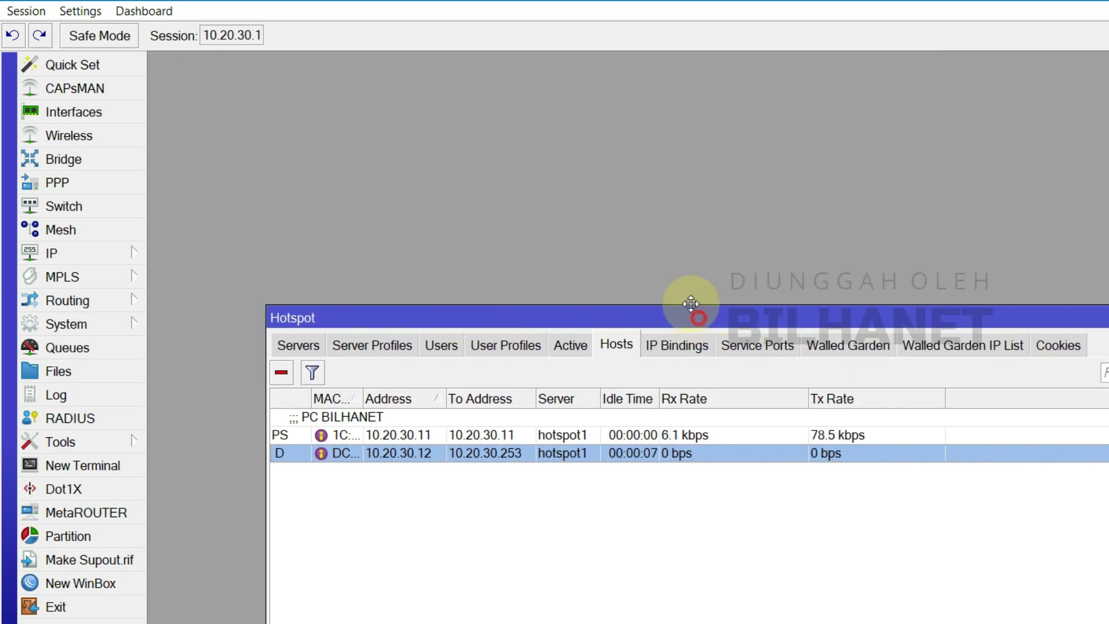
{"action": "left_click_drag", "start_coordinate": [691, 303], "coordinate": [656, 176]}
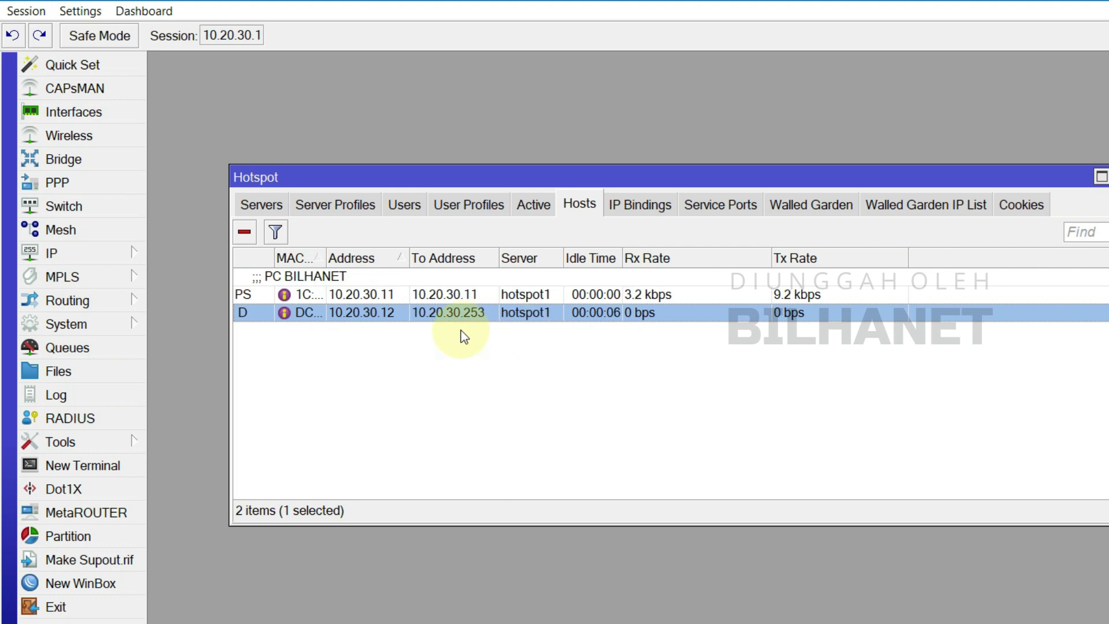
{"action": "right_click", "coordinate": [394, 313]}
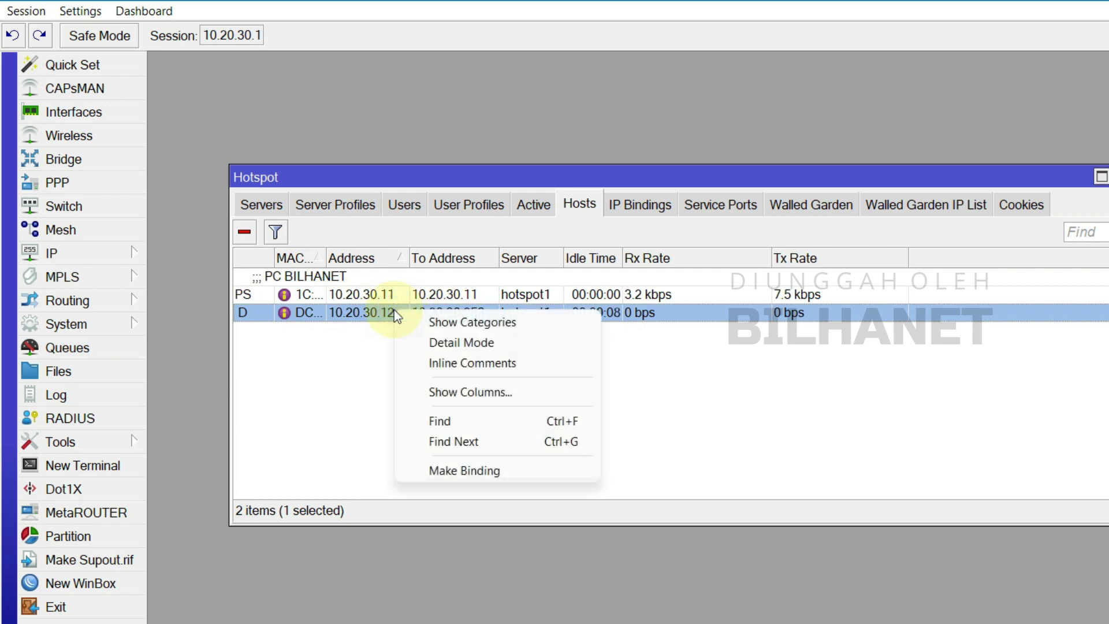
{"action": "left_click", "coordinate": [382, 314]}
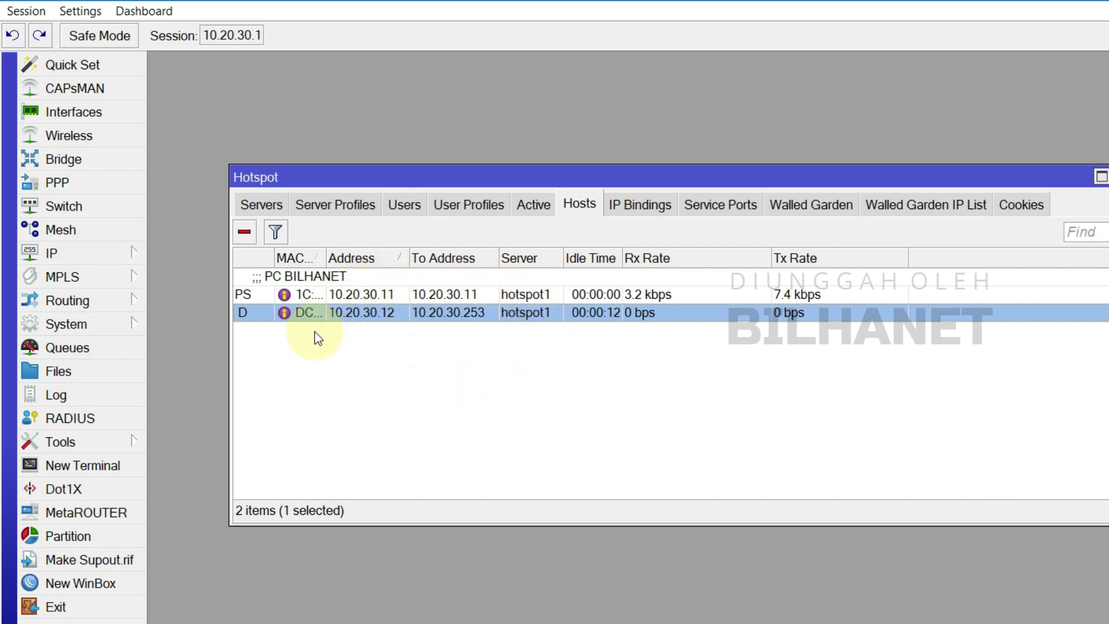
{"action": "right_click", "coordinate": [385, 321]}
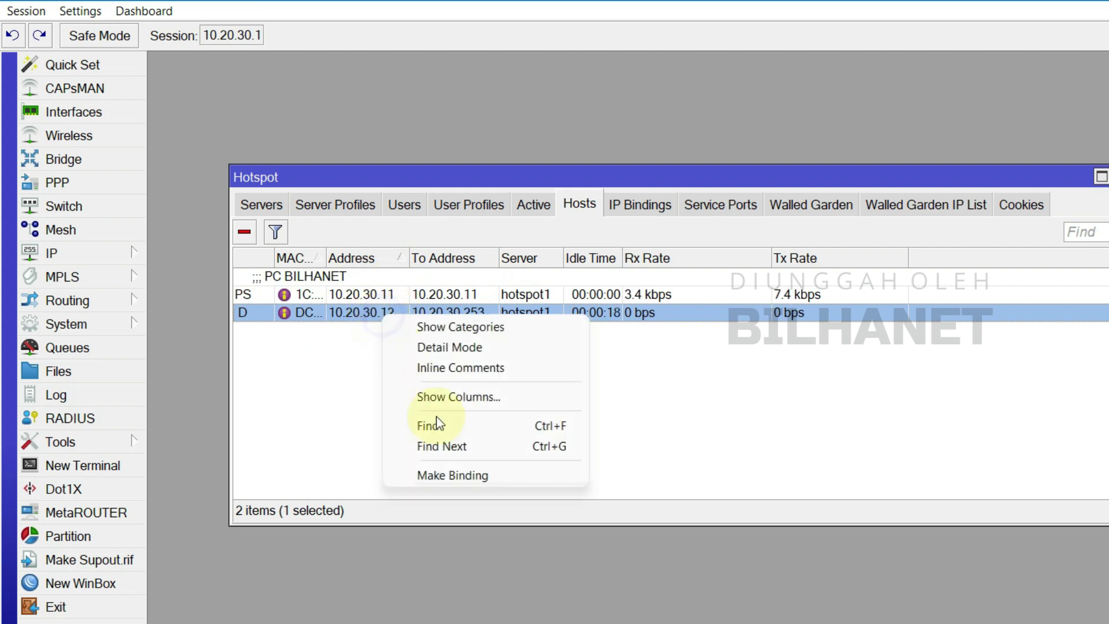
{"action": "left_click", "coordinate": [477, 475]}
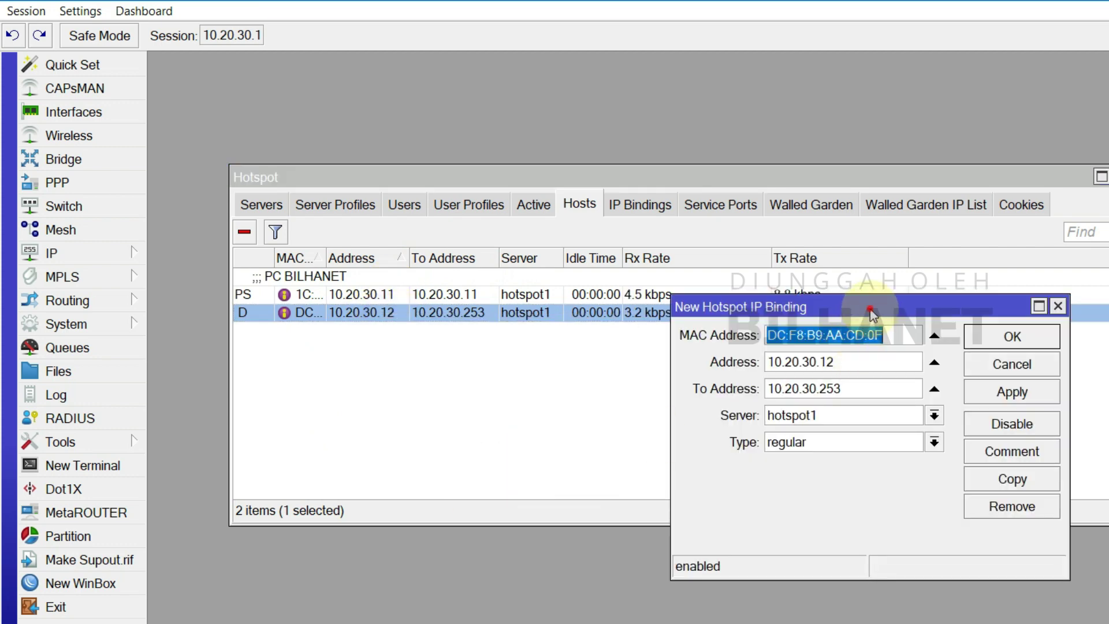
- Set the binding's To Address to 10.20.30.12, replacing 10.20.30.253
{"action": "left_click_drag", "start_coordinate": [873, 315], "coordinate": [807, 354]}
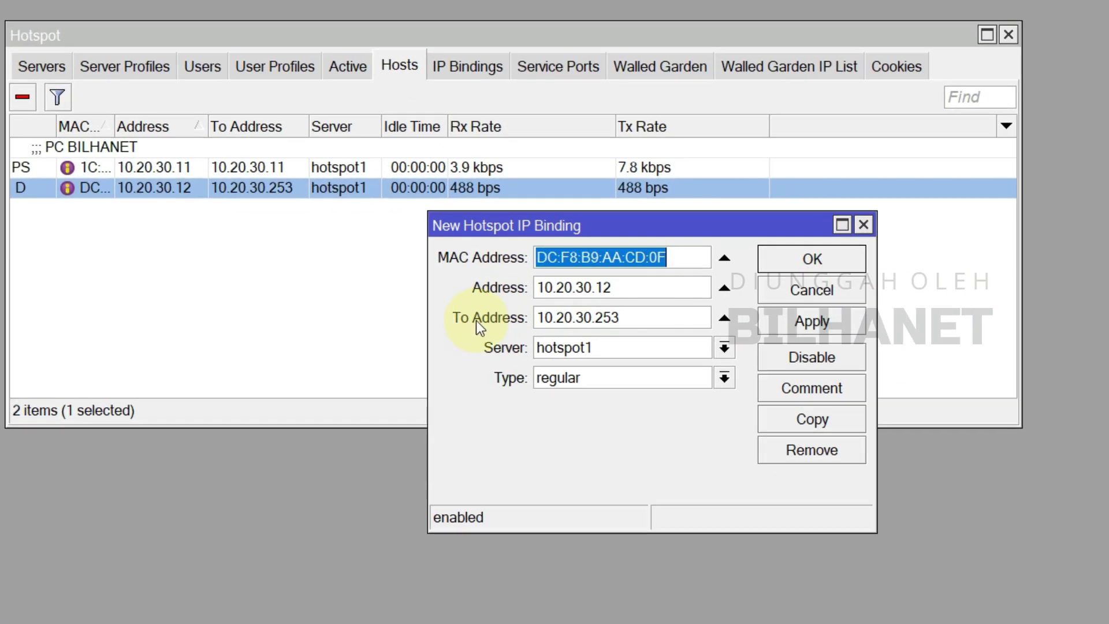
{"action": "left_click_drag", "start_coordinate": [624, 287], "coordinate": [522, 292]}
{"action": "right_click", "coordinate": [563, 292]}
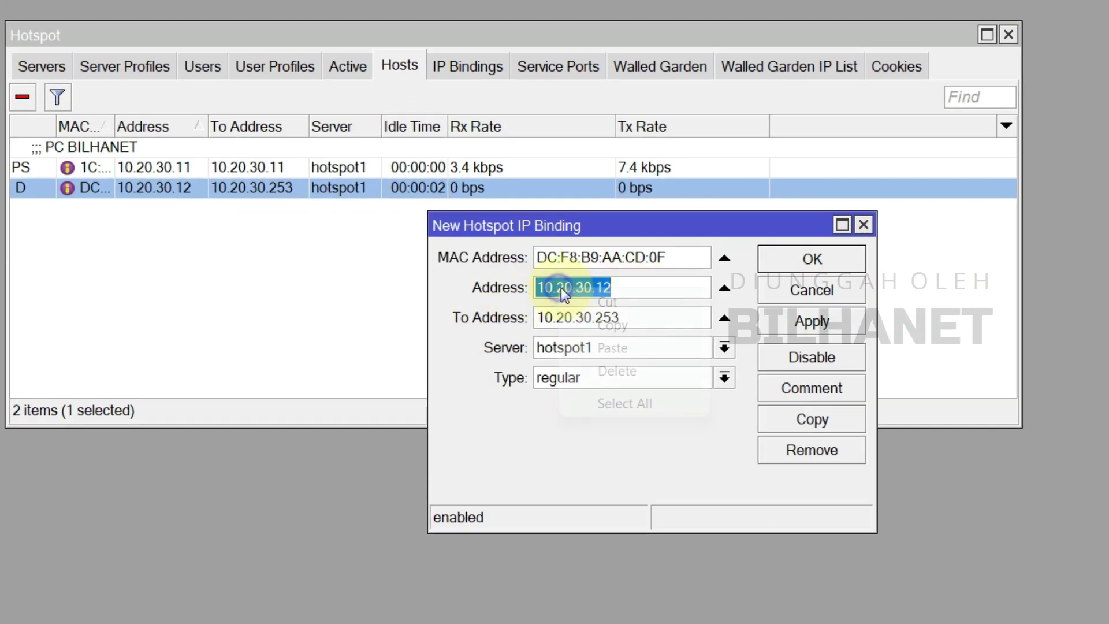
{"action": "left_click", "coordinate": [612, 325]}
{"action": "left_click_drag", "start_coordinate": [641, 317], "coordinate": [508, 320]}
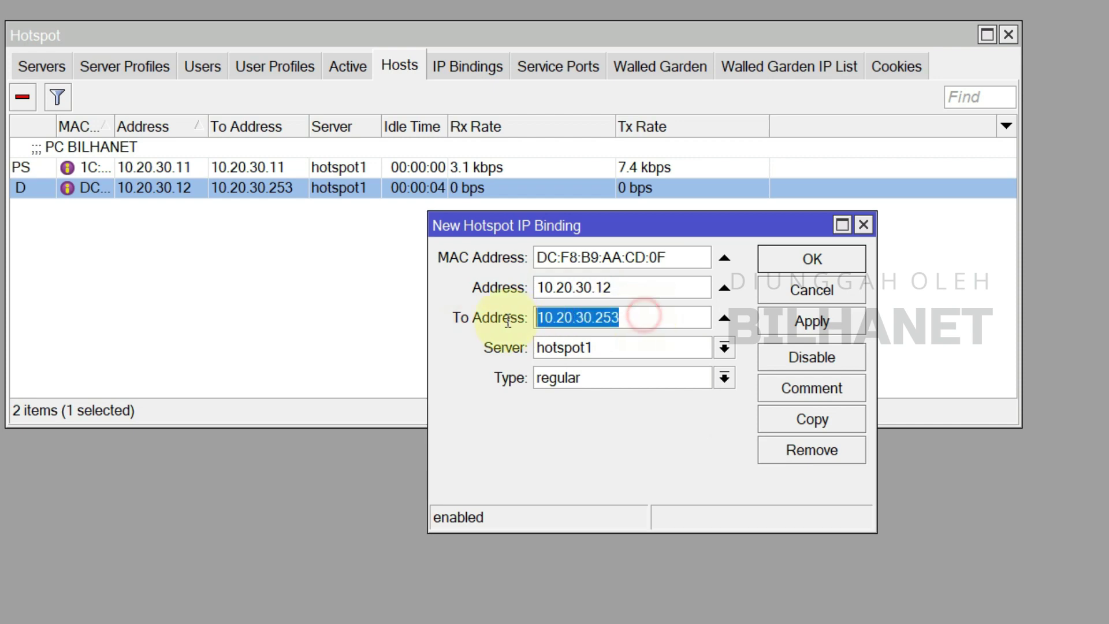
{"action": "right_click", "coordinate": [580, 314]}
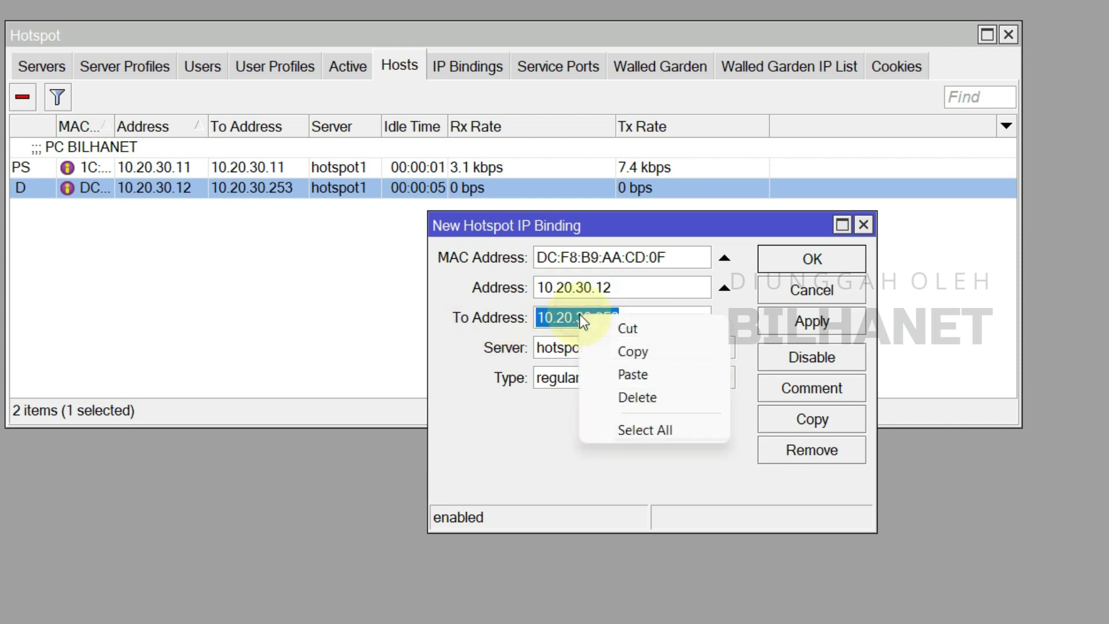
{"action": "left_click", "coordinate": [643, 373]}
{"action": "left_click", "coordinate": [621, 287]}
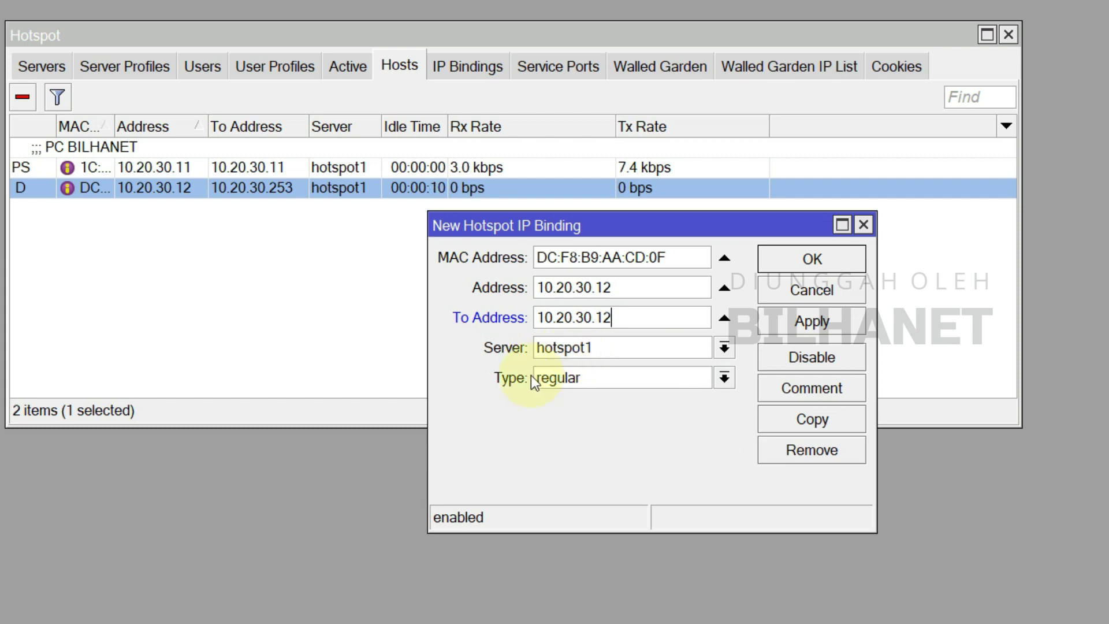
- Set the binding's server to hotspot1 and its type to bypassed
{"action": "left_click", "coordinate": [576, 348]}
{"action": "left_click", "coordinate": [576, 372]}
{"action": "left_click", "coordinate": [580, 348]}
{"action": "left_click", "coordinate": [593, 384]}
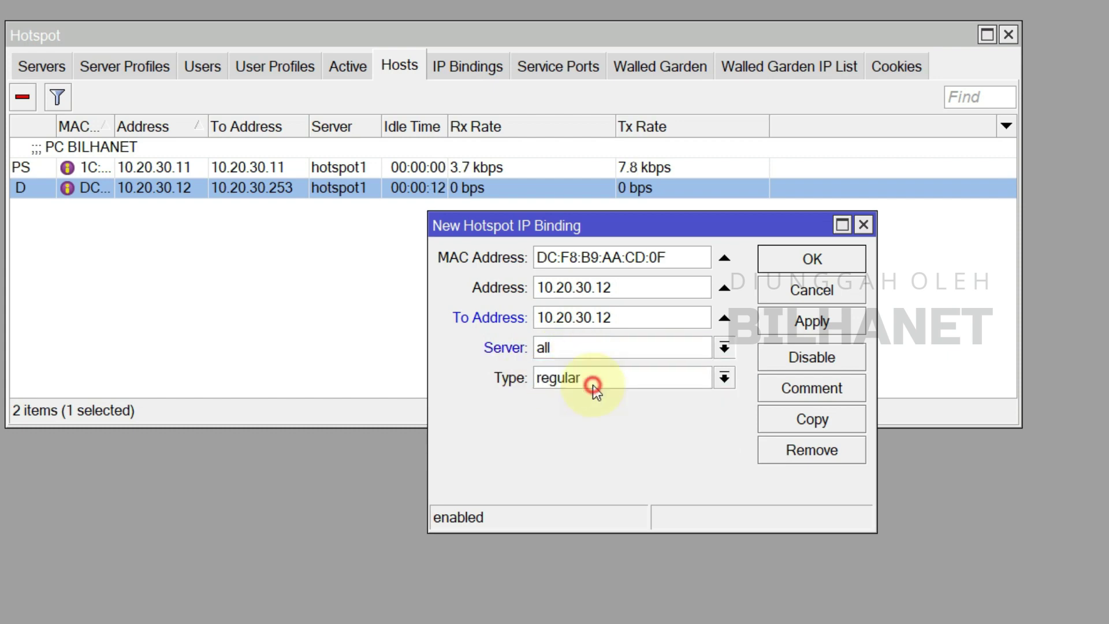
{"action": "left_click", "coordinate": [562, 384]}
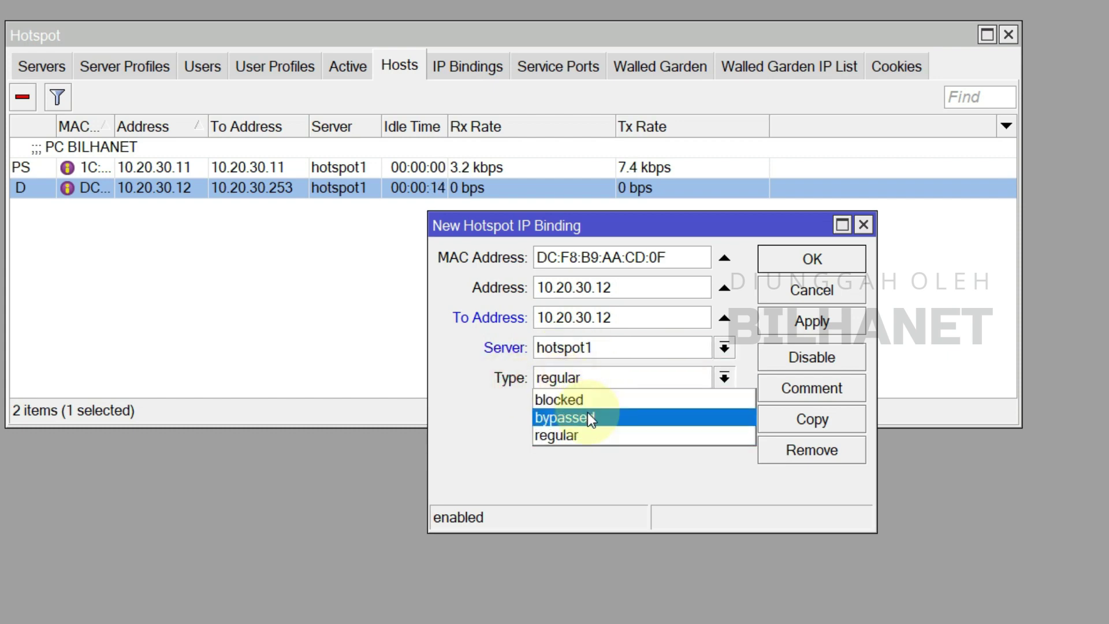
{"action": "left_click", "coordinate": [587, 412]}
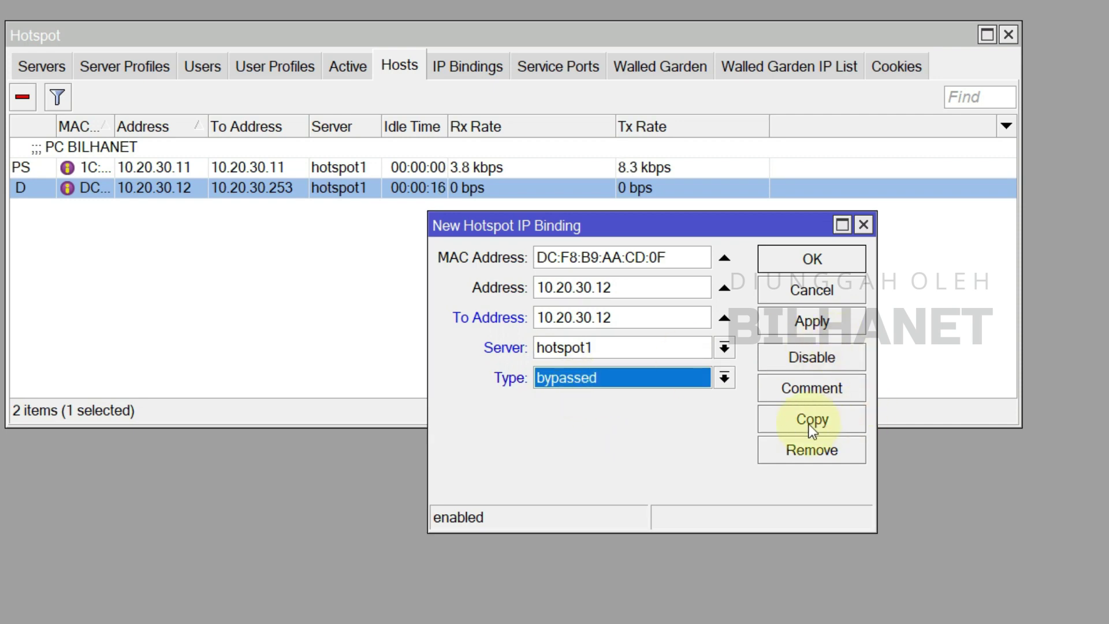
- Comment the binding 'ZTE Client 12', then apply and close it
{"action": "left_click", "coordinate": [818, 398]}
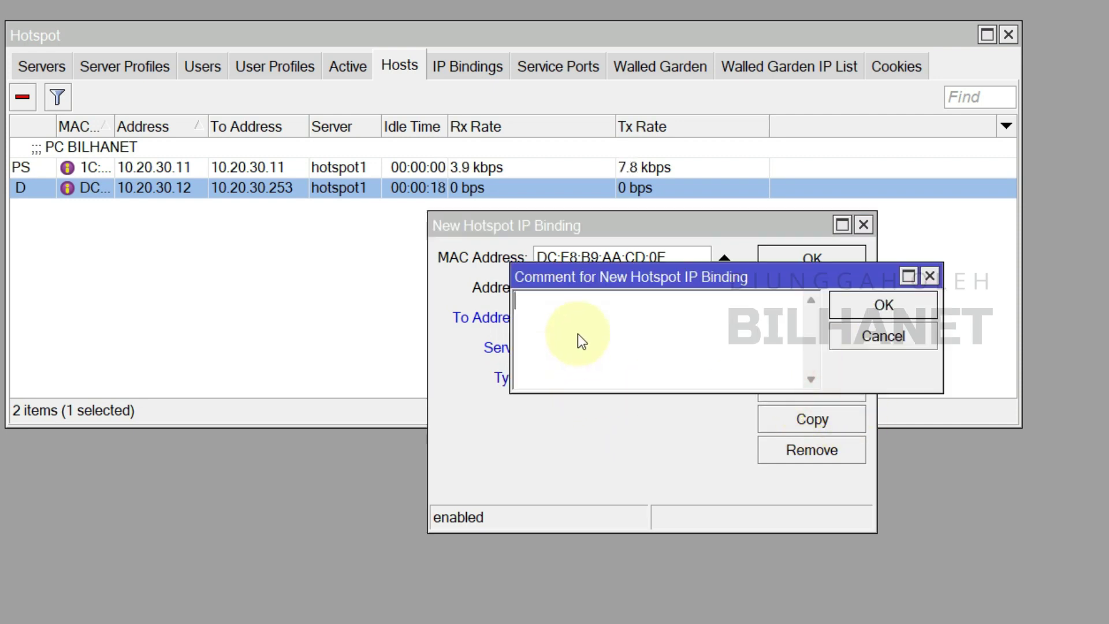
{"action": "type", "text": "ZTE "}
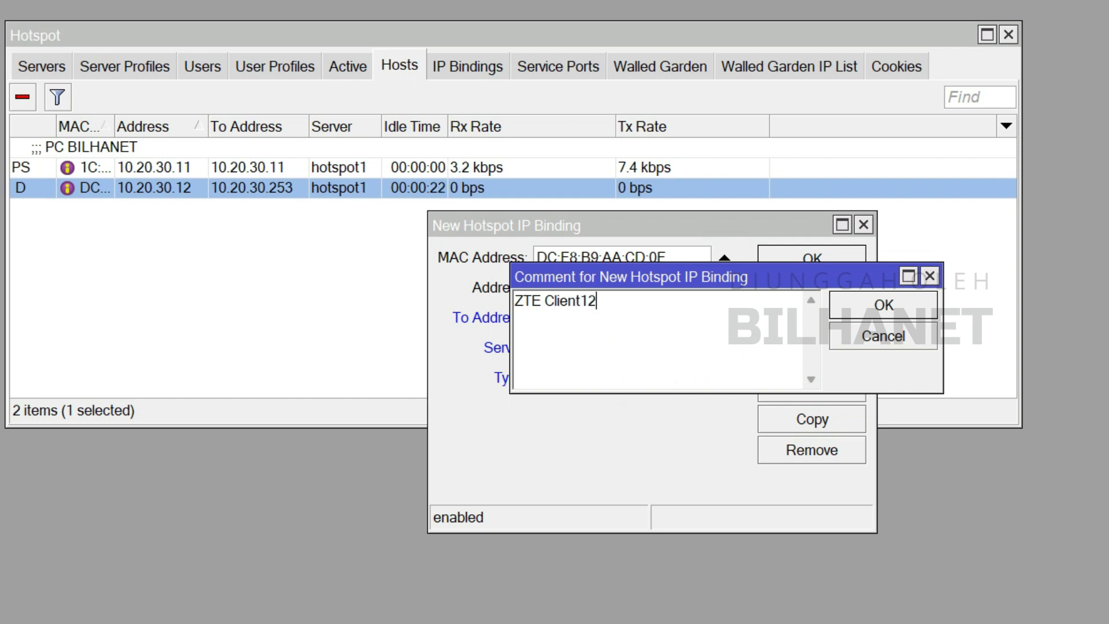
{"action": "type", "text": "Client 12"}
{"action": "key", "text": "BackSpace"}
{"action": "key", "text": "BackSpace"}
{"action": "type", "text": "12"}
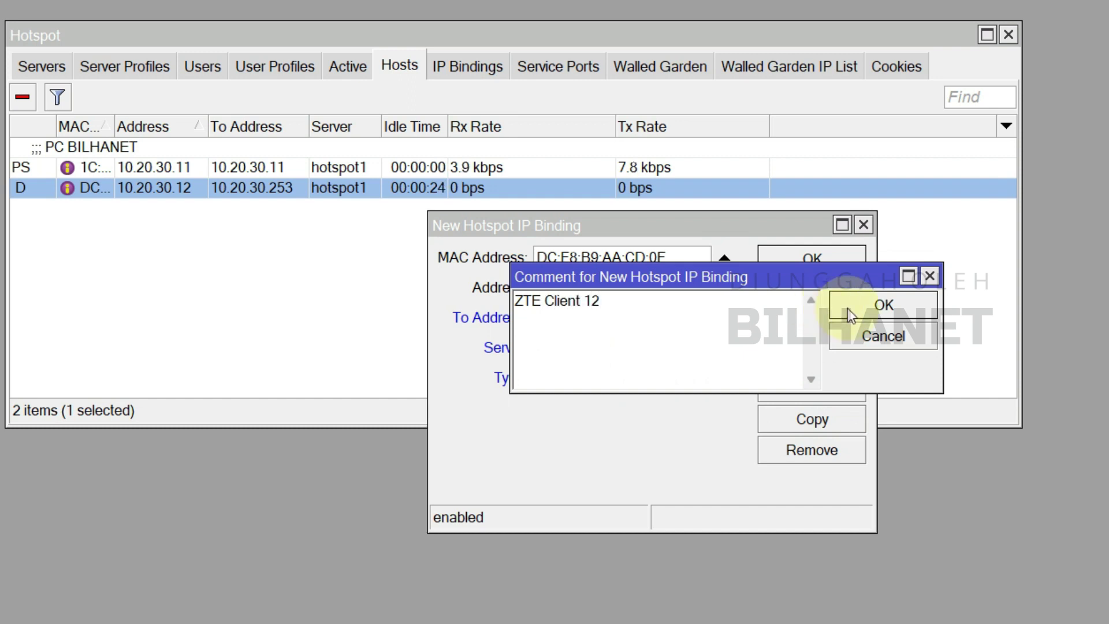
{"action": "left_click", "coordinate": [847, 307]}
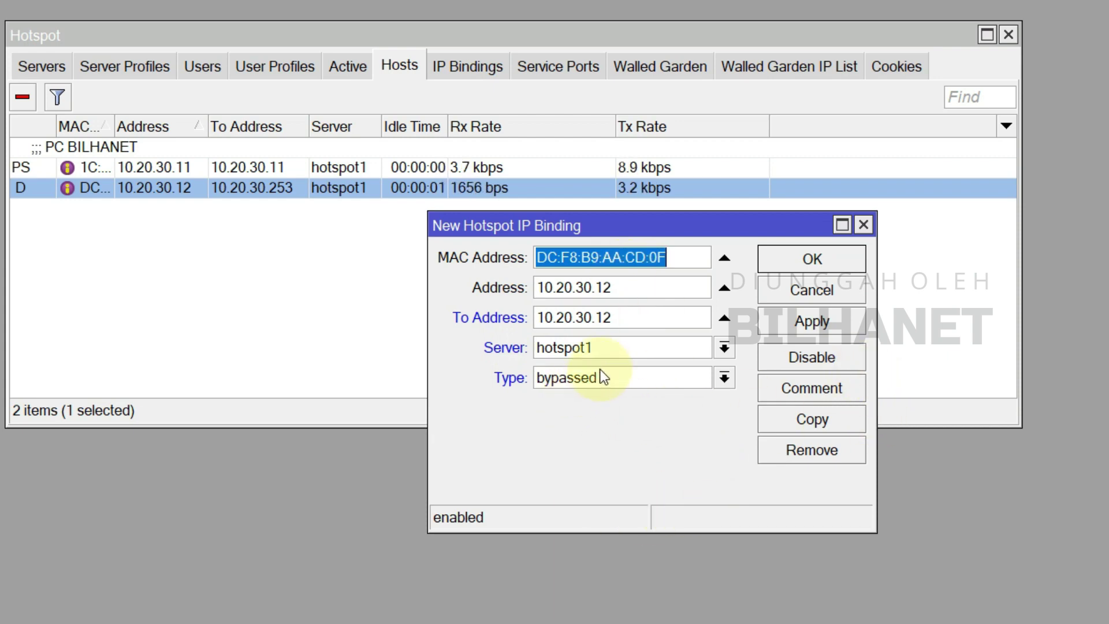
{"action": "left_click", "coordinate": [813, 327]}
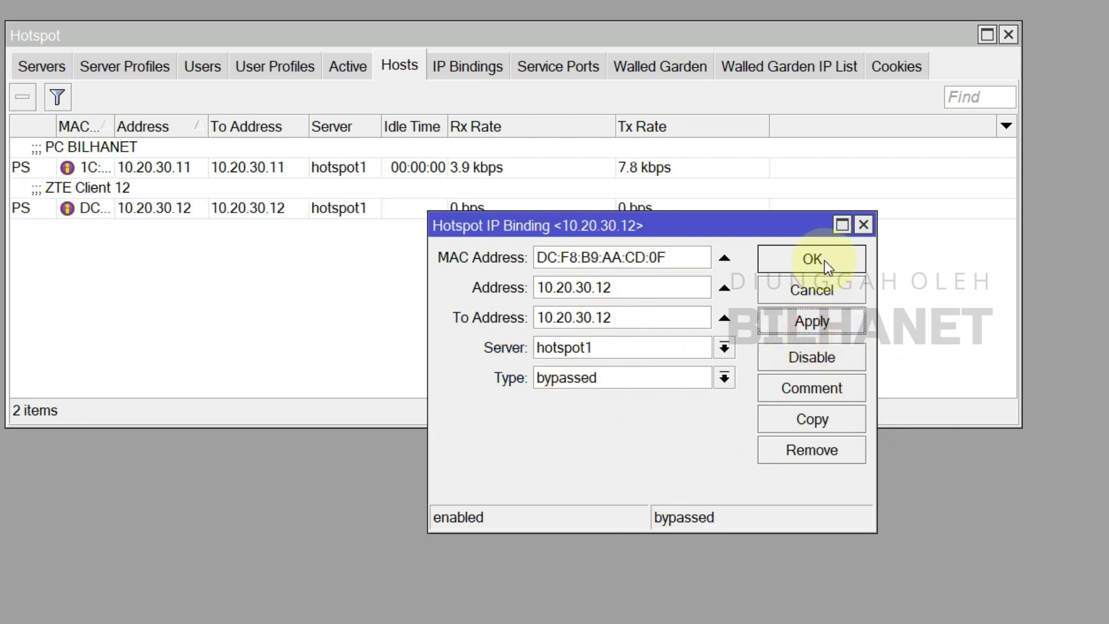
{"action": "left_click", "coordinate": [821, 260]}
{"action": "left_click", "coordinate": [124, 199]}
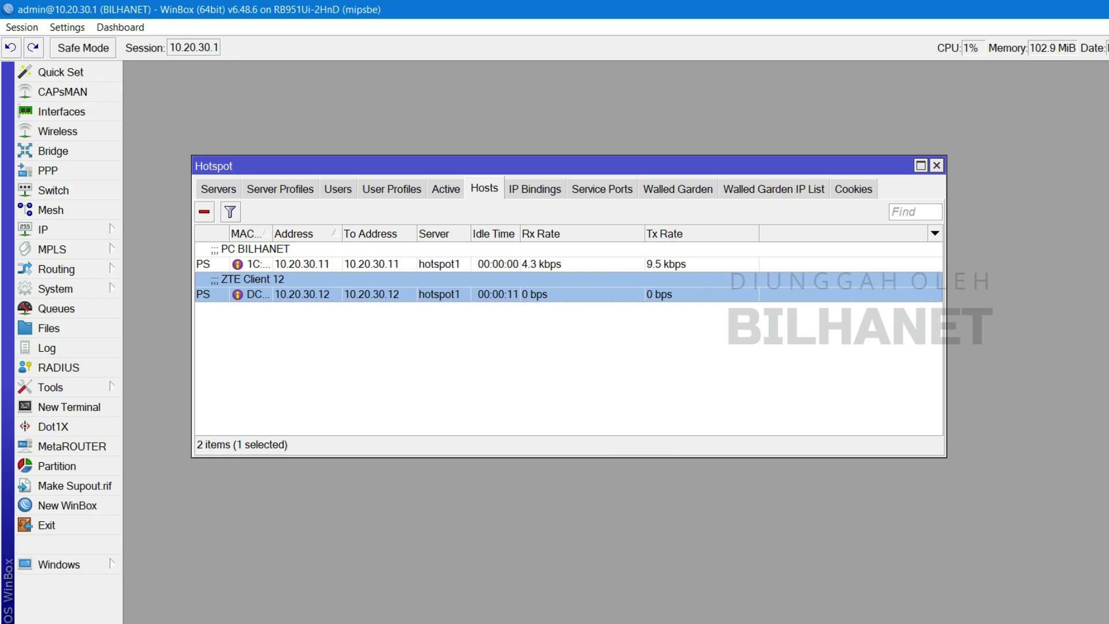
- Reload the ZTE status page to confirm the WAN reads Connected, then open a private tab
{"action": "mouse_move", "coordinate": [670, 609]}
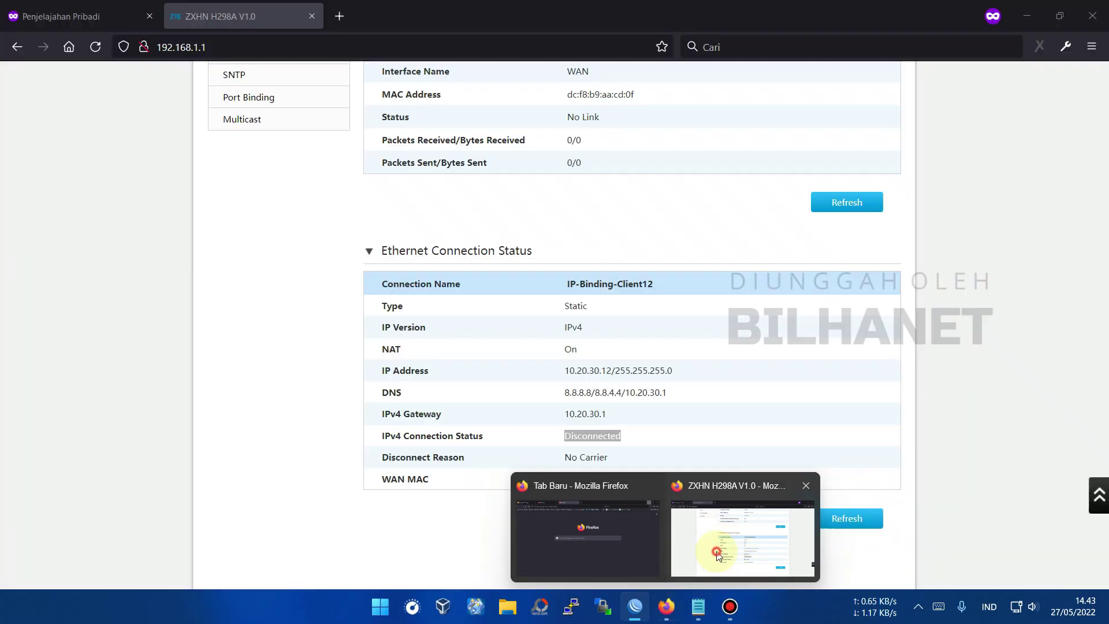
{"action": "left_click", "coordinate": [742, 537]}
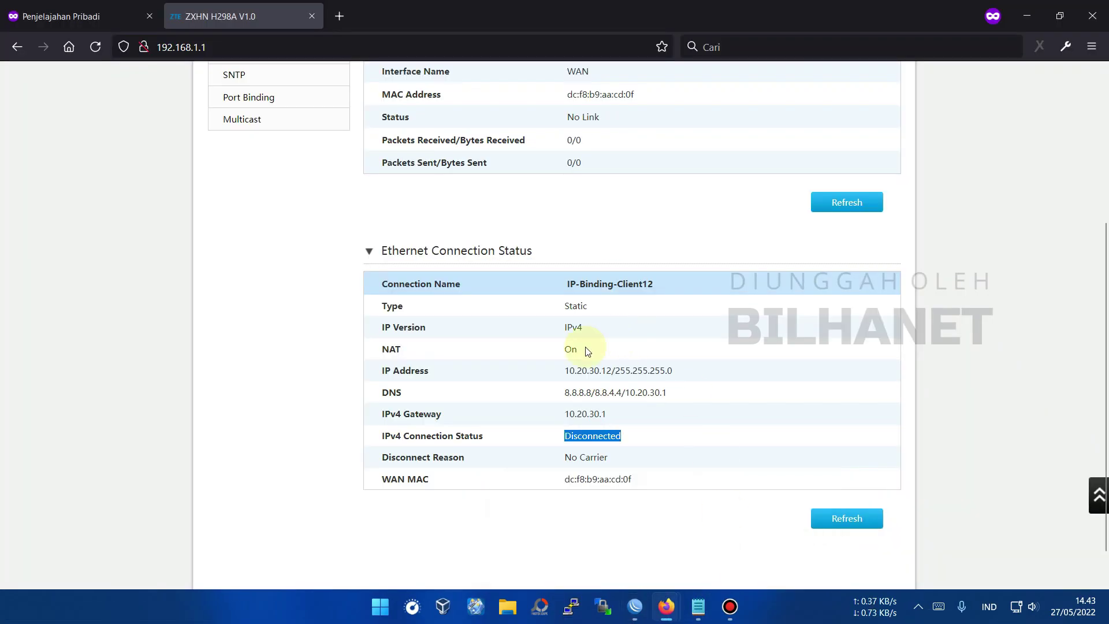
{"action": "scroll", "coordinate": [583, 347], "scroll_direction": "down", "scroll_amount": 1}
{"action": "scroll", "coordinate": [572, 366], "scroll_direction": "up", "scroll_amount": 3}
{"action": "left_click", "coordinate": [96, 48]}
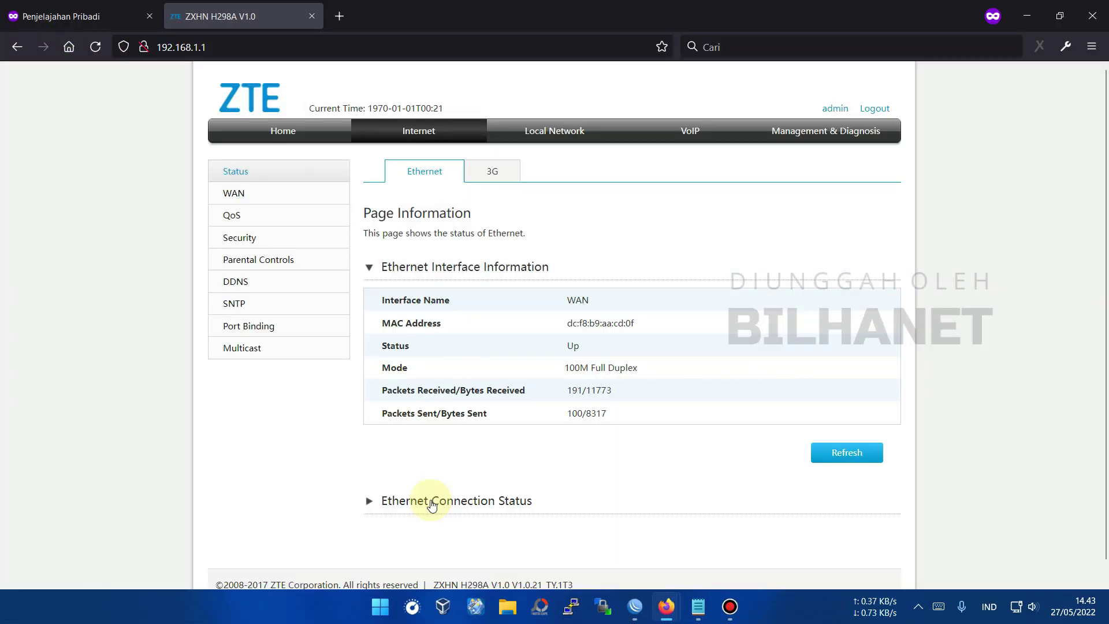
{"action": "scroll", "coordinate": [494, 444], "scroll_direction": "down", "scroll_amount": 2}
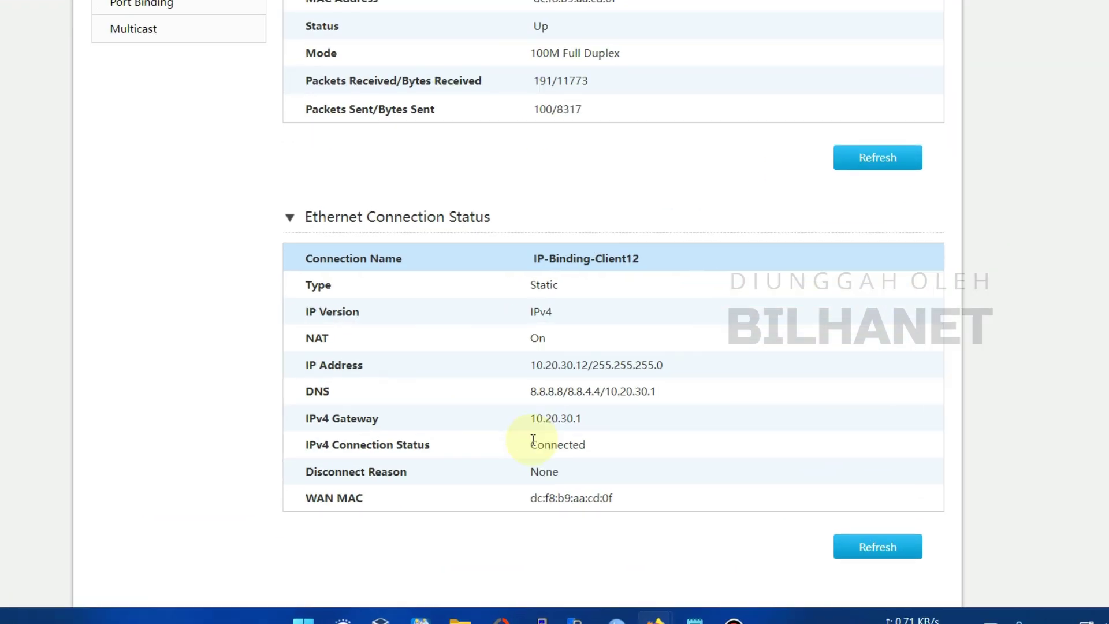
{"action": "double_click", "coordinate": [600, 475]}
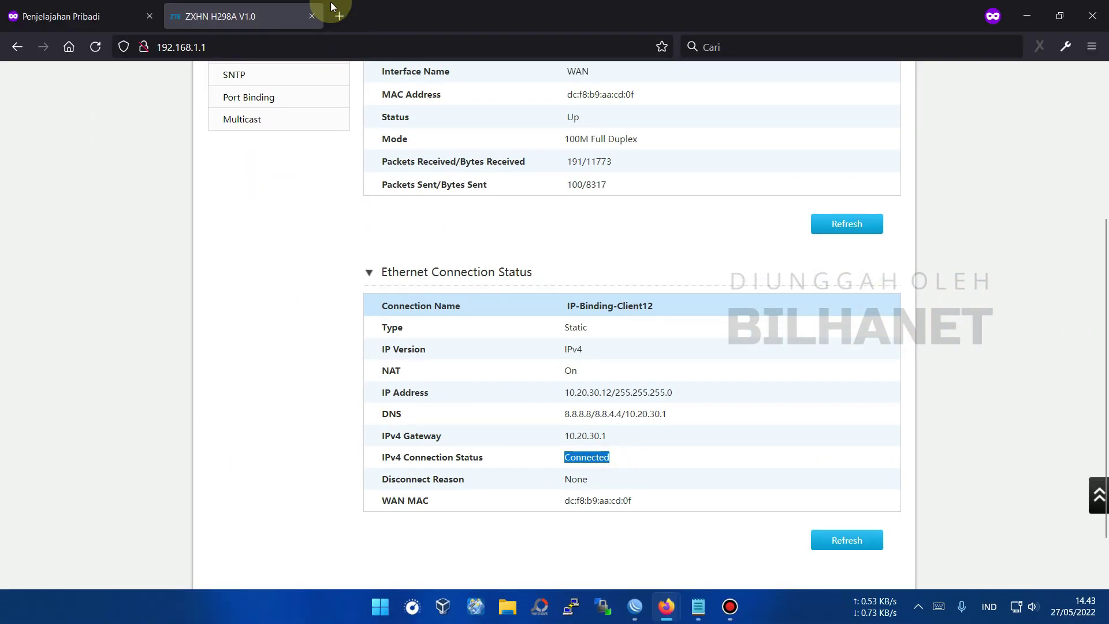
{"action": "left_click", "coordinate": [334, 15]}
{"action": "left_click", "coordinate": [748, 49]}
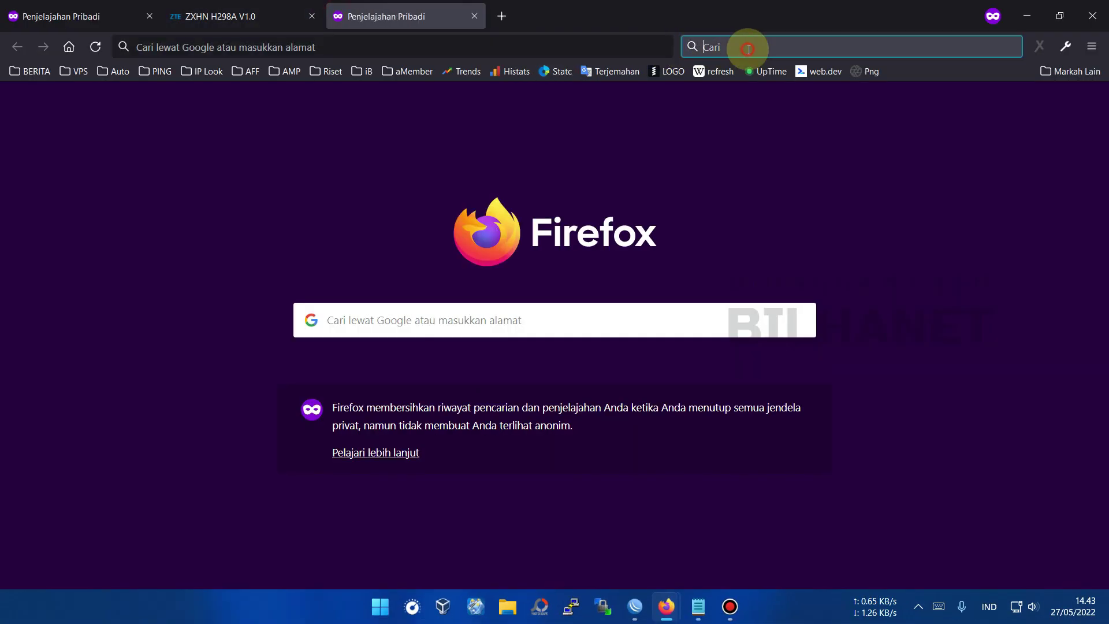
- Search Google for 'speedtest', run its internet speed test, then bring WinBox's Hotspot window back into view
{"action": "key", "text": "Return"}
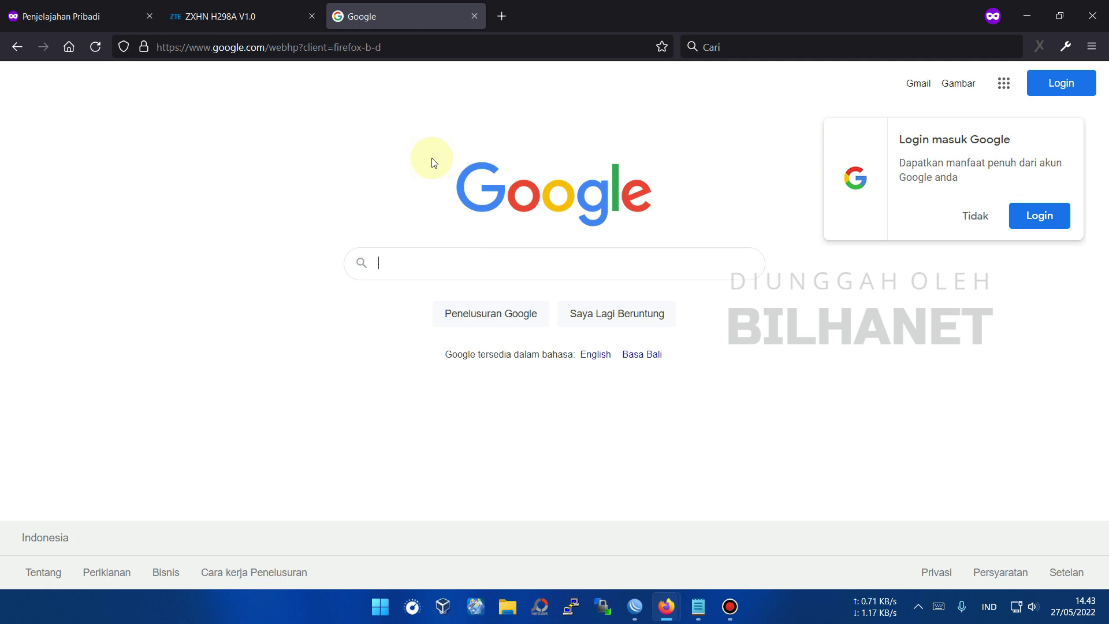
{"action": "type", "text": "speedtest"}
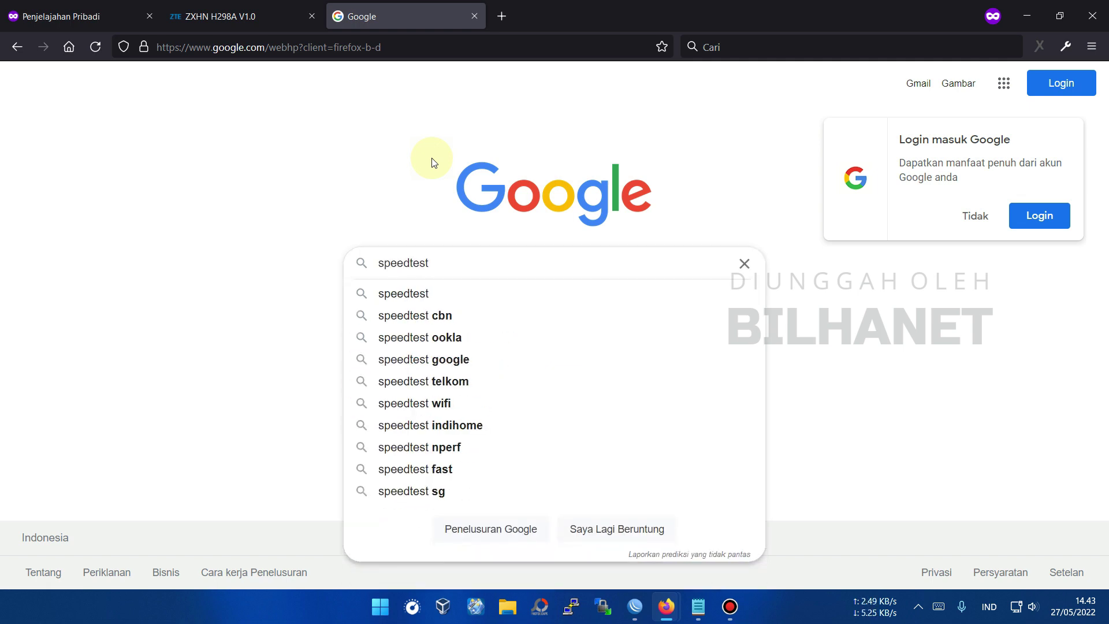
{"action": "key", "text": "Return"}
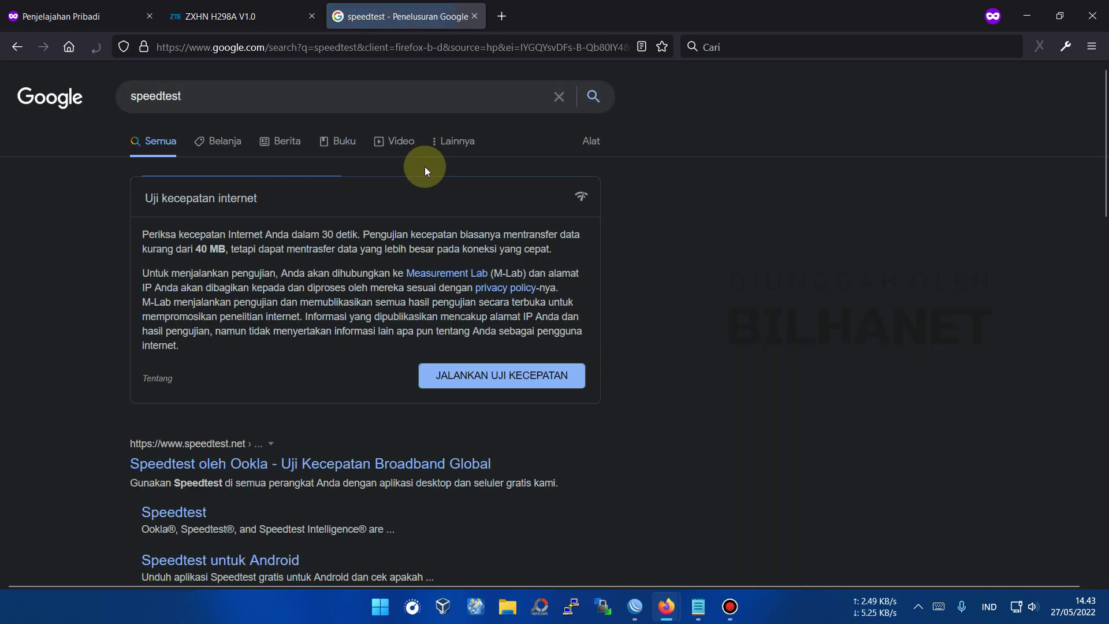
{"action": "left_click", "coordinate": [491, 376]}
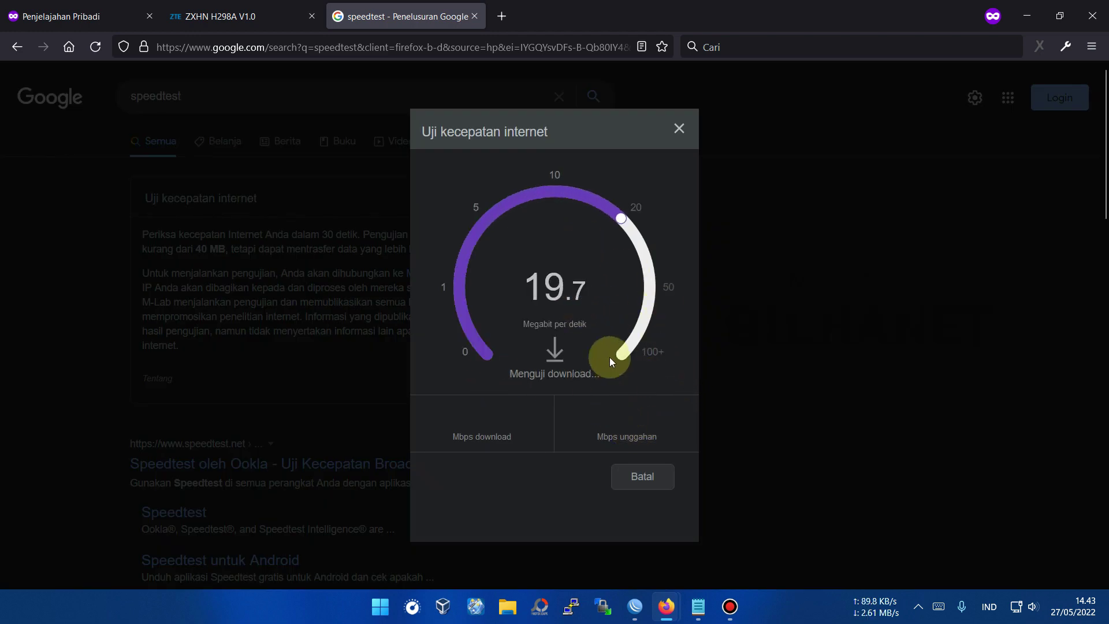
{"action": "left_click", "coordinate": [635, 607]}
{"action": "left_click_drag", "start_coordinate": [376, 149], "coordinate": [321, 71]}
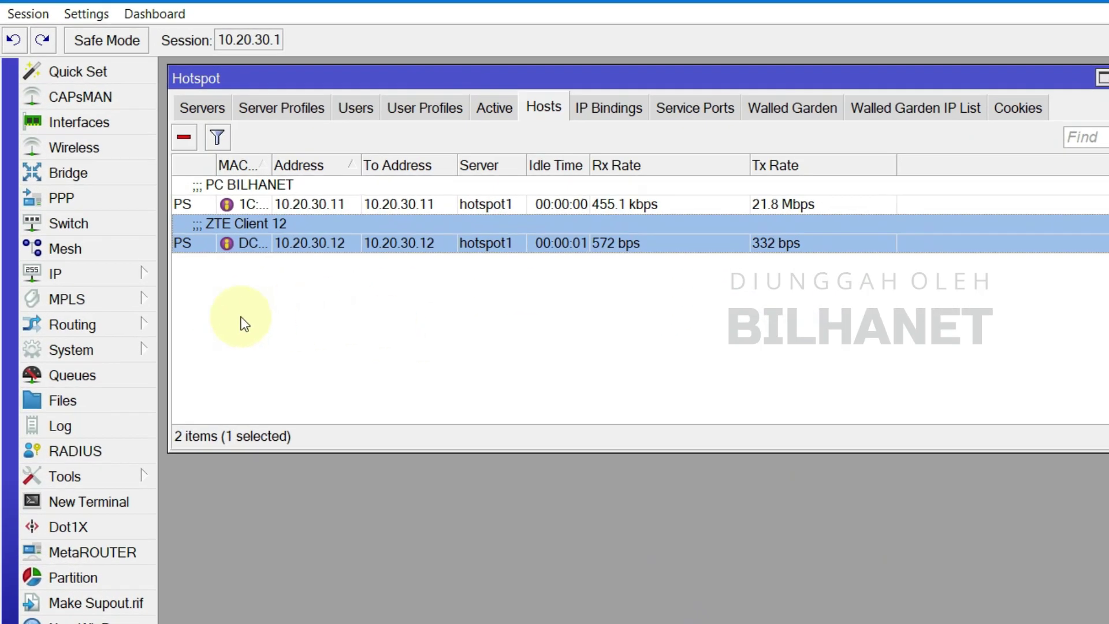
- Open the Queue List and start adding a new simple queue
{"action": "left_click", "coordinate": [86, 373]}
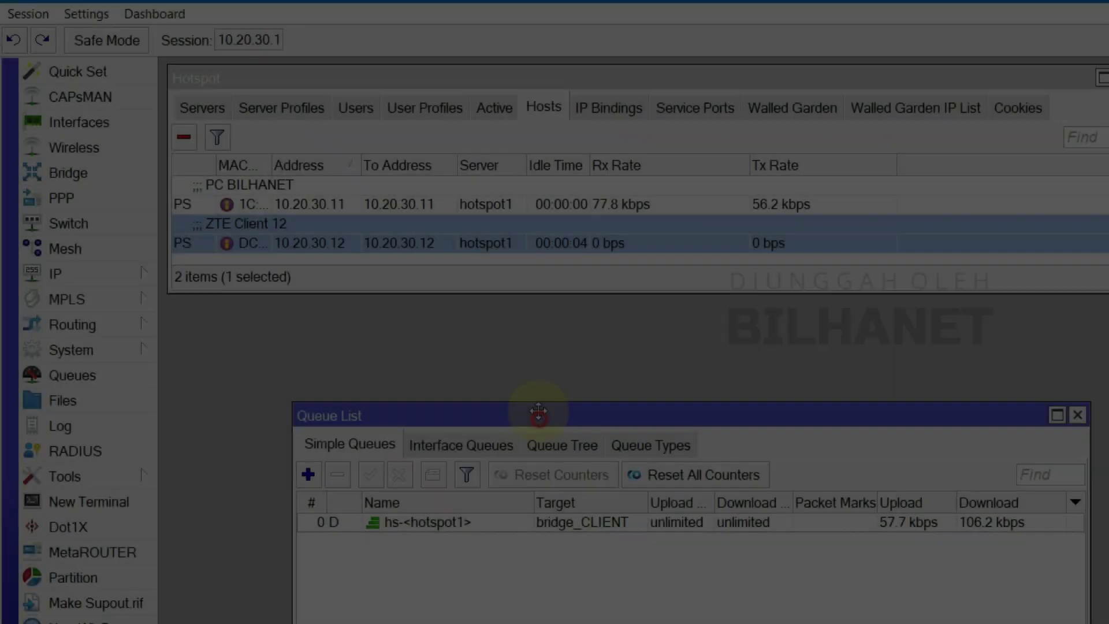
{"action": "left_click_drag", "start_coordinate": [538, 412], "coordinate": [512, 312]}
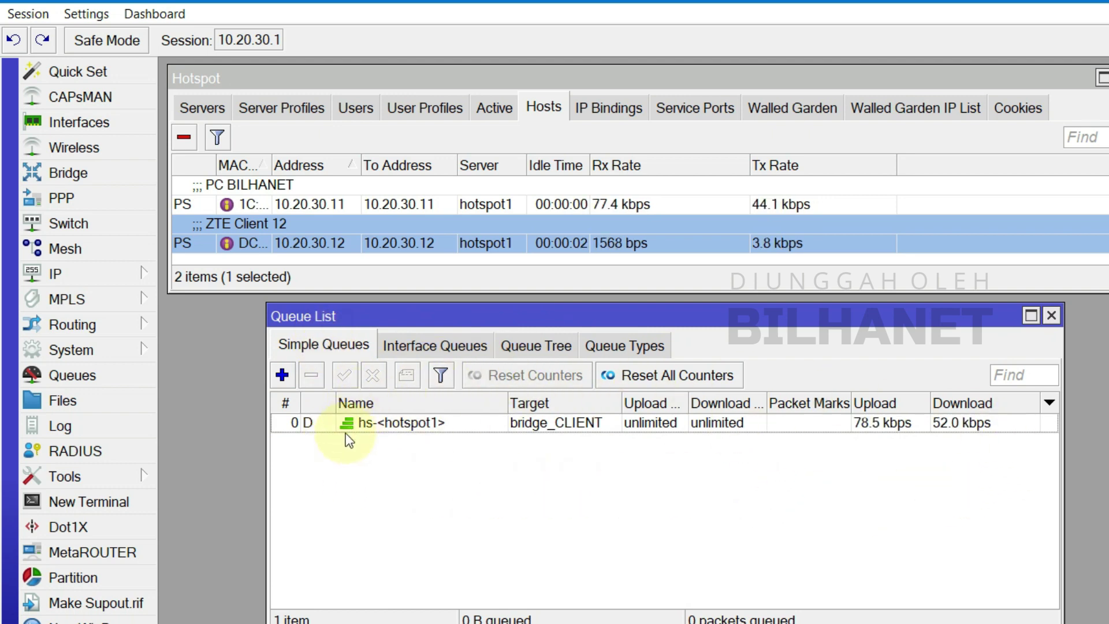
{"action": "left_click", "coordinate": [388, 425]}
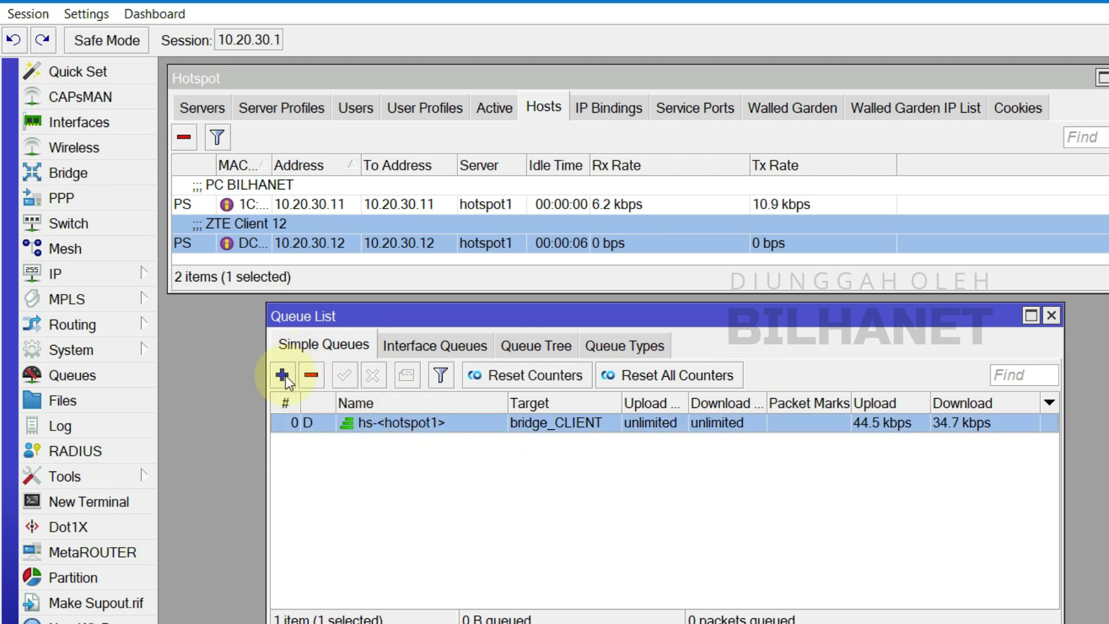
{"action": "left_click", "coordinate": [283, 376]}
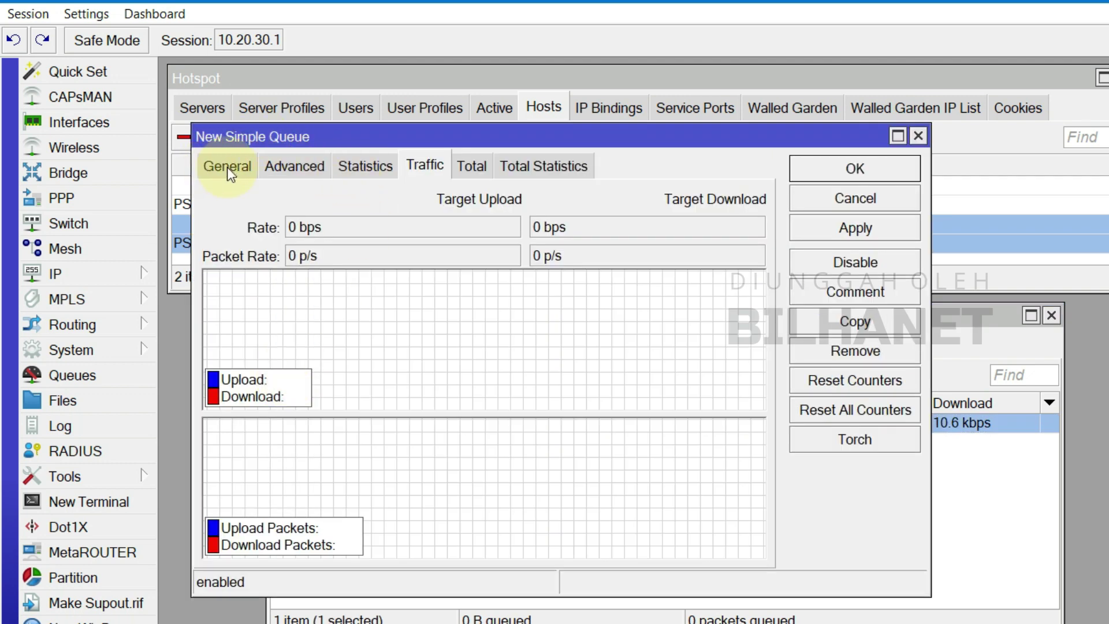
{"action": "left_click", "coordinate": [227, 167]}
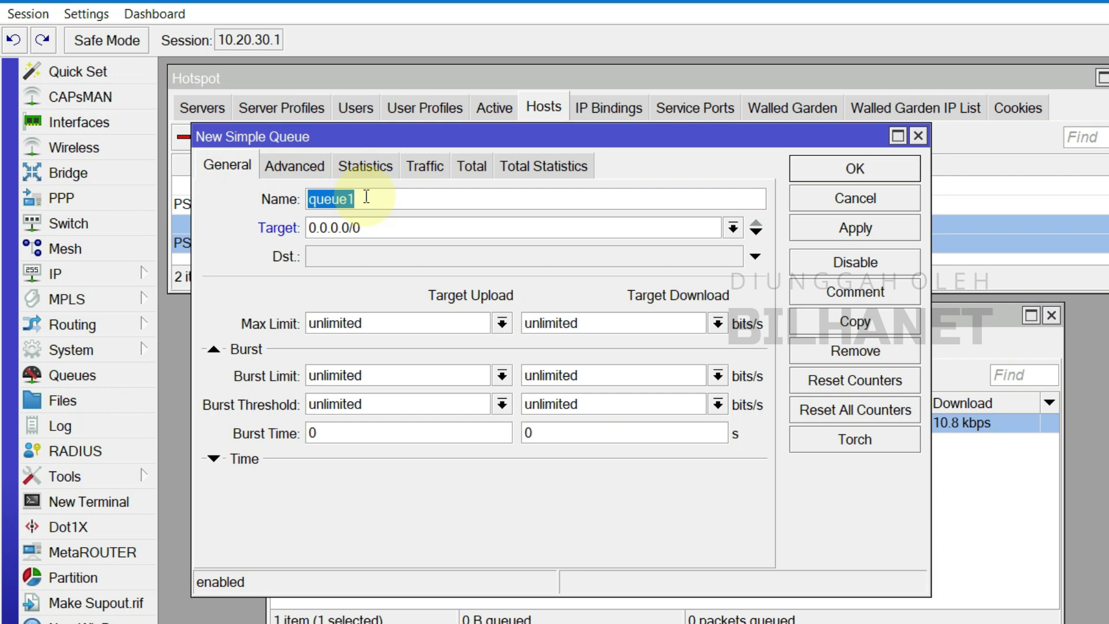
- Name the queue ZTE-H298A and set its target to 10.20.30.12
{"action": "type", "text": "ZTE-H298A"}
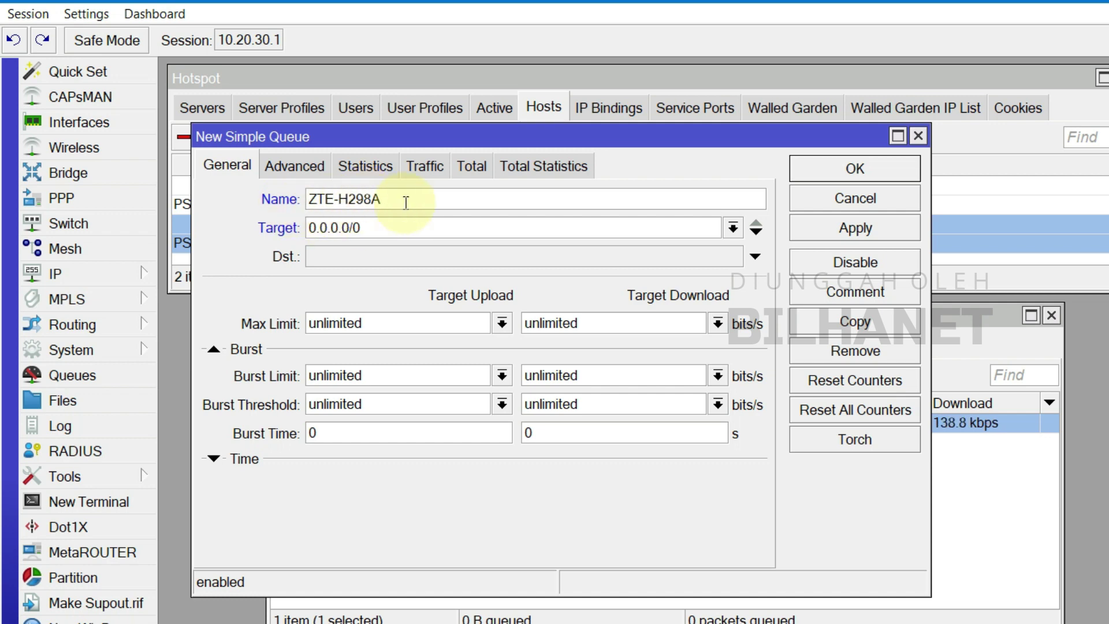
{"action": "left_click_drag", "start_coordinate": [404, 199], "coordinate": [277, 199]}
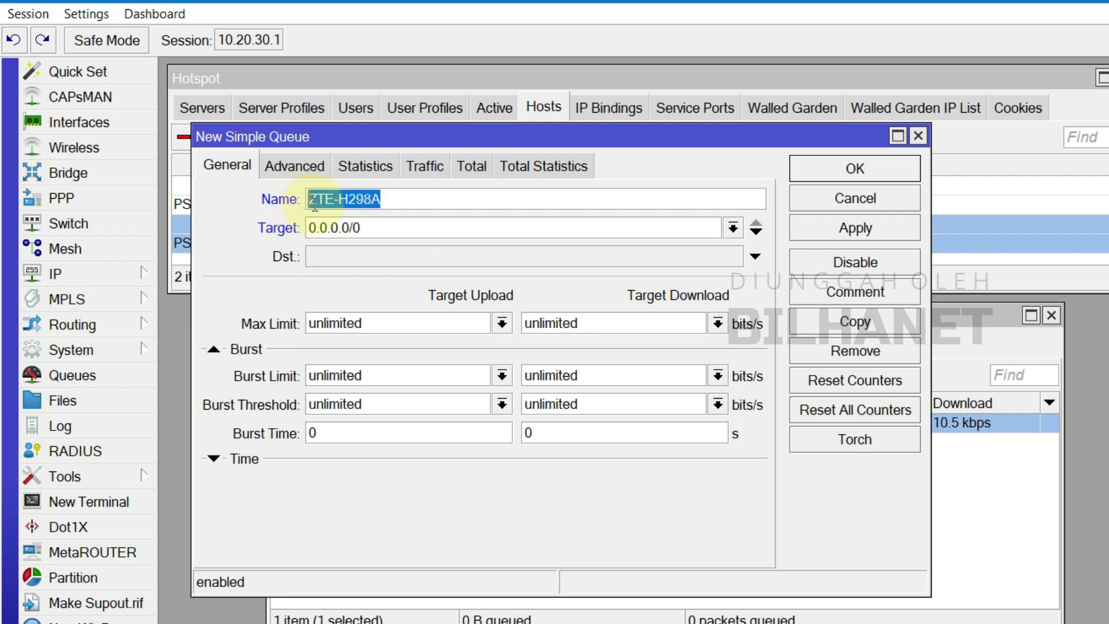
{"action": "left_click", "coordinate": [441, 203]}
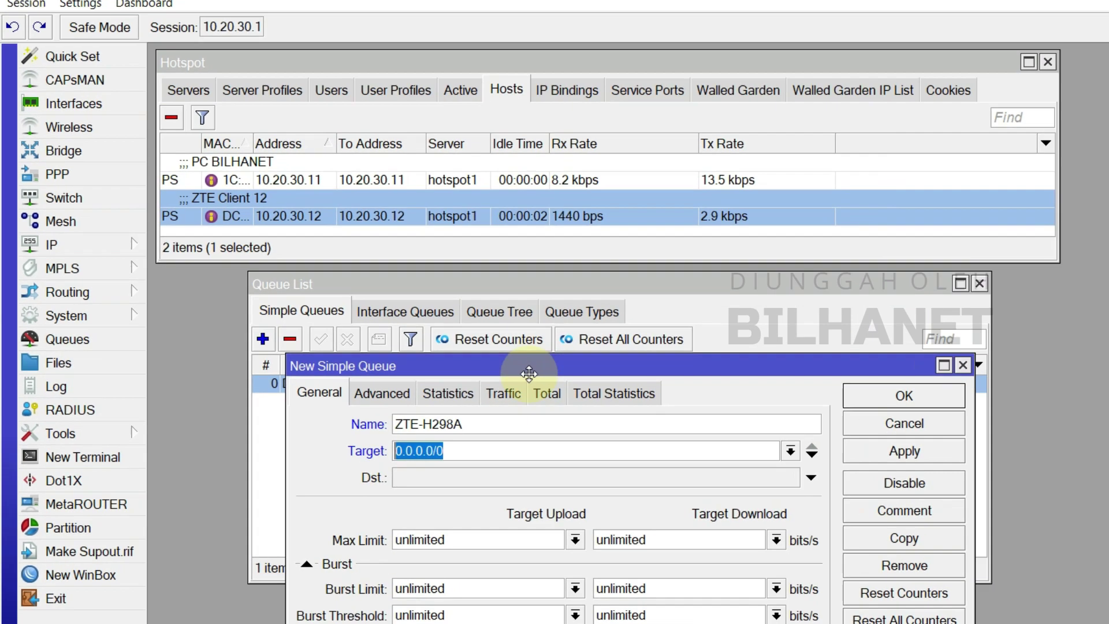
{"action": "left_click_drag", "start_coordinate": [483, 364], "coordinate": [514, 263]}
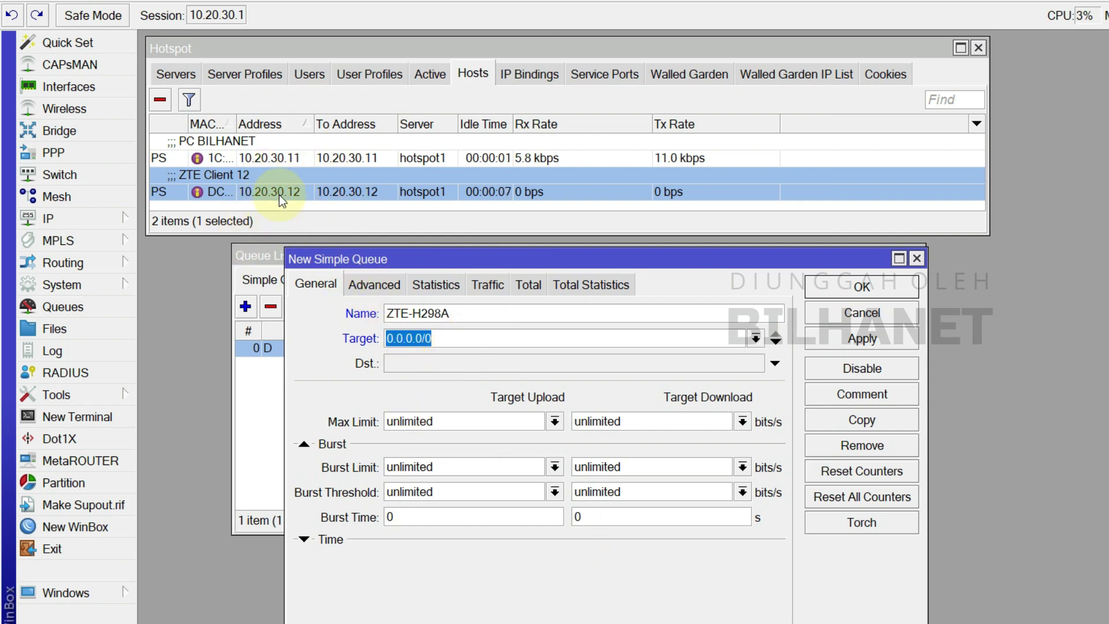
{"action": "type", "text": "10.20"}
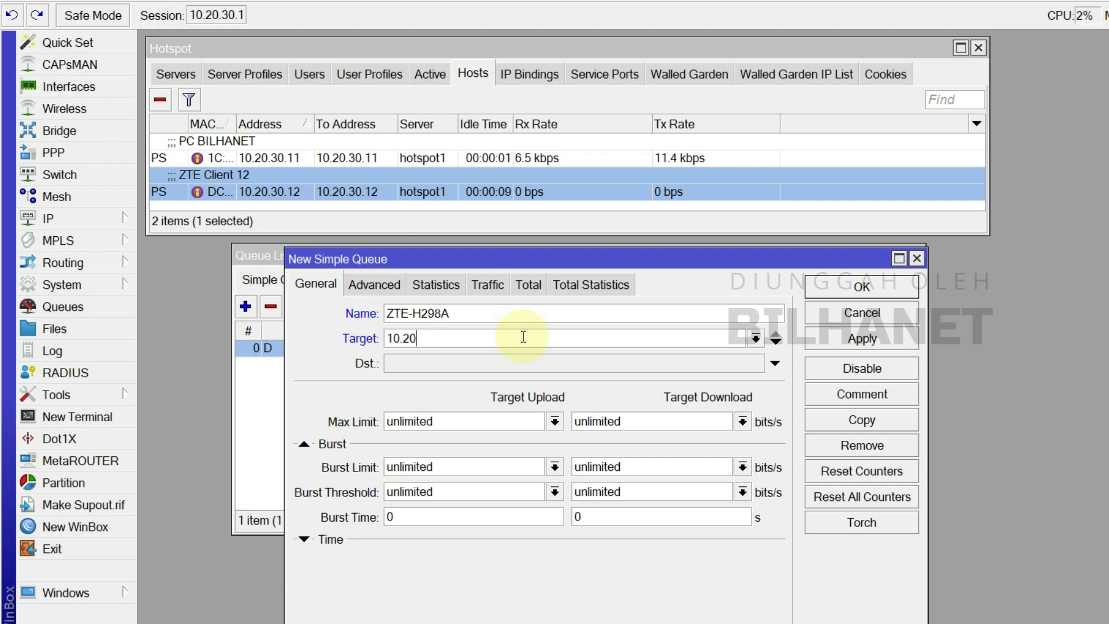
{"action": "type", "text": ".30.12"}
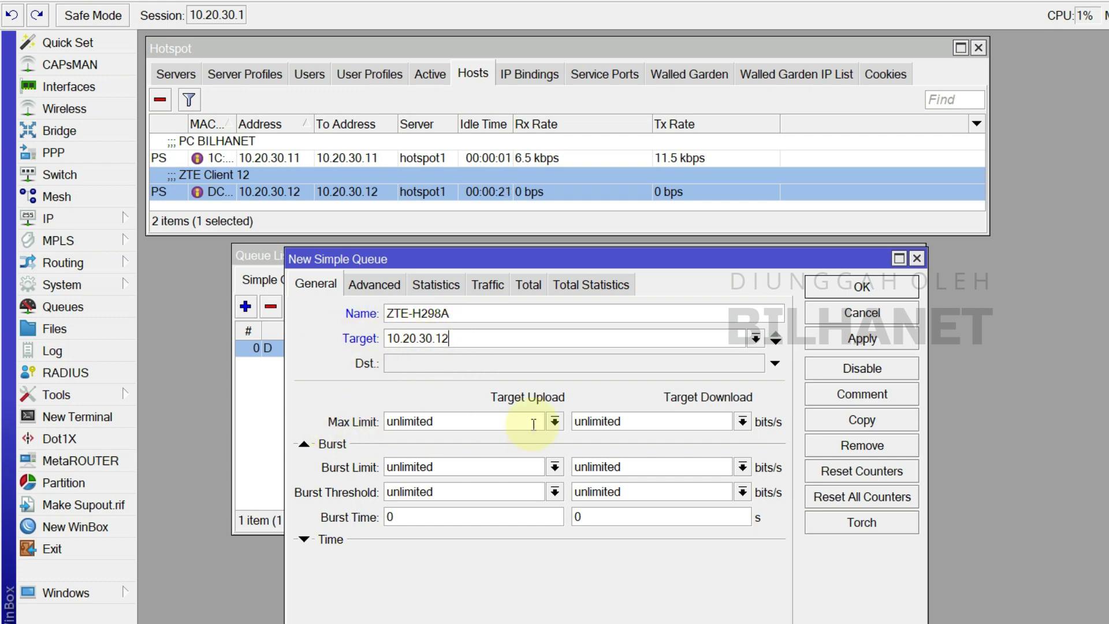
- Set the queue's max limit to 2M upload and 3M download
{"action": "left_click", "coordinate": [554, 421]}
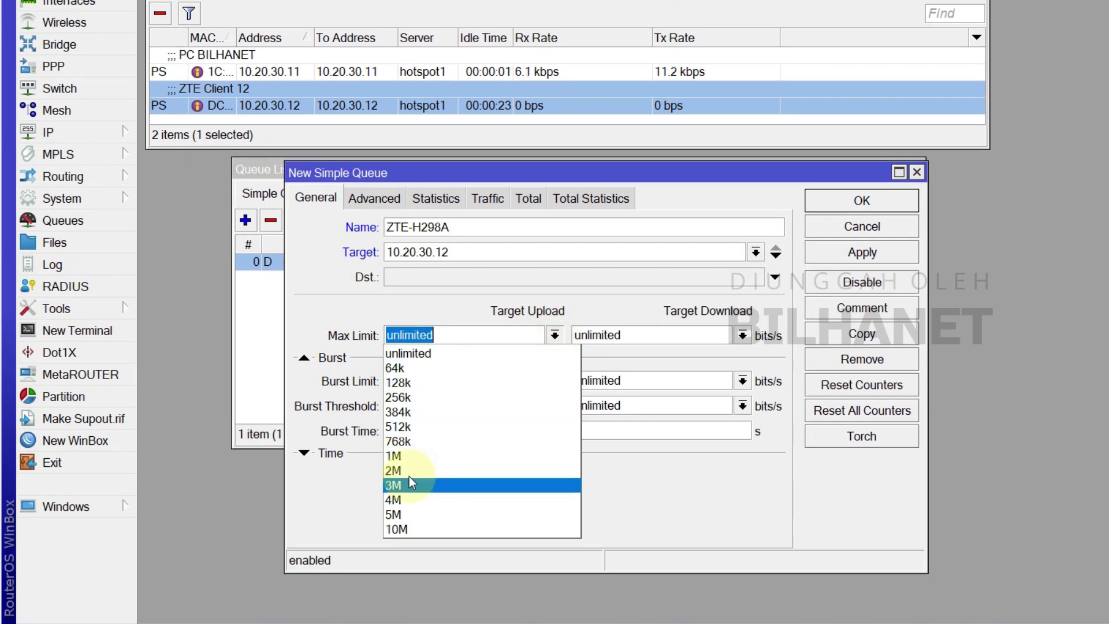
{"action": "left_click", "coordinate": [421, 470]}
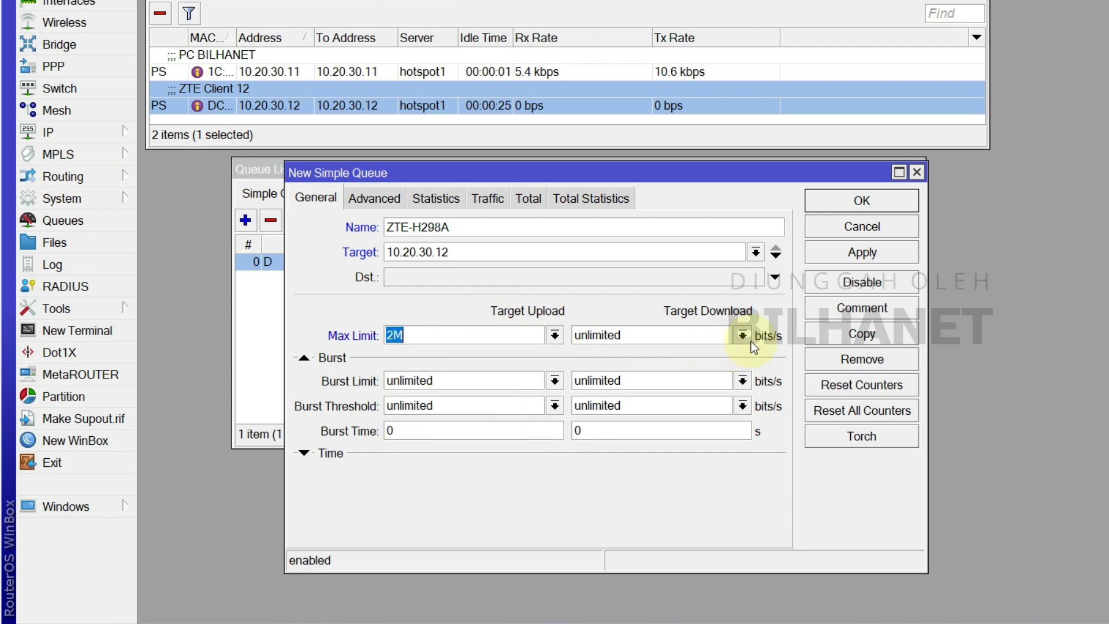
{"action": "left_click", "coordinate": [742, 335]}
{"action": "left_click", "coordinate": [594, 482]}
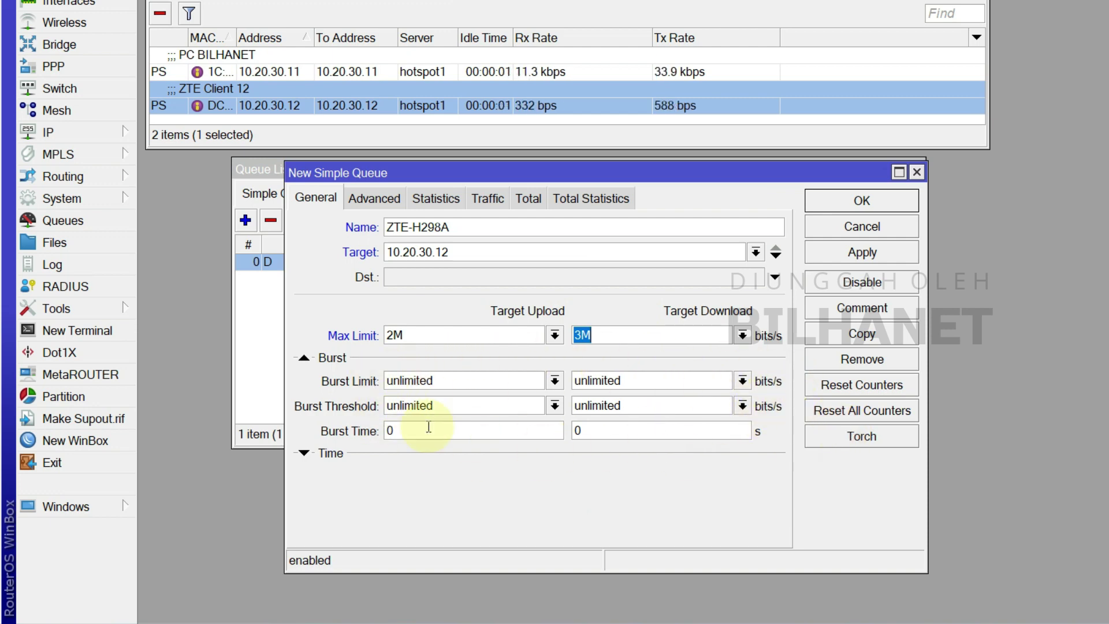
- Keep the parent queue as none in Advanced settings and apply the ZTE-H298A queue
{"action": "left_click", "coordinate": [388, 199]}
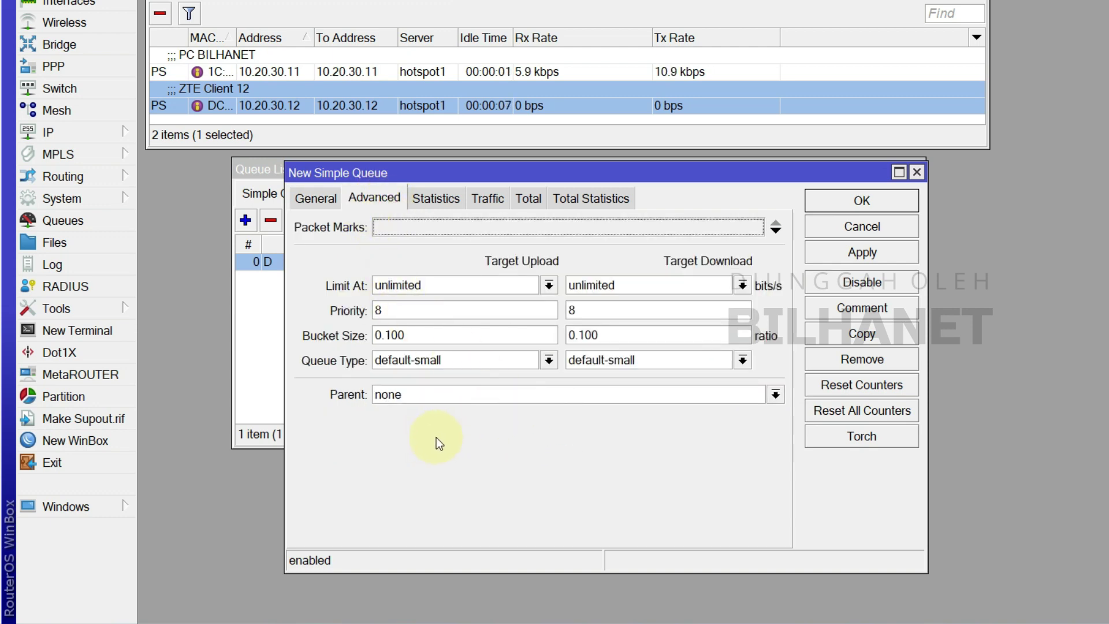
{"action": "left_click", "coordinate": [404, 392]}
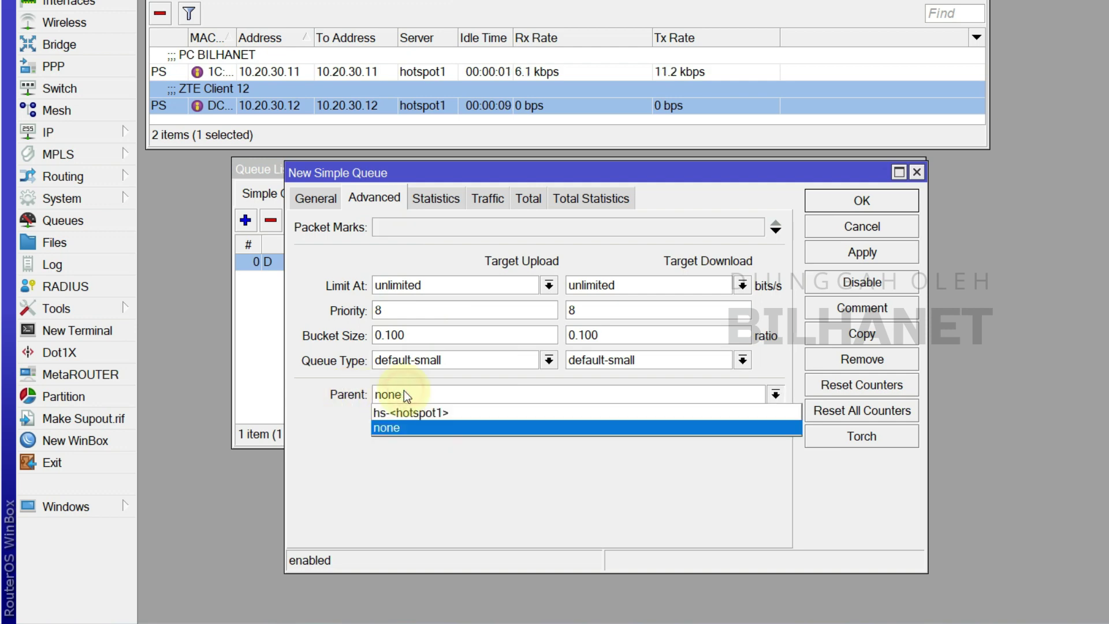
{"action": "left_click", "coordinate": [407, 430]}
{"action": "left_click", "coordinate": [387, 395]}
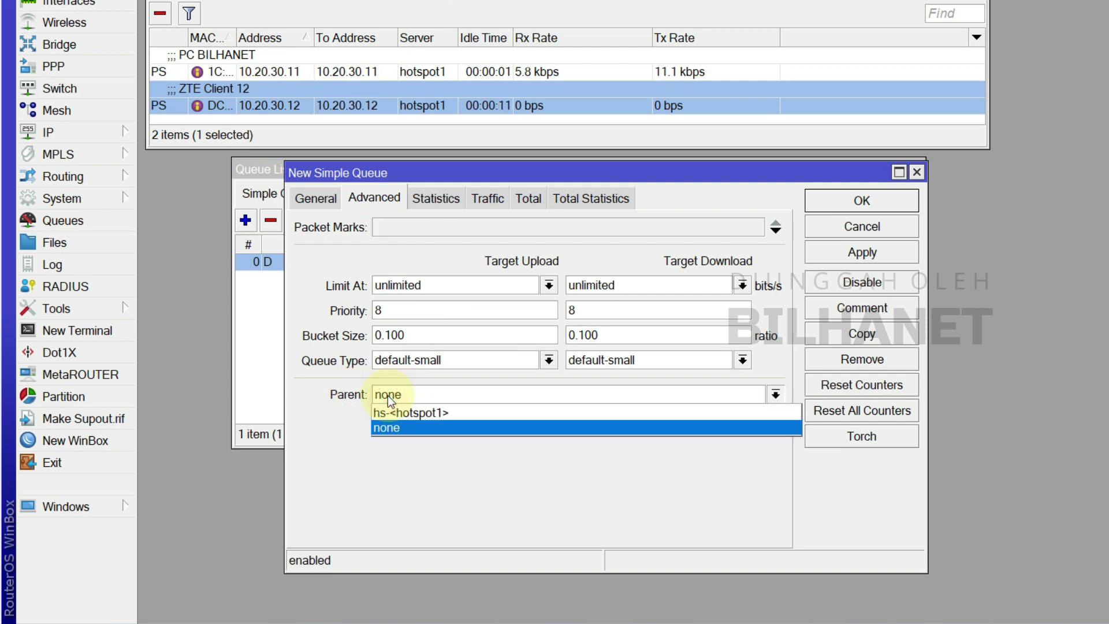
{"action": "left_click", "coordinate": [386, 428]}
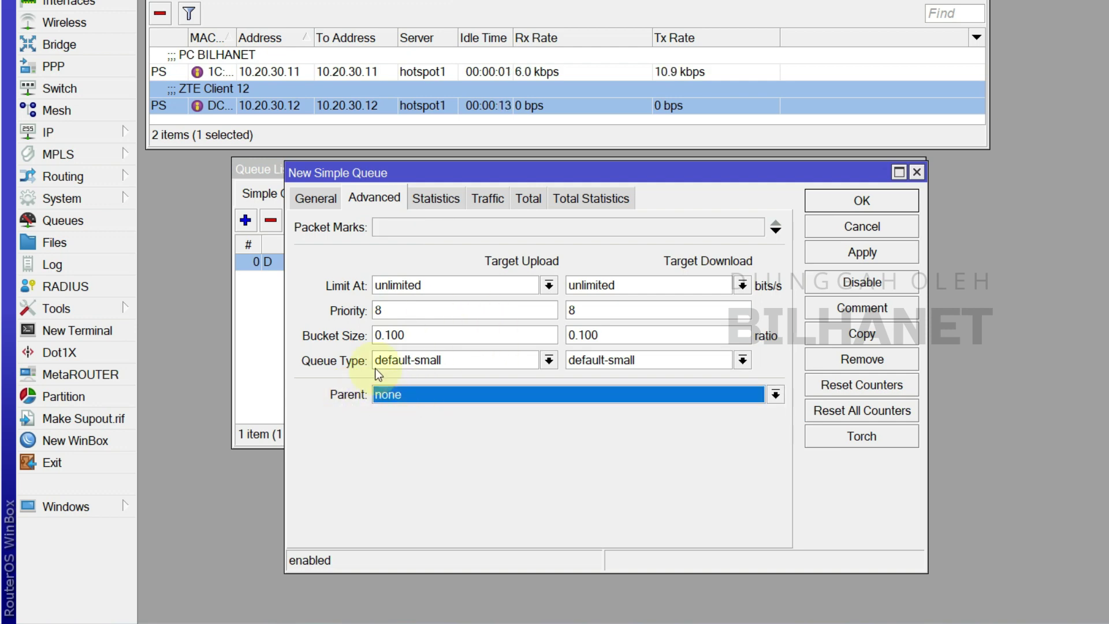
{"action": "left_click", "coordinate": [321, 203]}
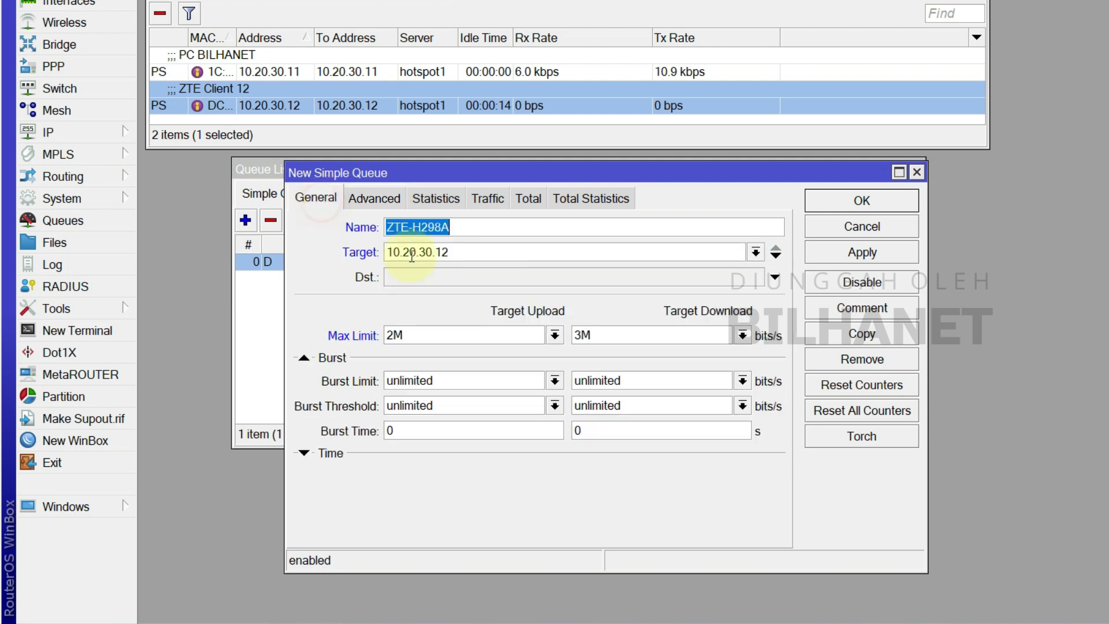
{"action": "left_click", "coordinate": [889, 254]}
{"action": "left_click", "coordinate": [877, 203]}
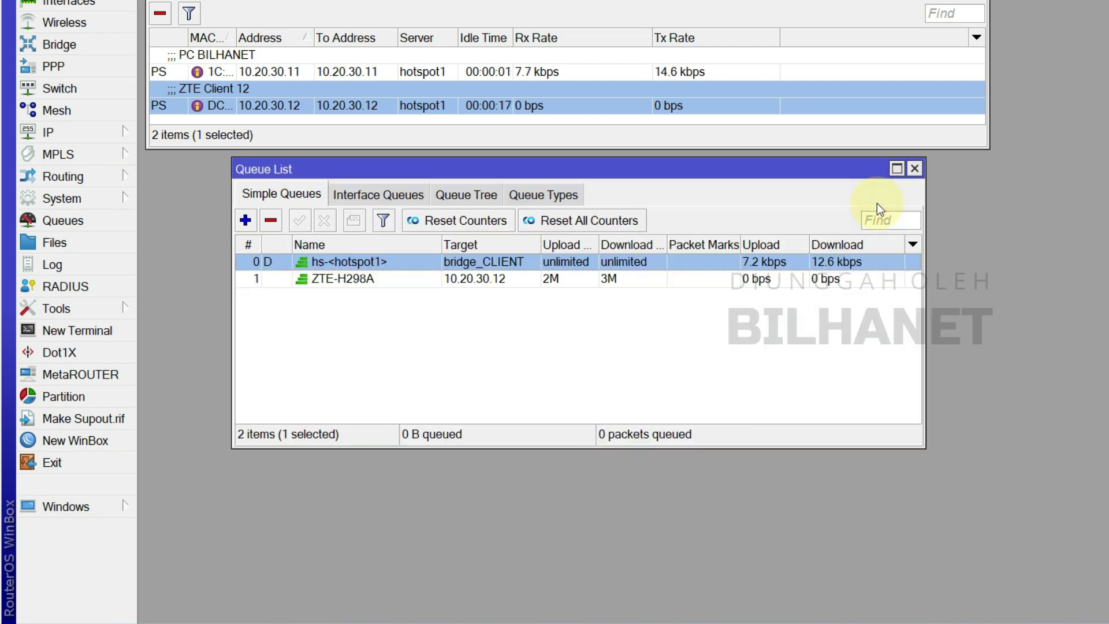
{"action": "left_click", "coordinate": [390, 278]}
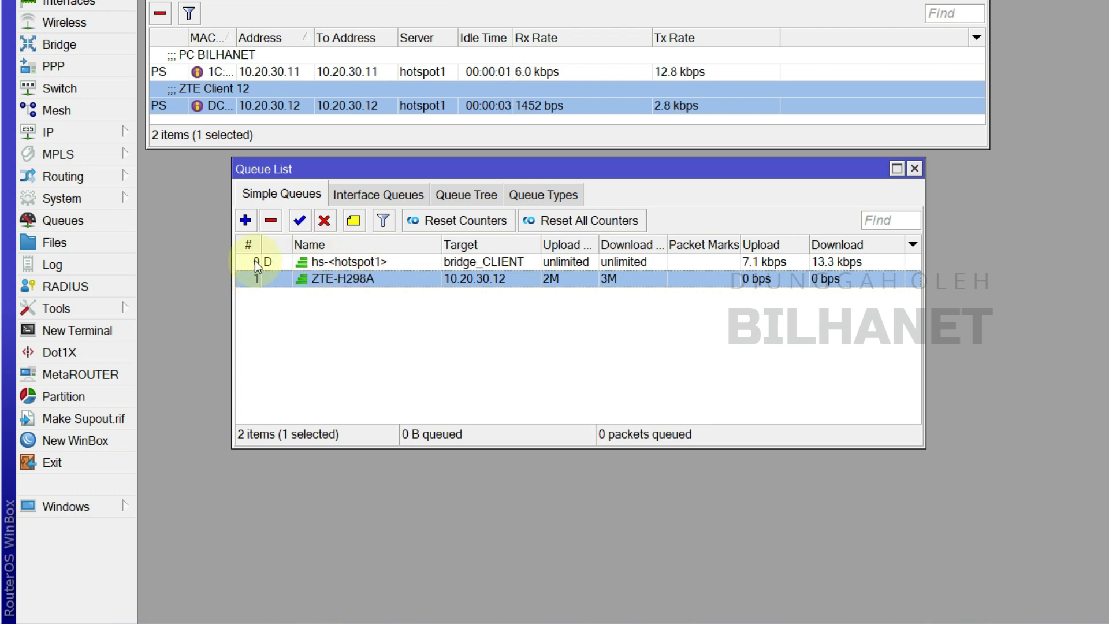
{"action": "left_click_drag", "start_coordinate": [347, 280], "coordinate": [356, 256]}
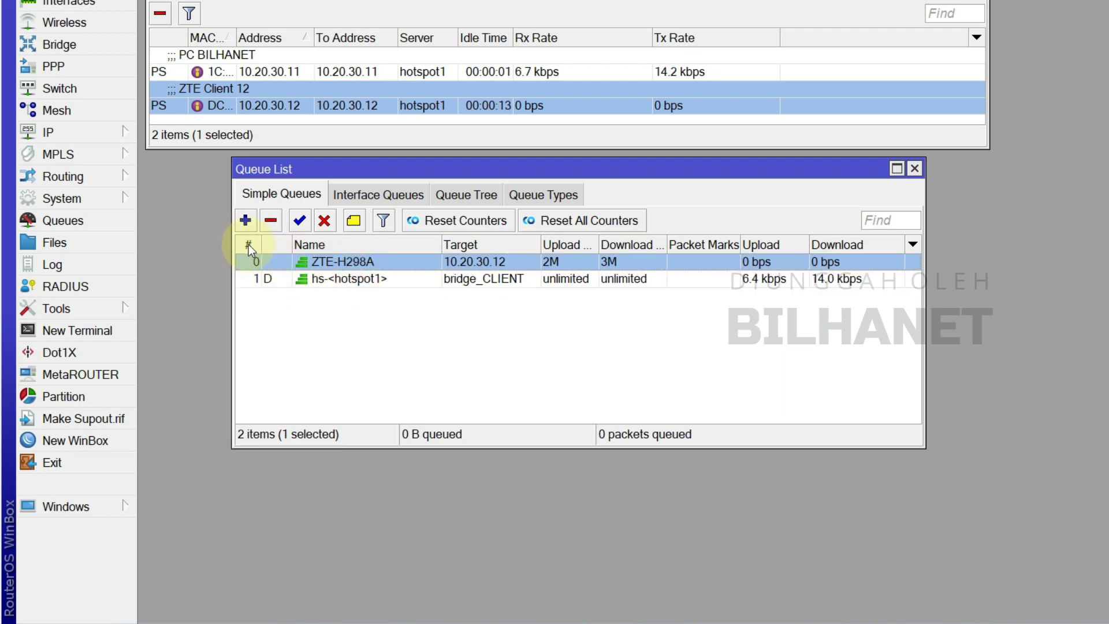
{"action": "left_click", "coordinate": [354, 276]}
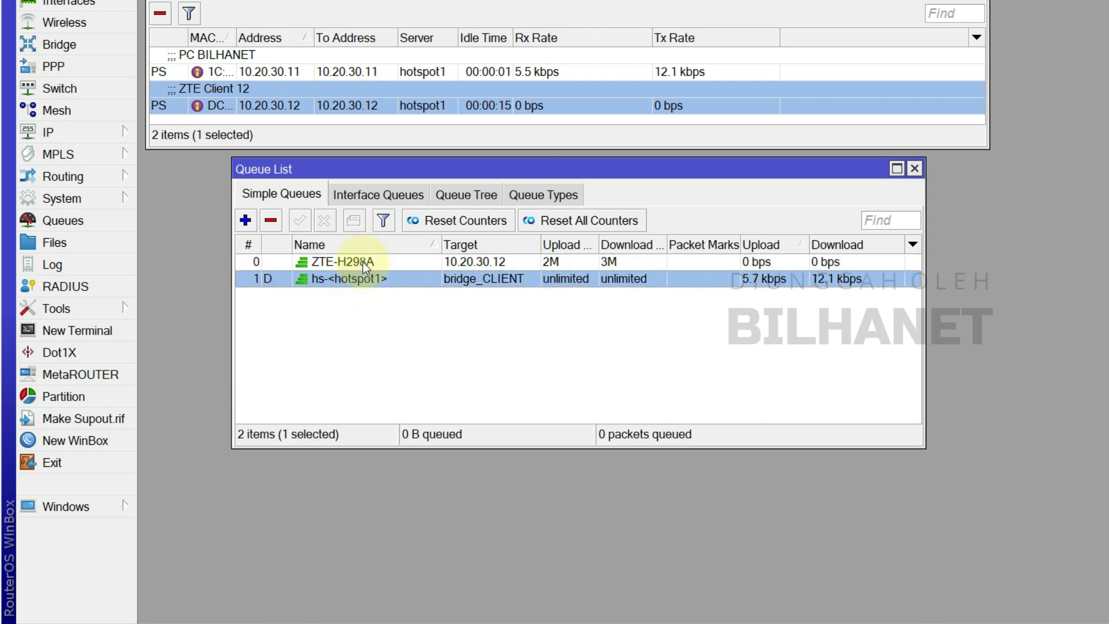
{"action": "left_click", "coordinate": [362, 262]}
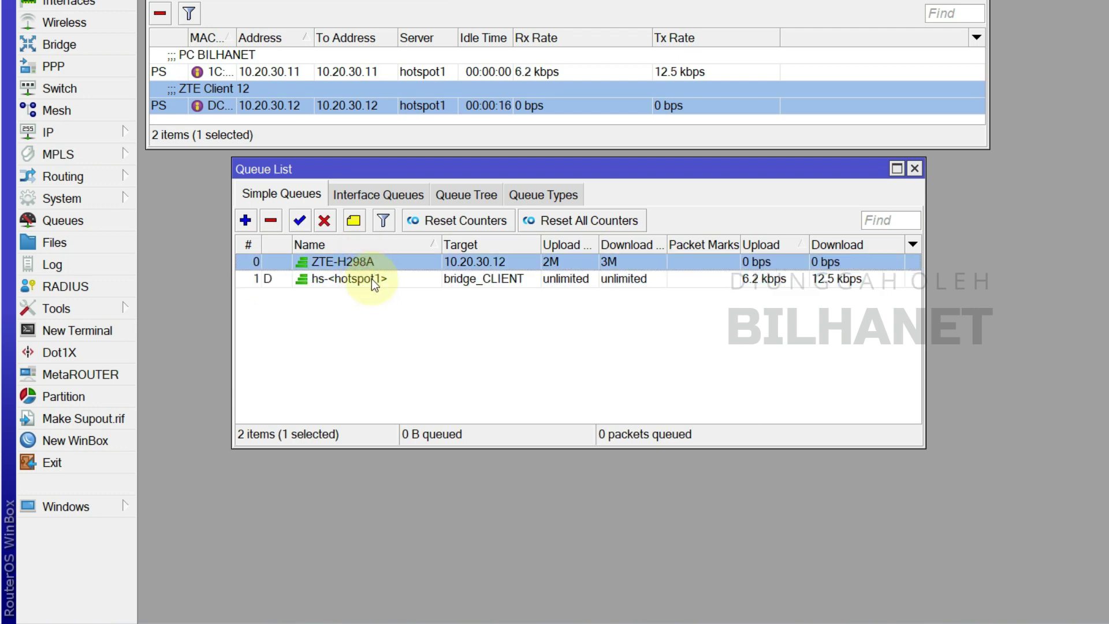
{"action": "mouse_move", "coordinate": [344, 261]}
{"action": "left_mouse_down"}
{"action": "mouse_move", "coordinate": [349, 294]}
{"action": "mouse_move", "coordinate": [362, 262]}
{"action": "left_mouse_up"}
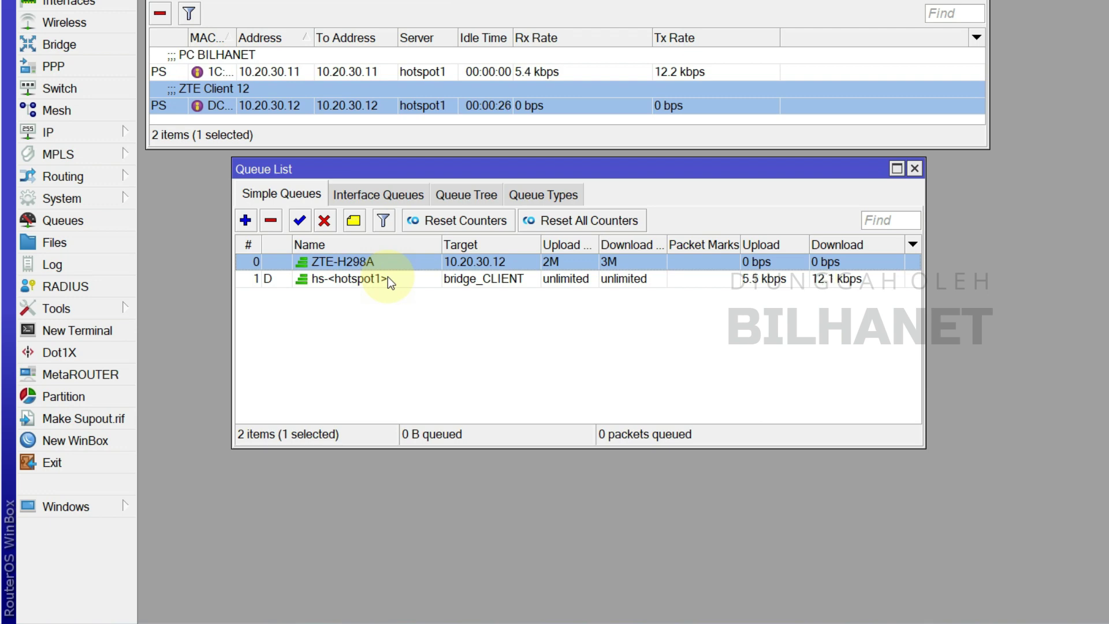
{"action": "left_click", "coordinate": [335, 280]}
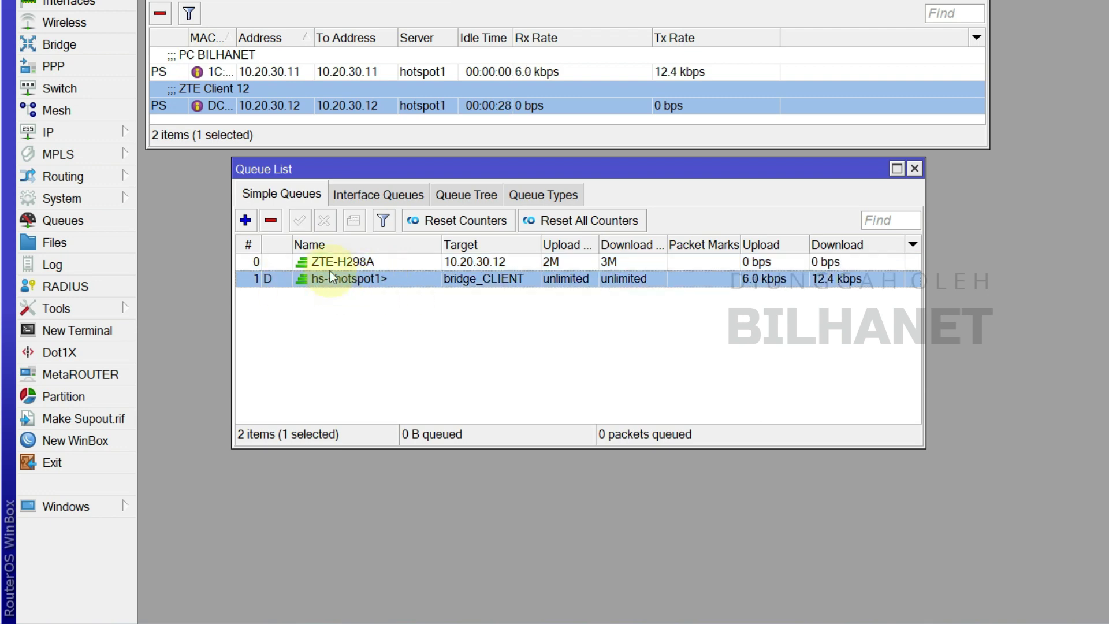
{"action": "left_click", "coordinate": [352, 261]}
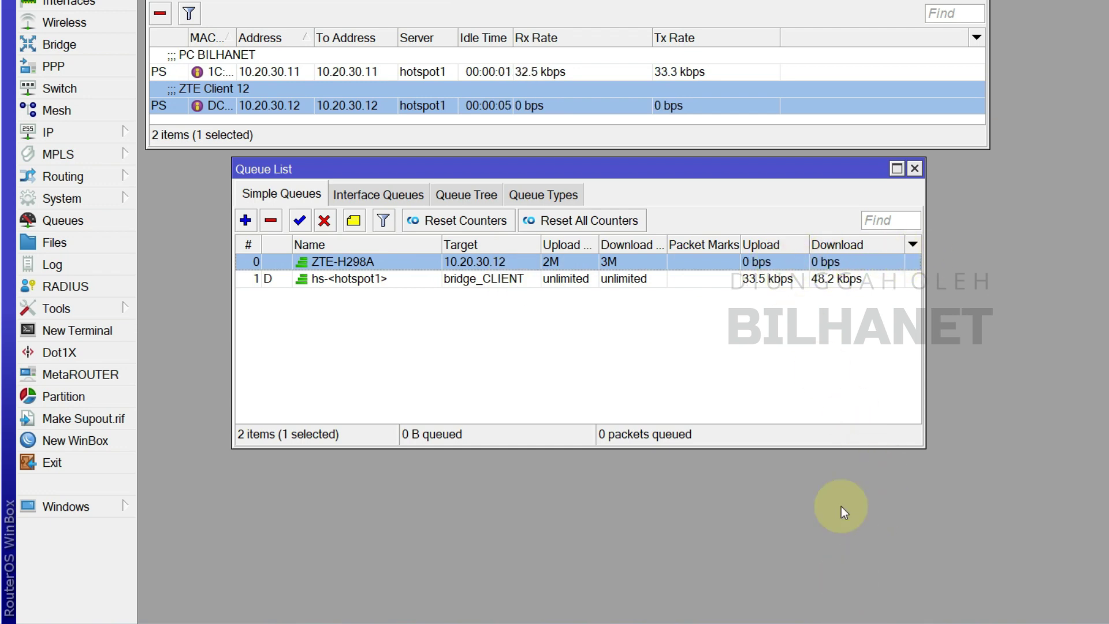
- Close Google's test result, start a Speedtest by Ookla run on speedtest.net, then return to WinBox
{"action": "left_click", "coordinate": [854, 485]}
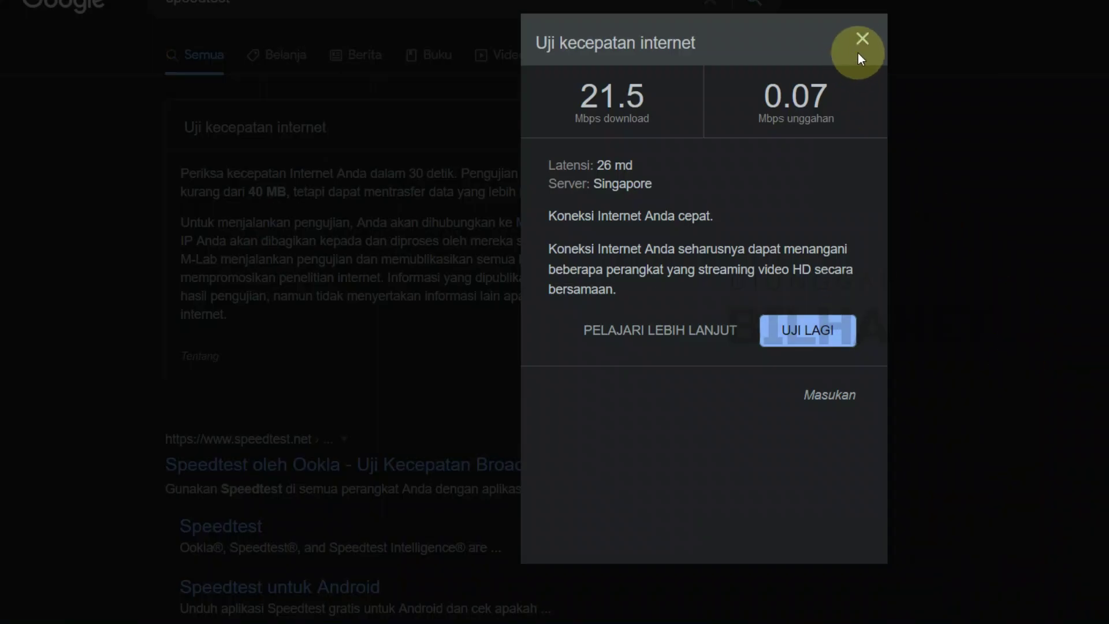
{"action": "left_click", "coordinate": [178, 301]}
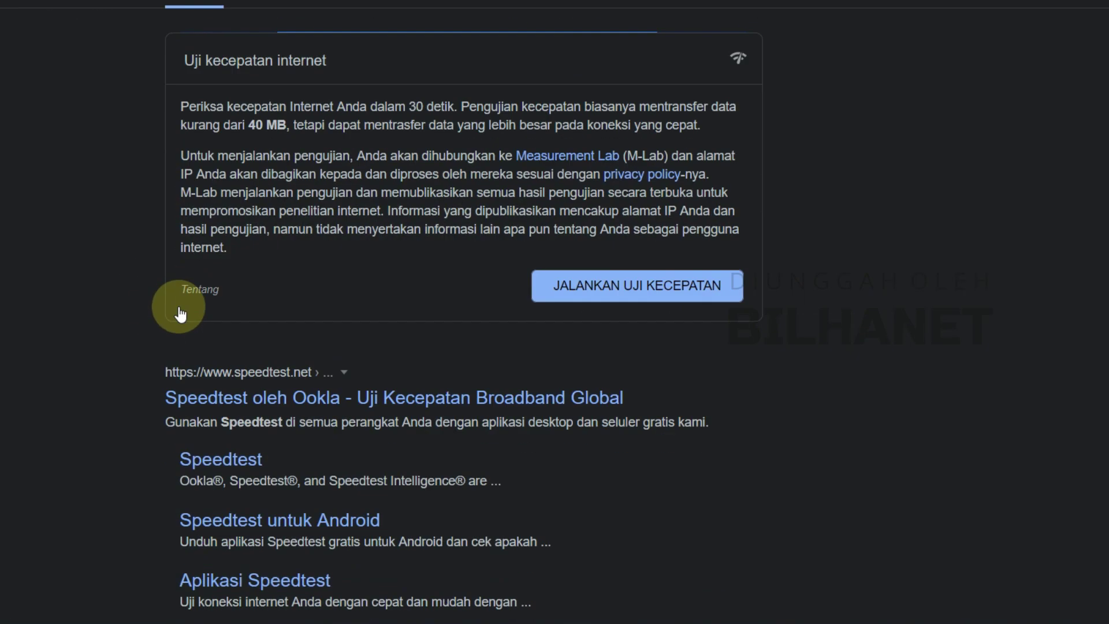
{"action": "scroll", "coordinate": [248, 285], "scroll_direction": "down", "scroll_amount": 3}
{"action": "left_click", "coordinate": [294, 283]}
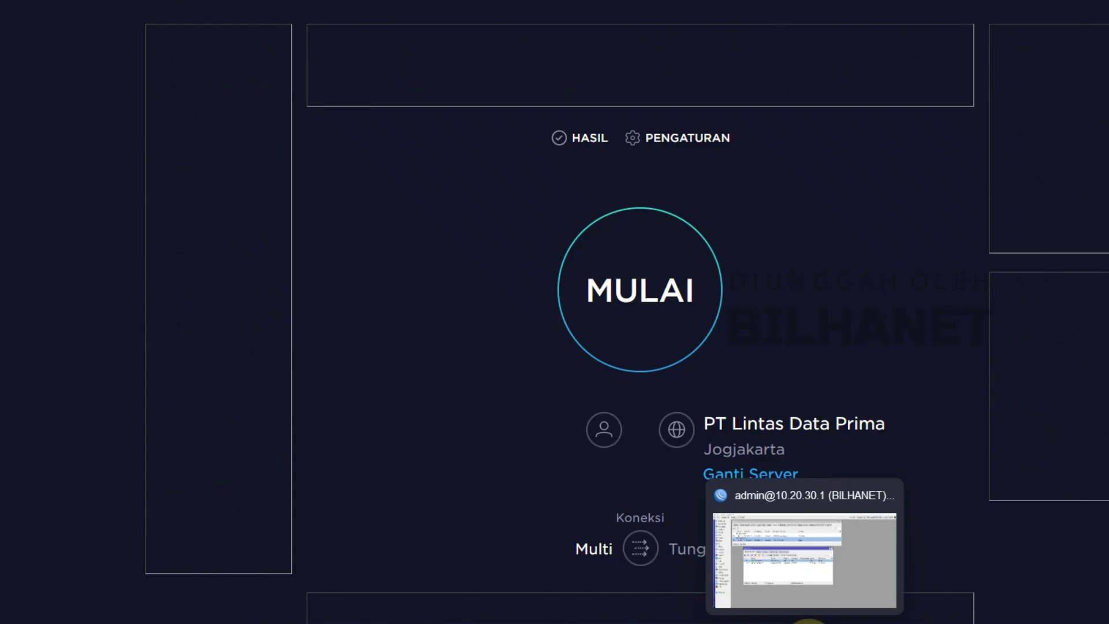
{"action": "left_click", "coordinate": [627, 294]}
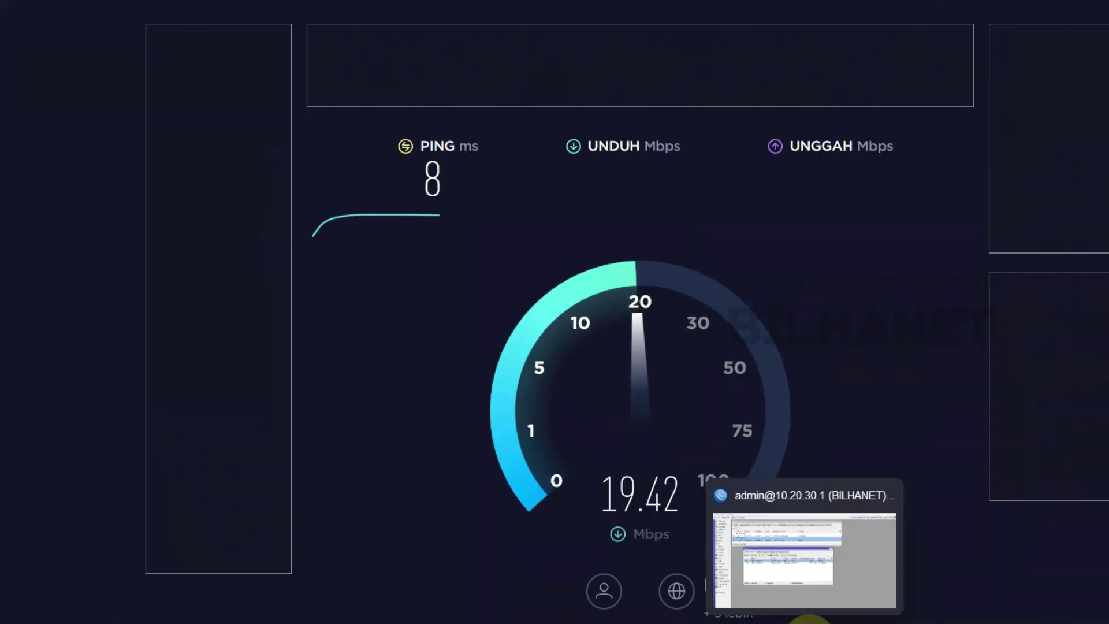
{"action": "left_click", "coordinate": [804, 549]}
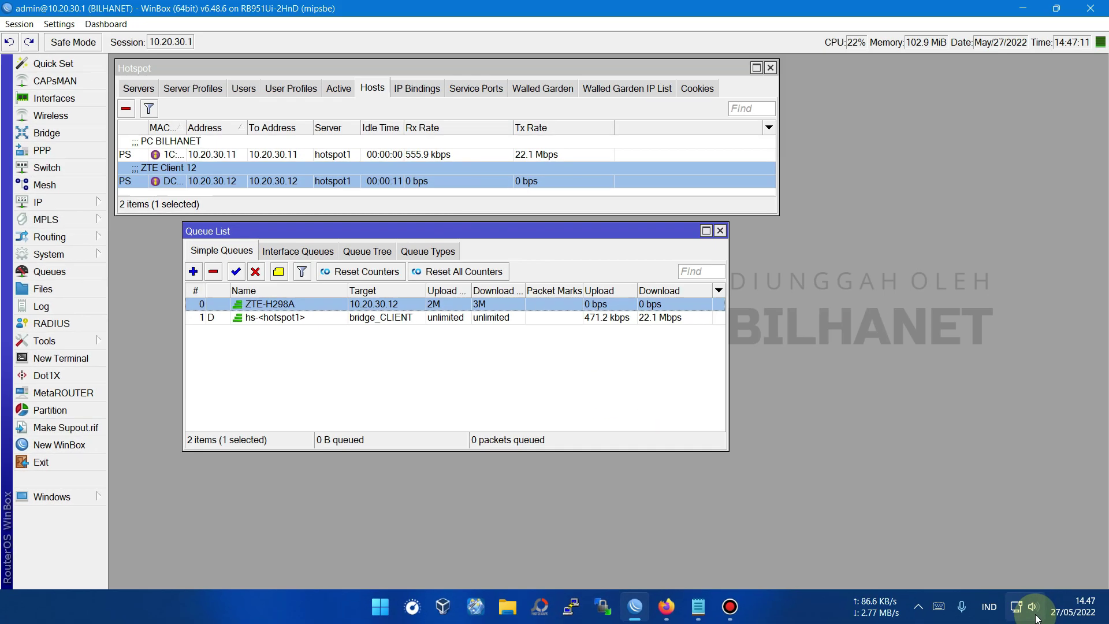
- Check the PC's active connections: BILHA.NET, H298A_CD0F_2.4G and Ethernet 2
{"action": "mouse_move", "coordinate": [1015, 610]}
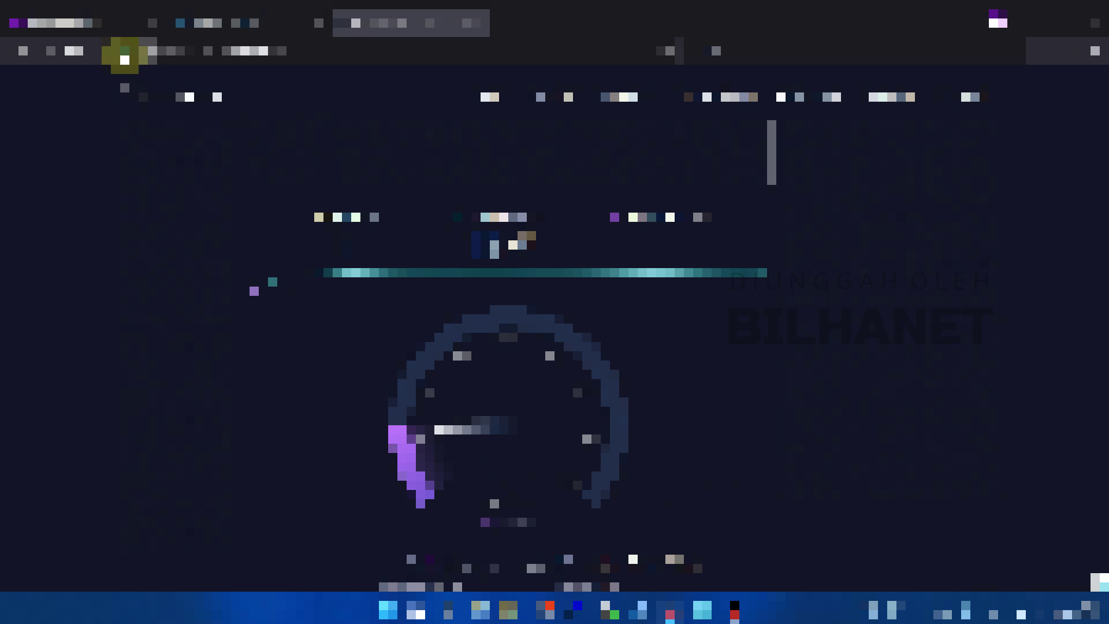
- Reconnect WinBox to the router and select the ZTE-H298A queue to watch its rates
{"action": "left_click", "coordinate": [1023, 606]}
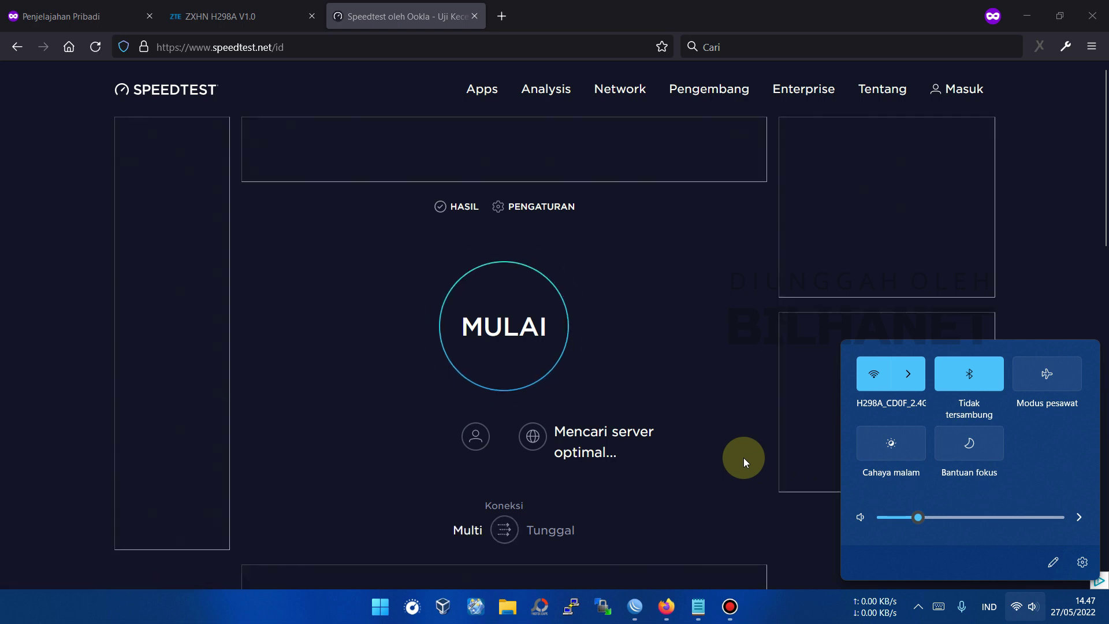
{"action": "mouse_move", "coordinate": [639, 612]}
{"action": "left_click", "coordinate": [620, 563]}
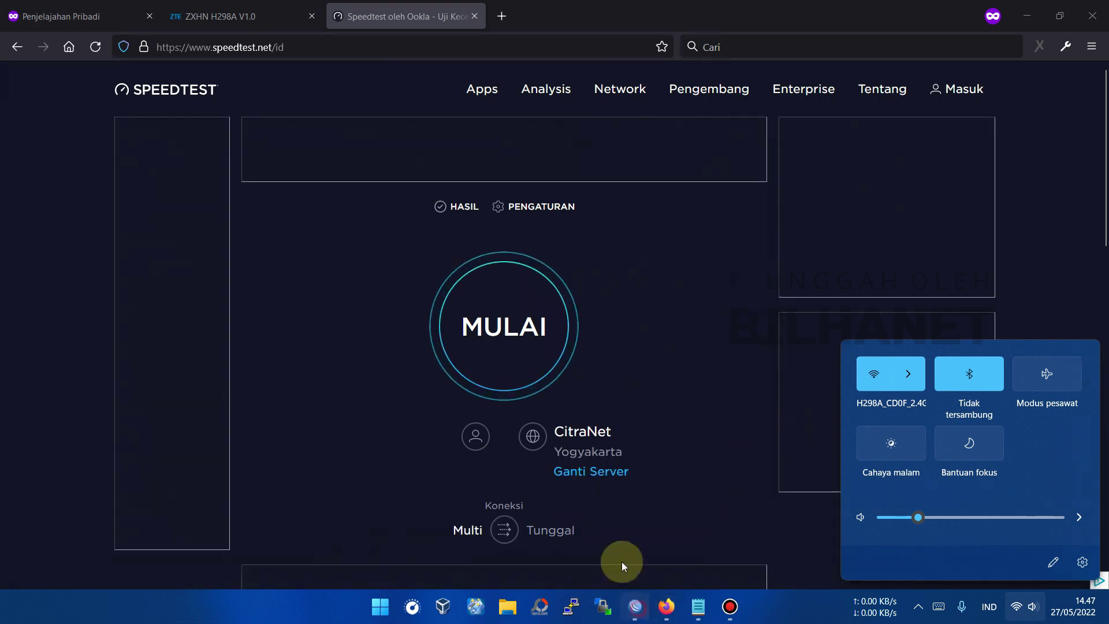
{"action": "left_click", "coordinate": [615, 110]}
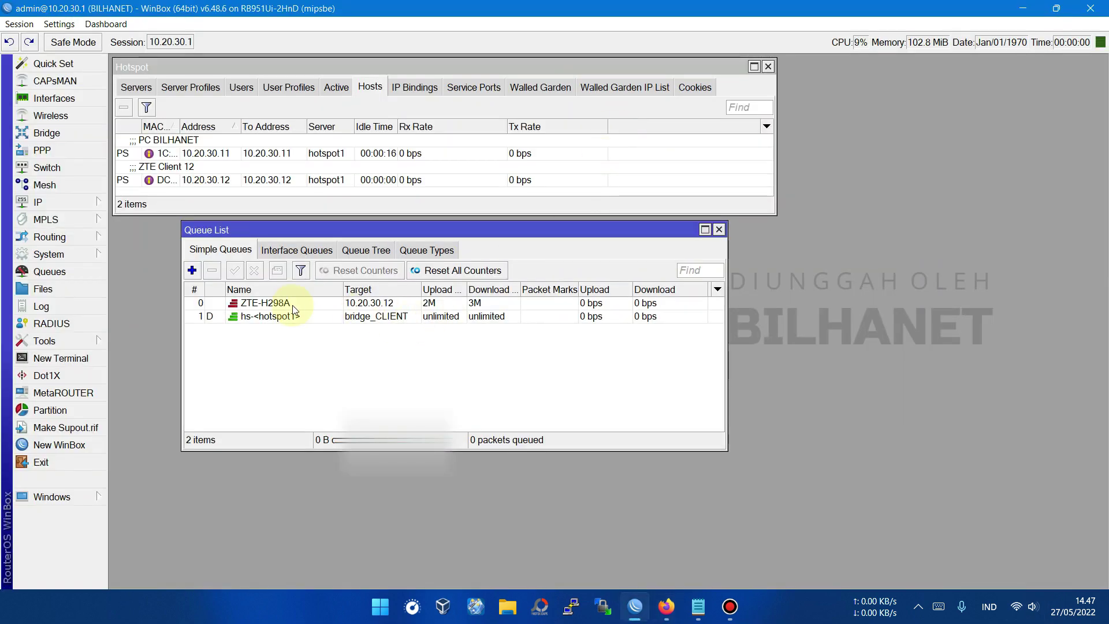
{"action": "left_click", "coordinate": [267, 302]}
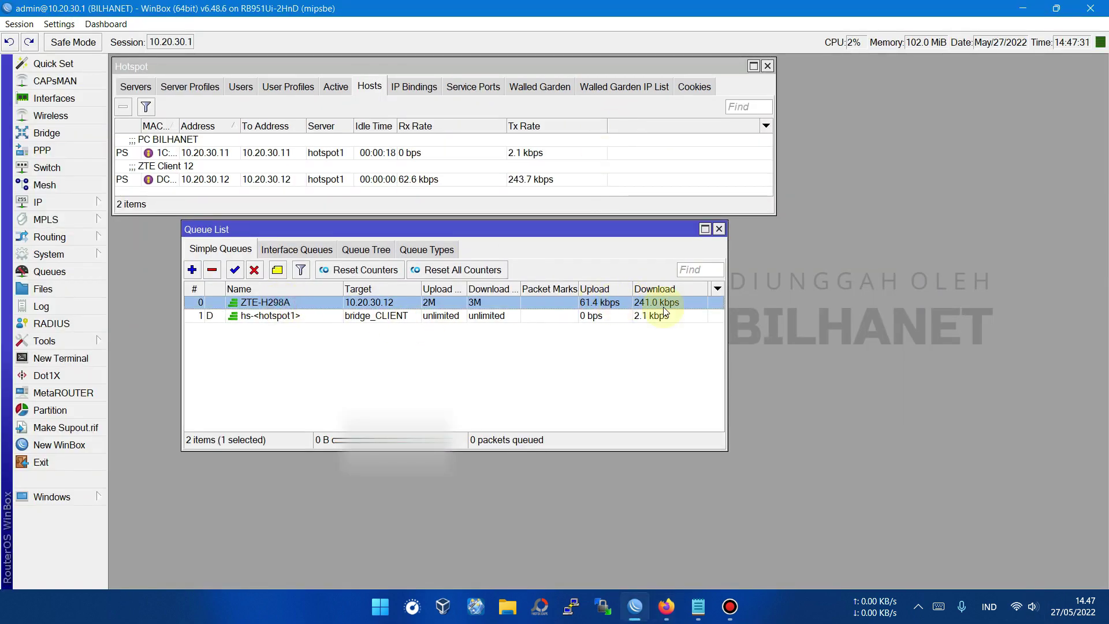
- Run a new speedtest.net test through the ZTE router and compare it with the ZTE-H298A queue rates
{"action": "left_click", "coordinate": [666, 607]}
{"action": "left_click", "coordinate": [742, 540]}
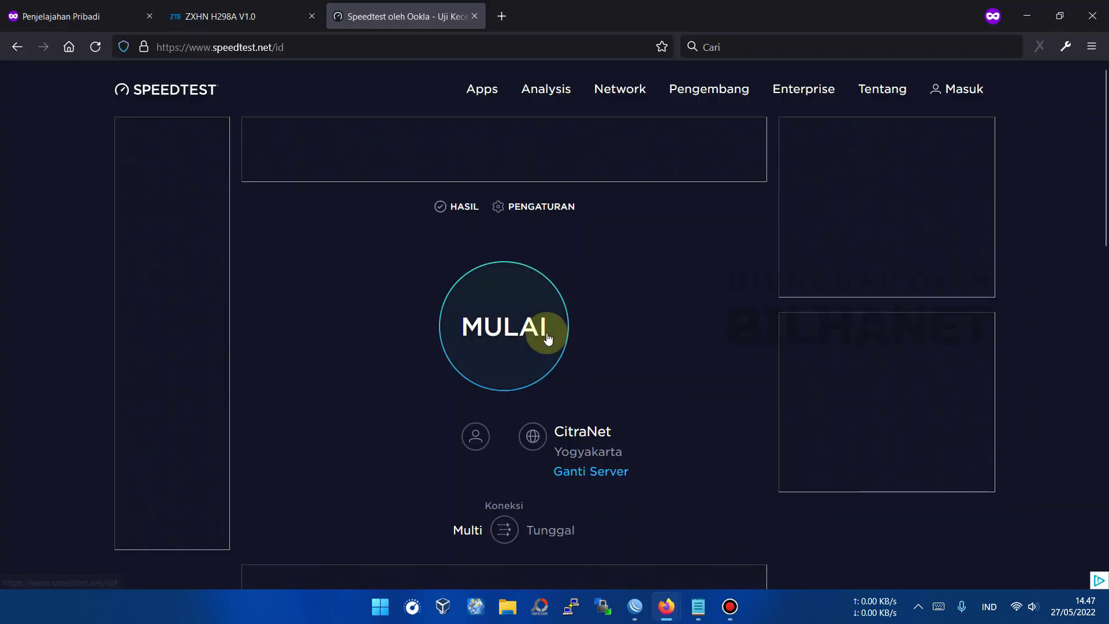
{"action": "left_click", "coordinate": [525, 334]}
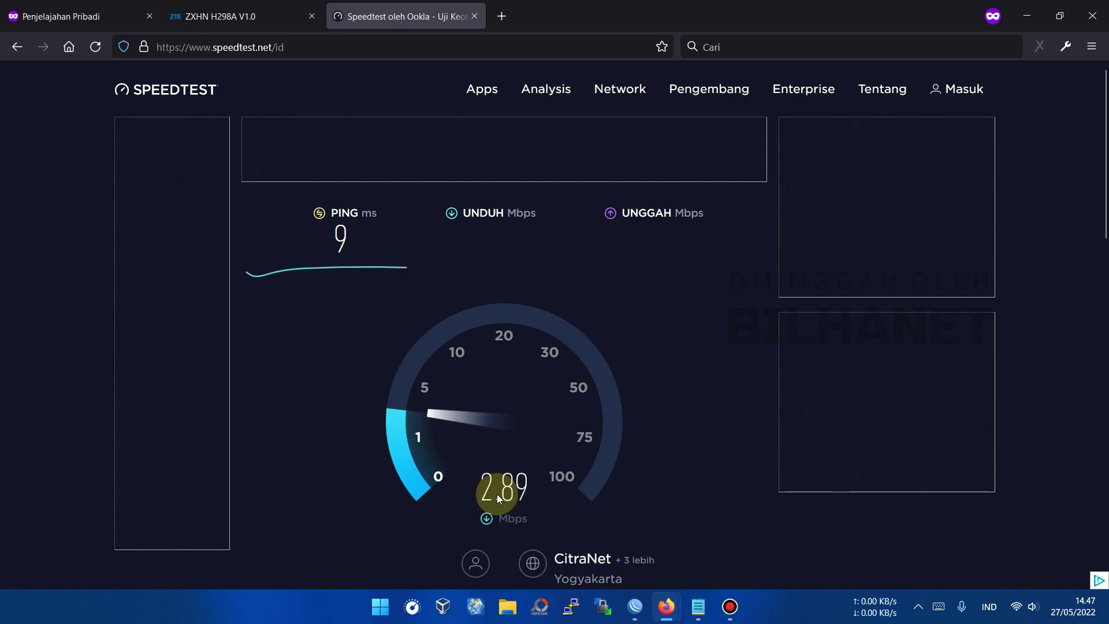
{"action": "left_click", "coordinate": [628, 611]}
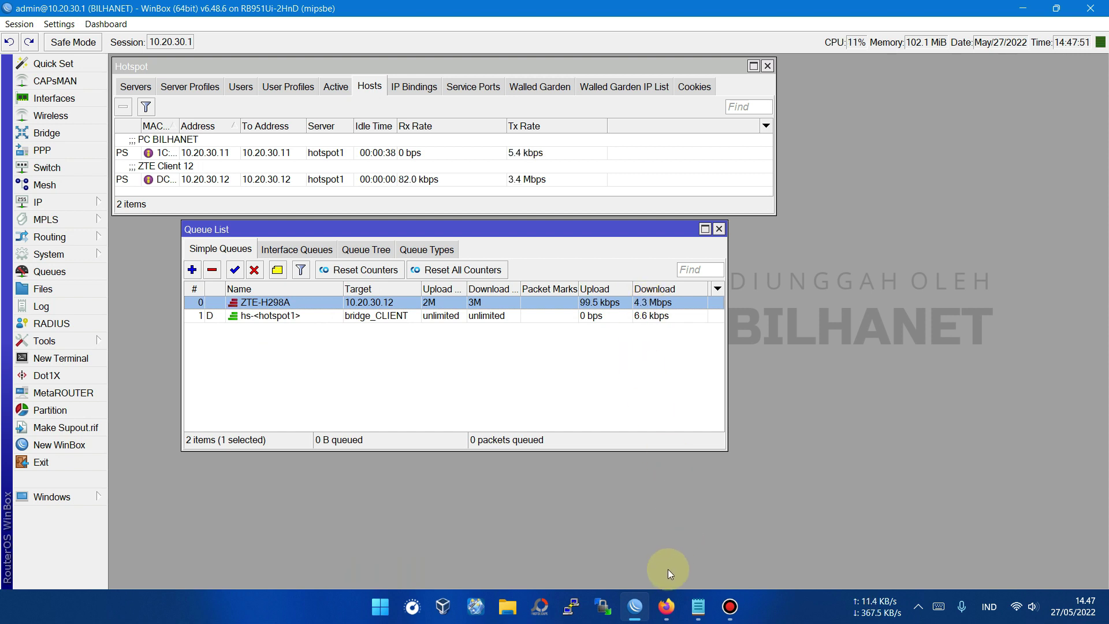
{"action": "left_click", "coordinate": [666, 606]}
{"action": "left_click", "coordinate": [725, 514]}
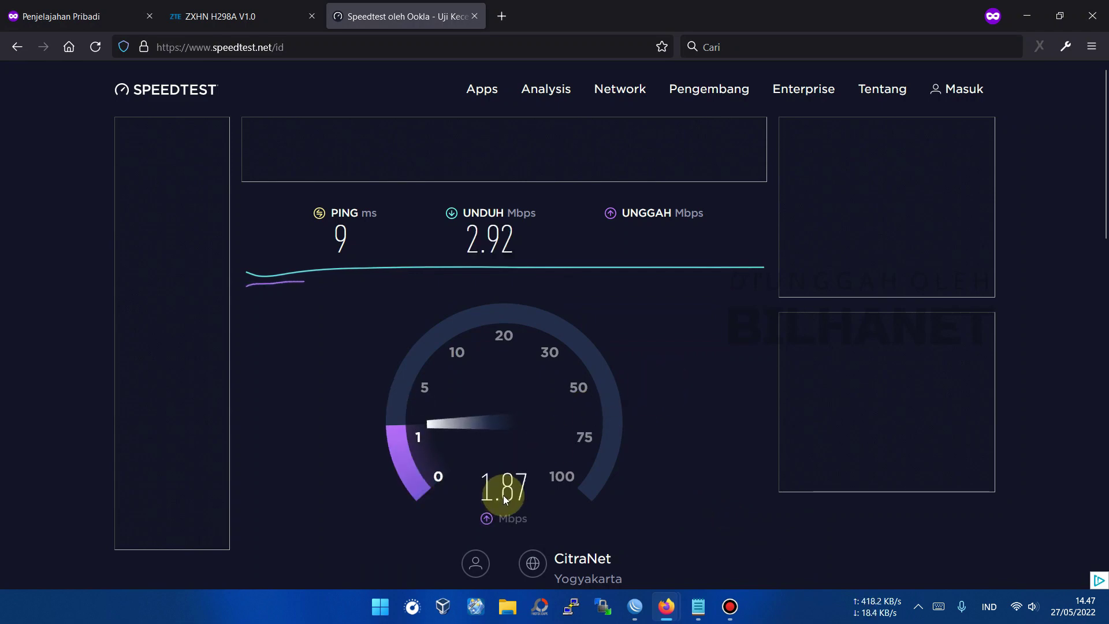
{"action": "mouse_move", "coordinate": [634, 606]}
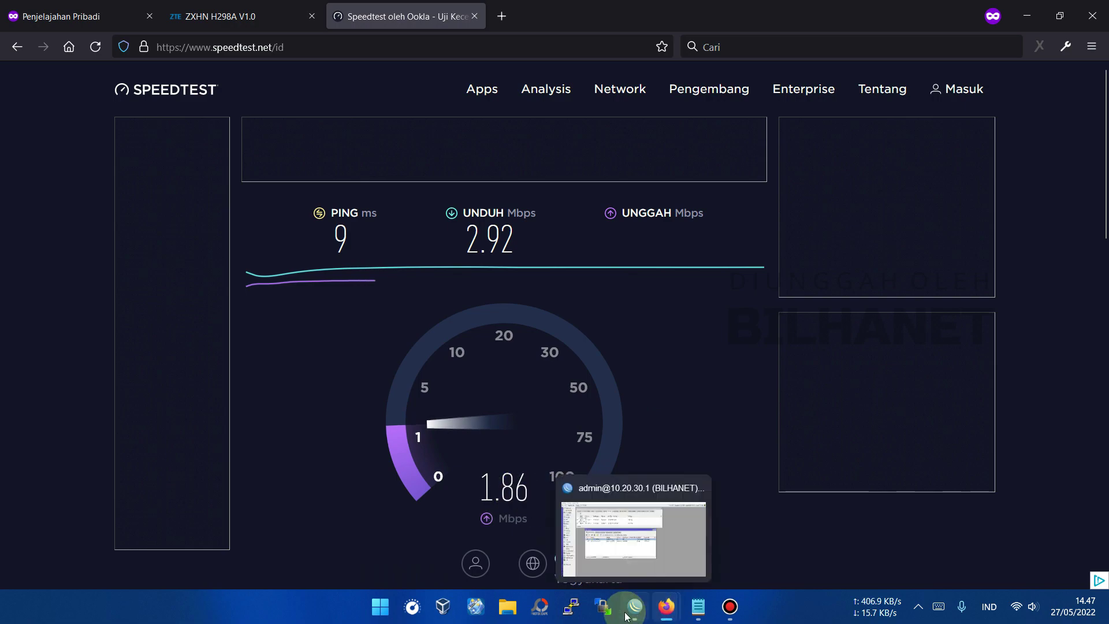
{"action": "left_click", "coordinate": [639, 509]}
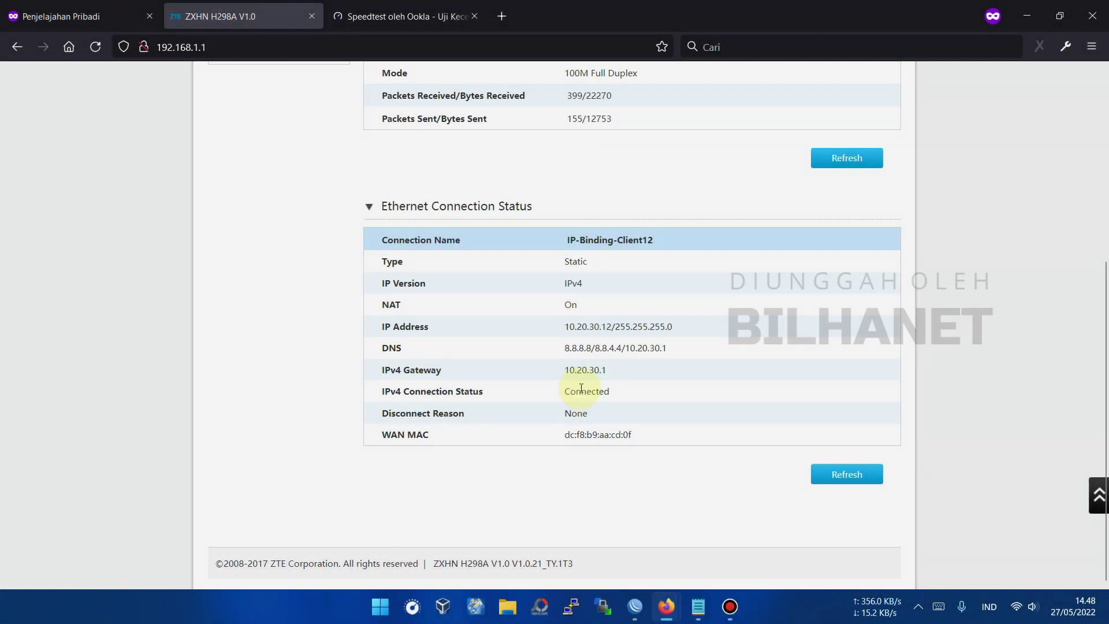
- Highlight the Connected status and Static type on the ZTE WAN status page, then scroll through it
{"action": "double_click", "coordinate": [586, 391]}
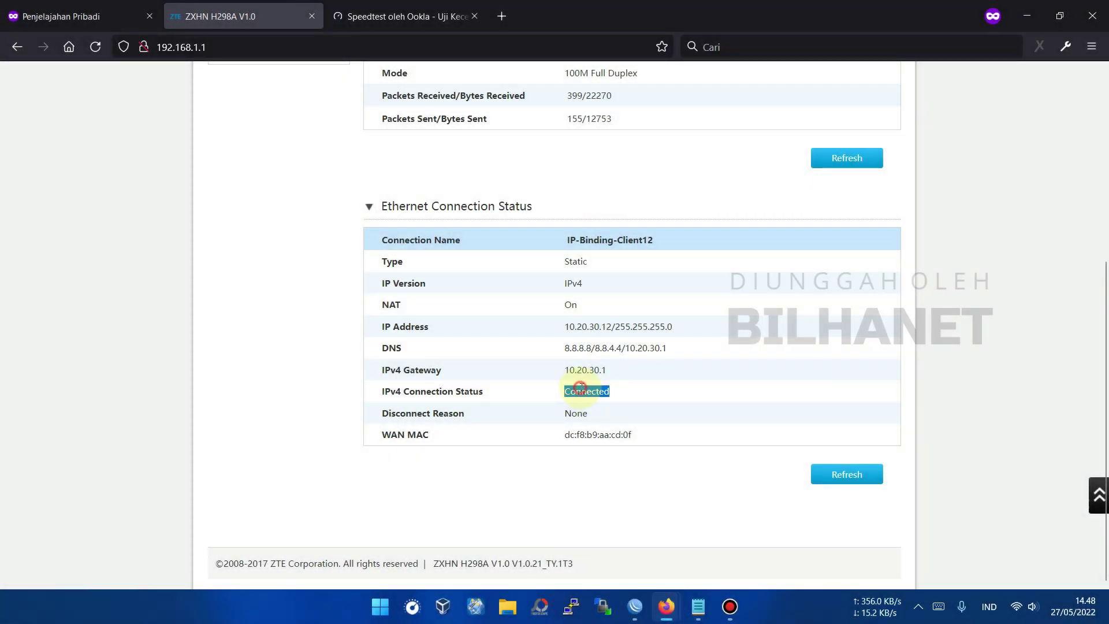
{"action": "double_click", "coordinate": [576, 260]}
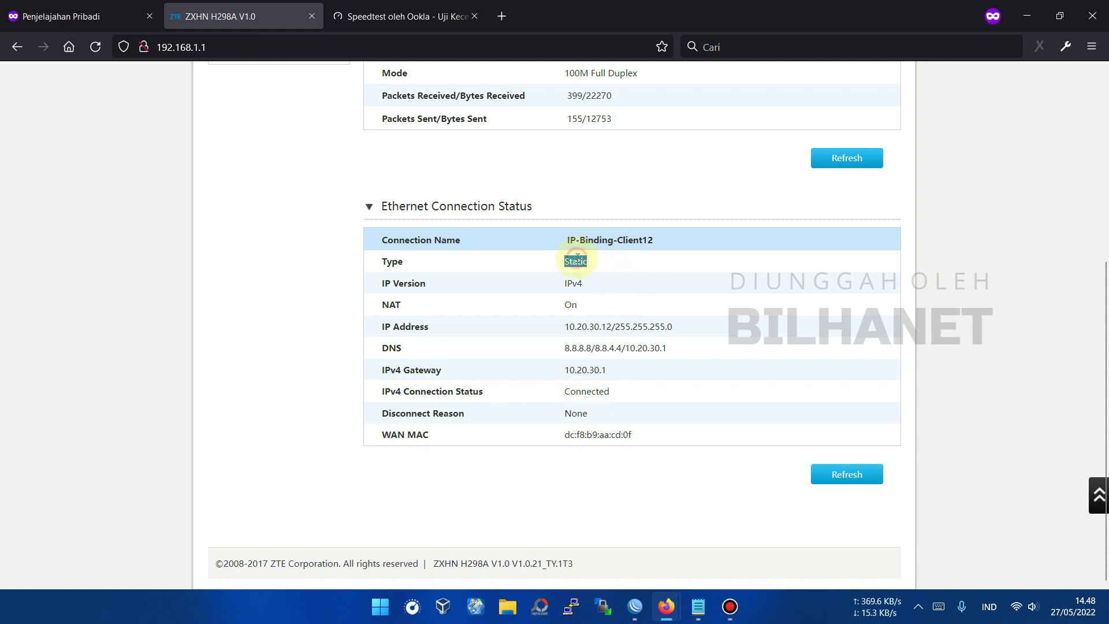
{"action": "scroll", "coordinate": [577, 259], "scroll_direction": "up", "scroll_amount": 1}
{"action": "scroll", "coordinate": [578, 263], "scroll_direction": "up", "scroll_amount": 3}
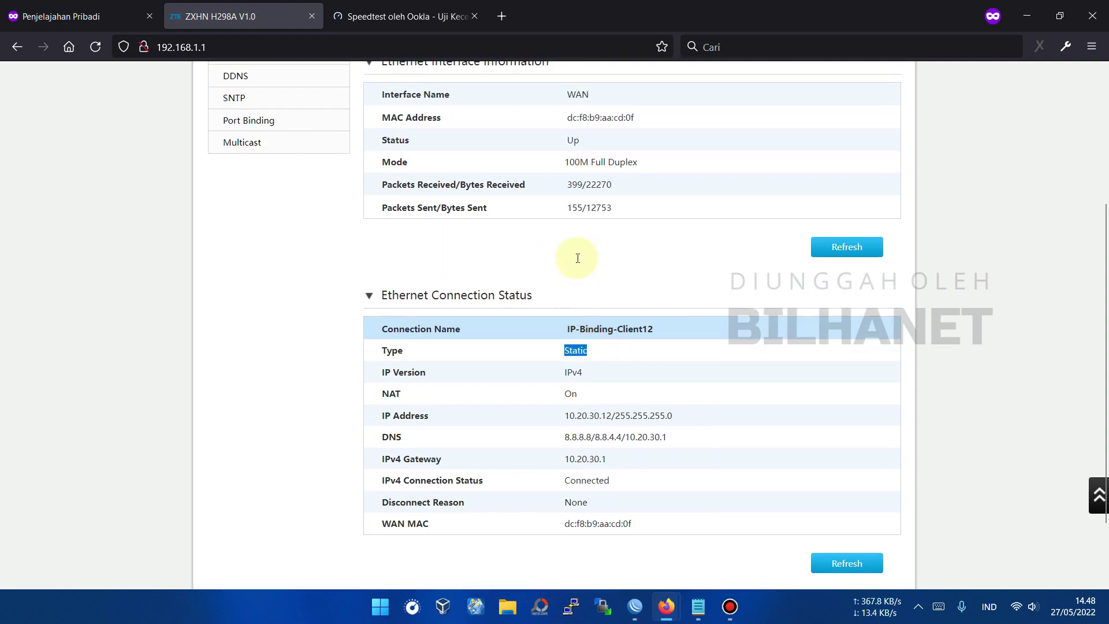
{"action": "scroll", "coordinate": [578, 263], "scroll_direction": "down", "scroll_amount": 4}
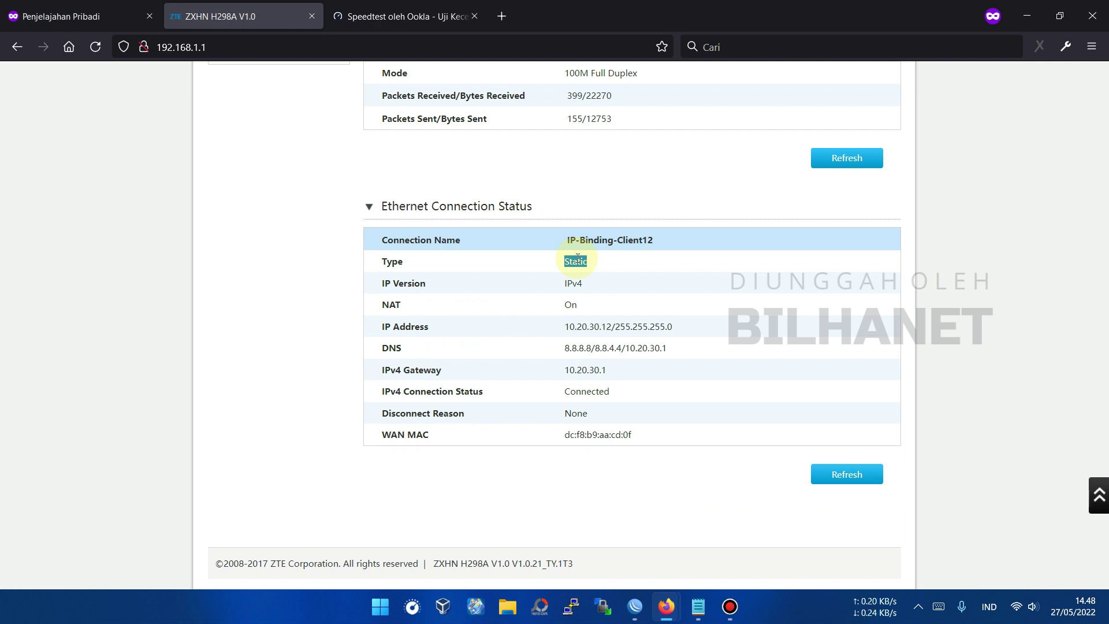
{"action": "scroll", "coordinate": [583, 328], "scroll_direction": "up", "scroll_amount": 4}
{"action": "scroll", "coordinate": [582, 329], "scroll_direction": "up", "scroll_amount": 1}
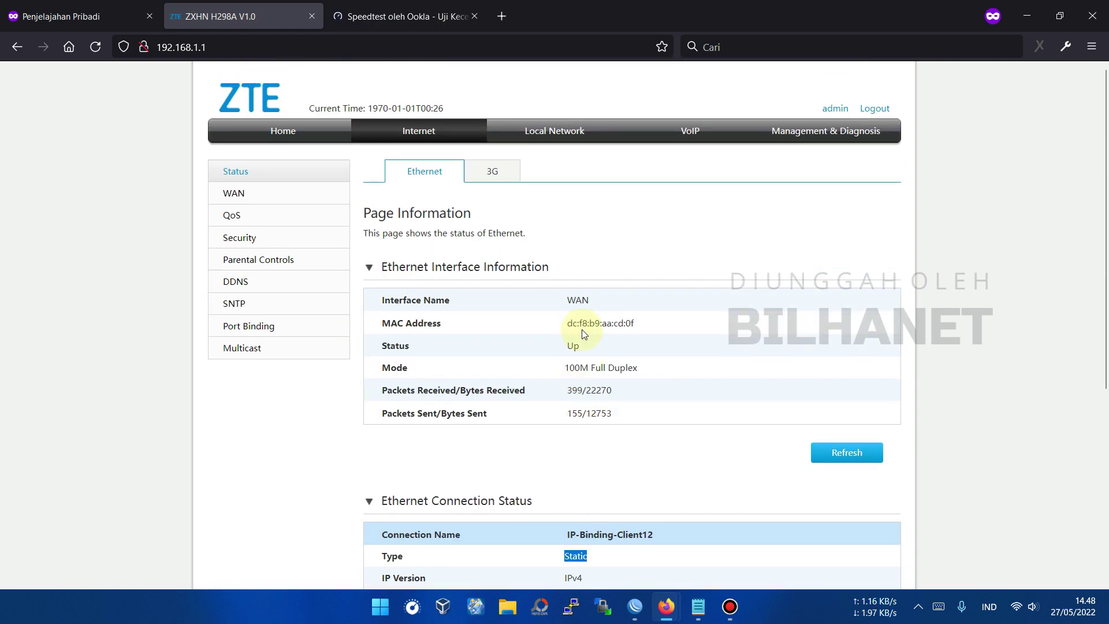